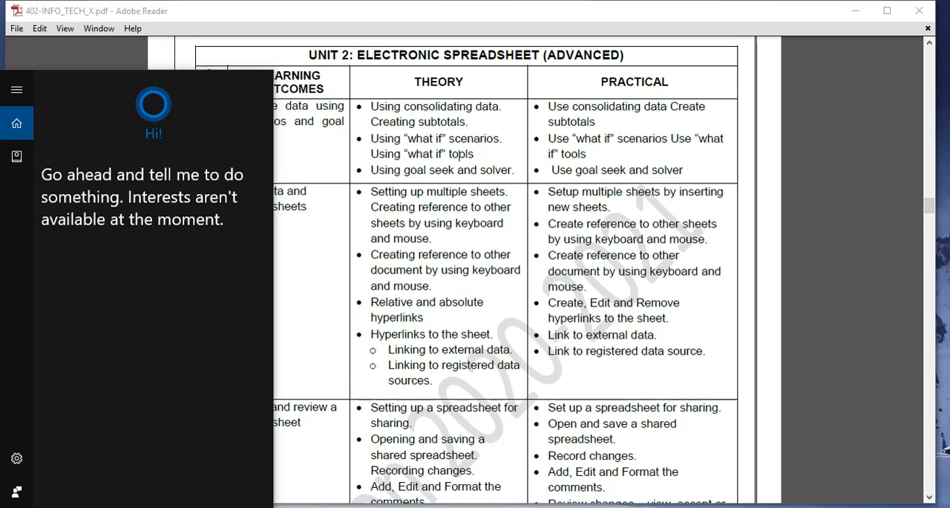
# Launch OpenOffice Calc and switch to the already open Consolidate Data.ods workbook.
pyautogui.write('cal')
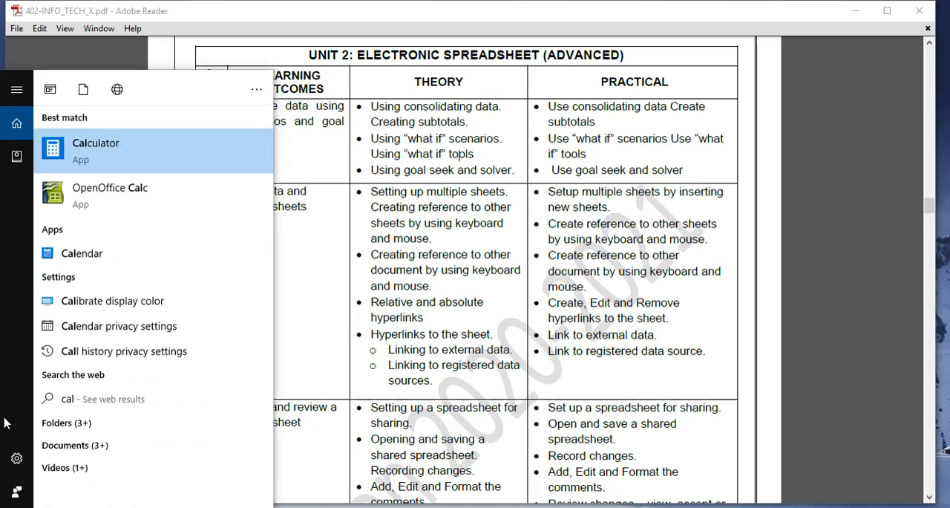
pyautogui.click(120, 198)
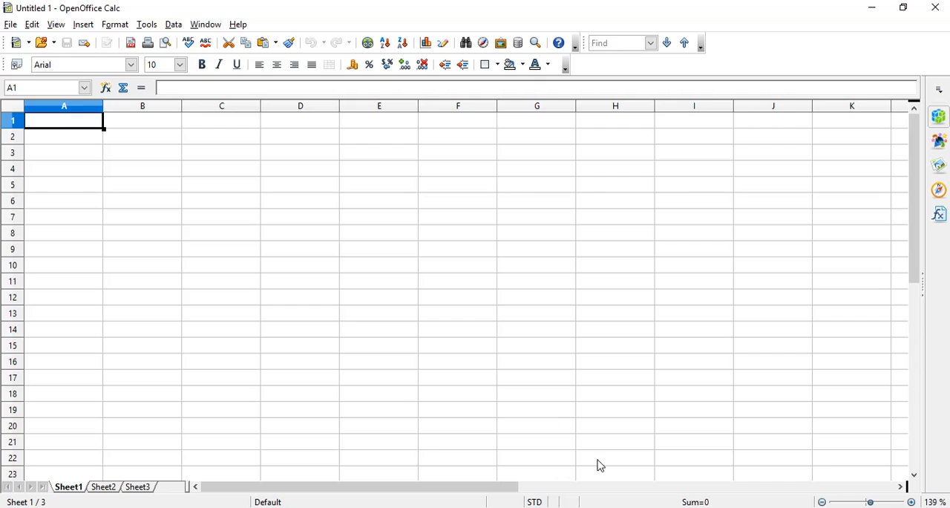
pyautogui.moveTo(599, 507)
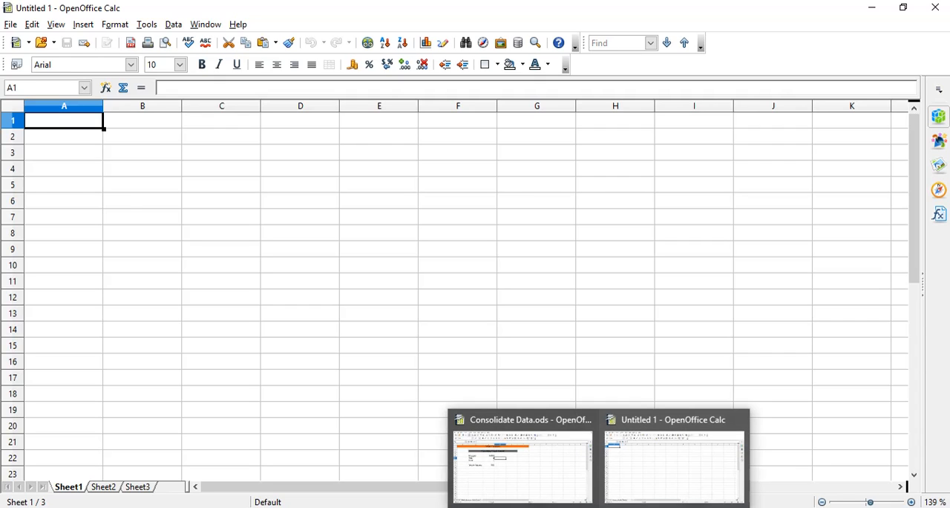
pyautogui.click(562, 472)
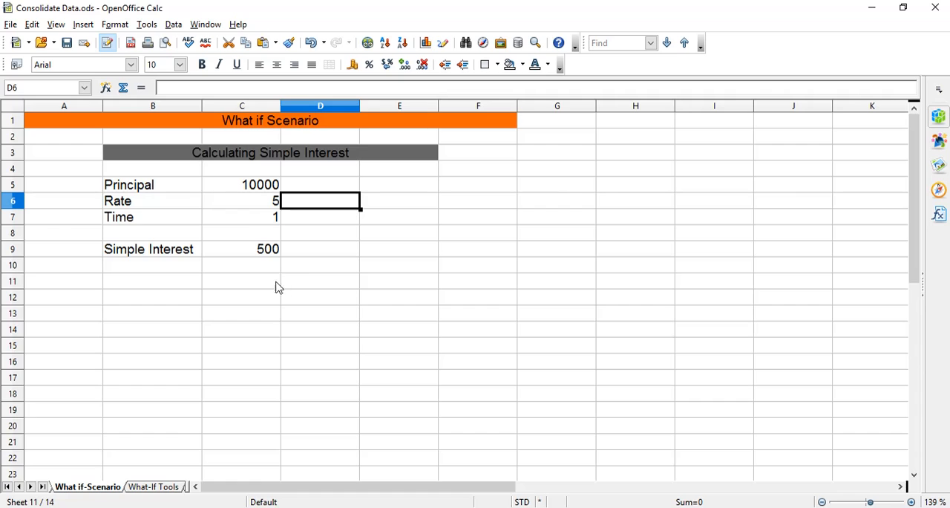
# Clear the Simple Interest formula from cell C9.
pyautogui.click(257, 250)
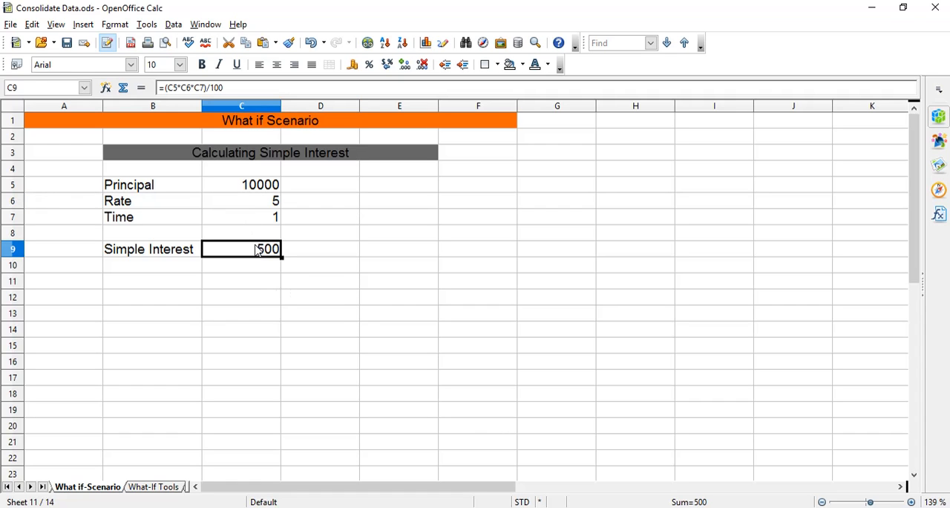
pyautogui.press('BackSpace')
pyautogui.press('Return')
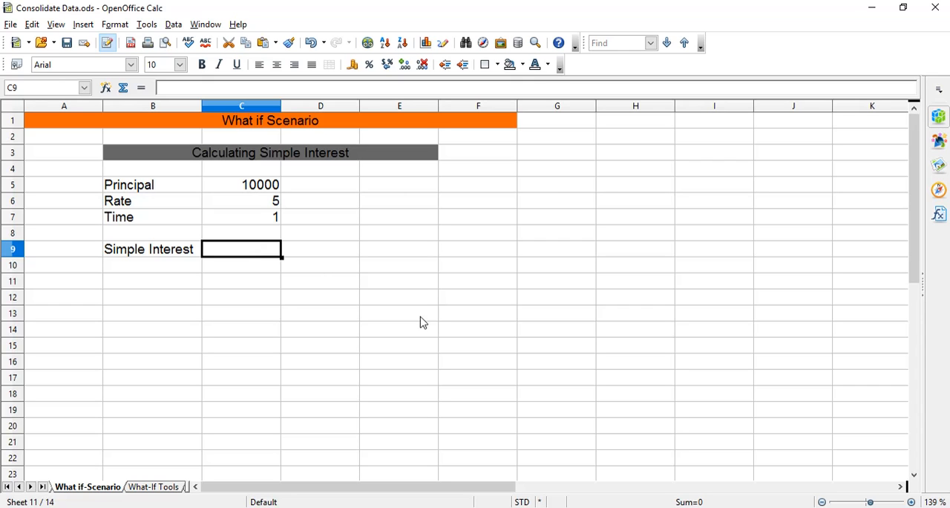
# Review the what-if scenarios section in the UNIT 2 Electronic Spreadsheet NCERT PDF in Adobe Reader, and return to Consolidate Data.ods in Calc.
pyautogui.moveTo(495, 507)
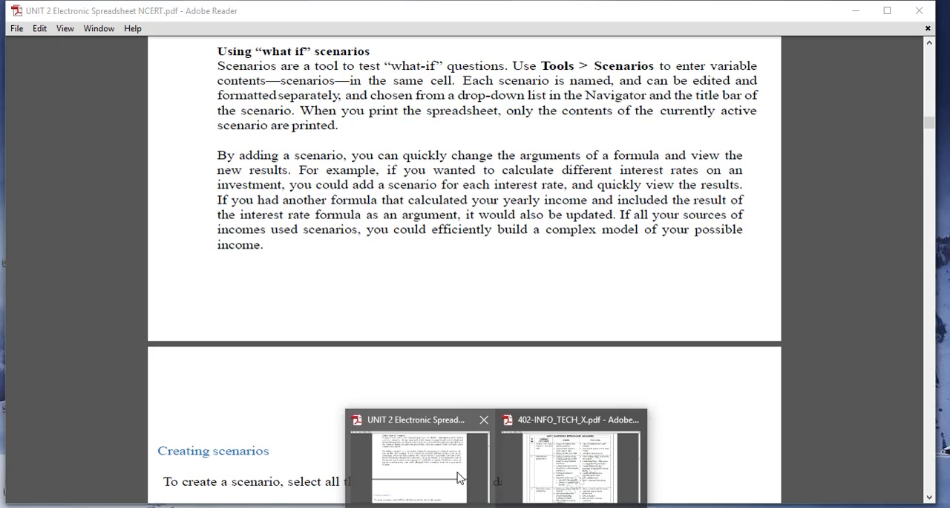
pyautogui.click(460, 475)
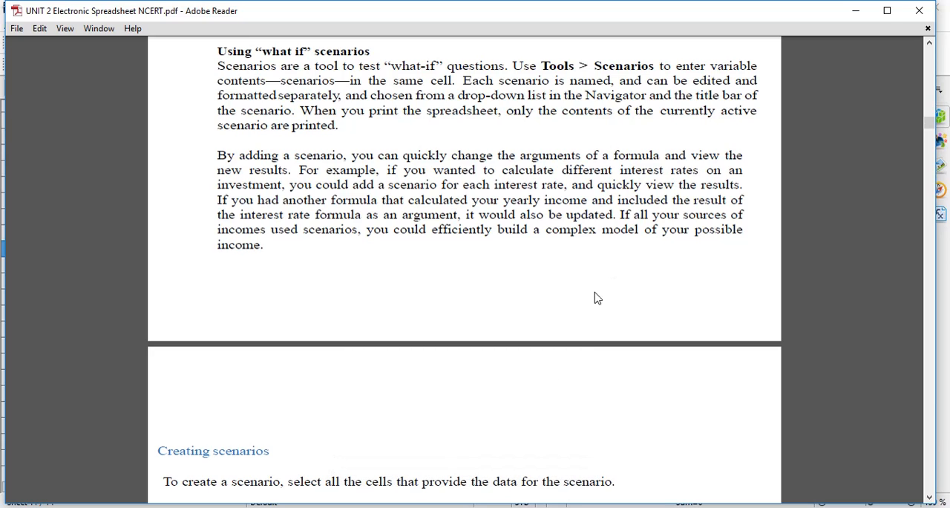
pyautogui.moveTo(599, 507)
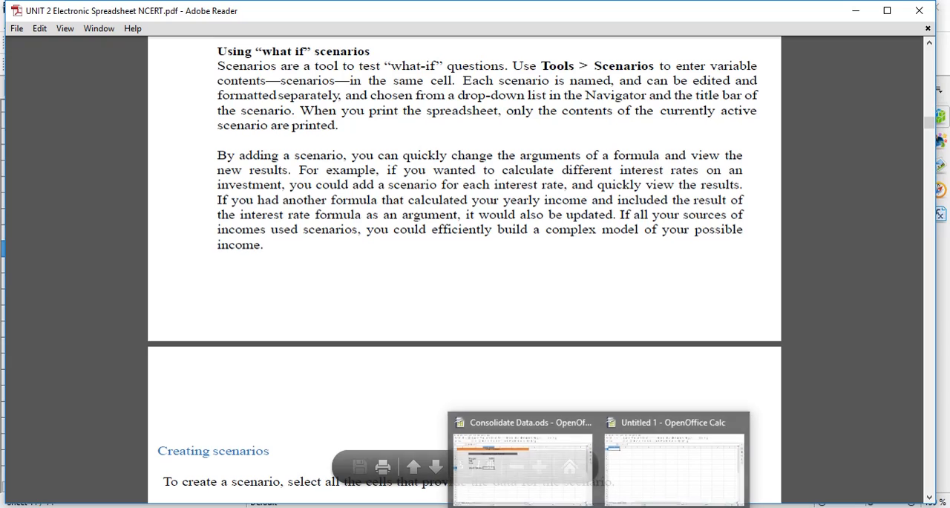
pyautogui.click(529, 446)
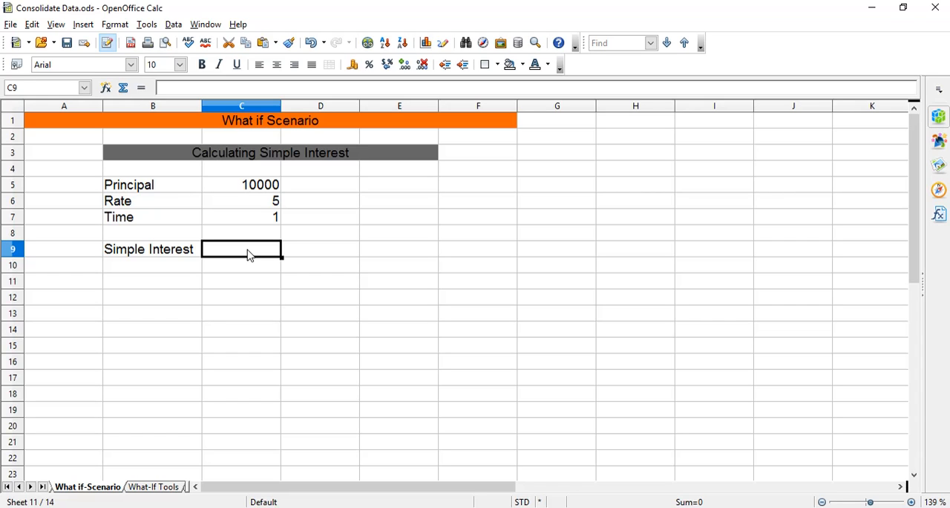
# Enter the simple interest formula =(c5*c6*c7)/100 in cell C9.
pyautogui.write('=')
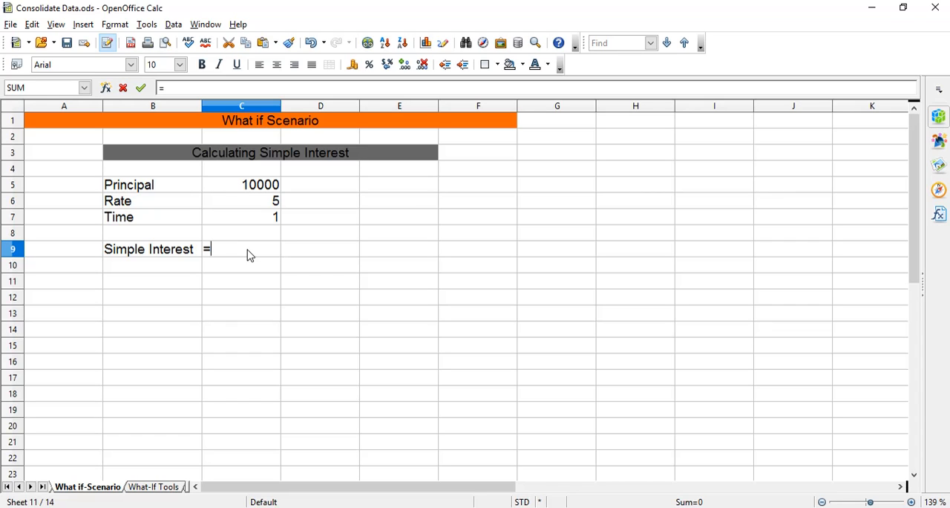
pyautogui.write('(c5*')
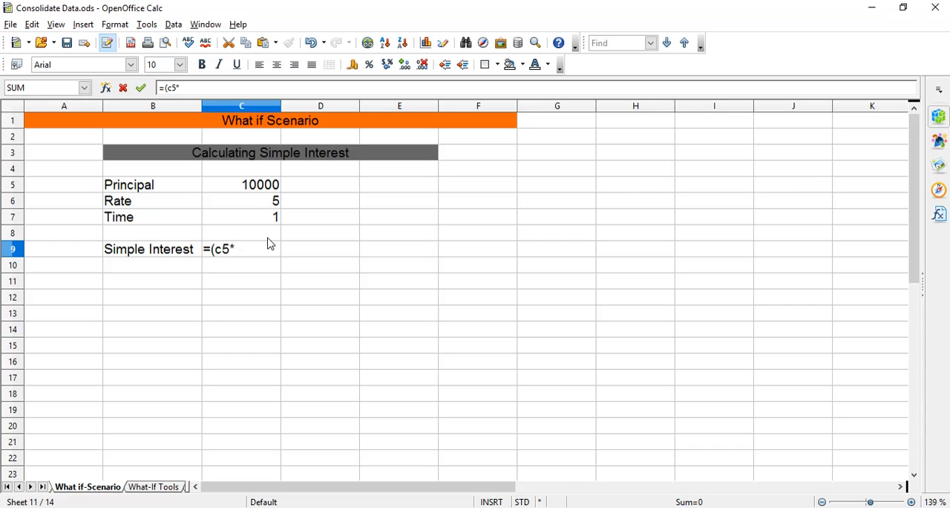
pyautogui.write('c6*c7)/100')
pyautogui.press('Return')
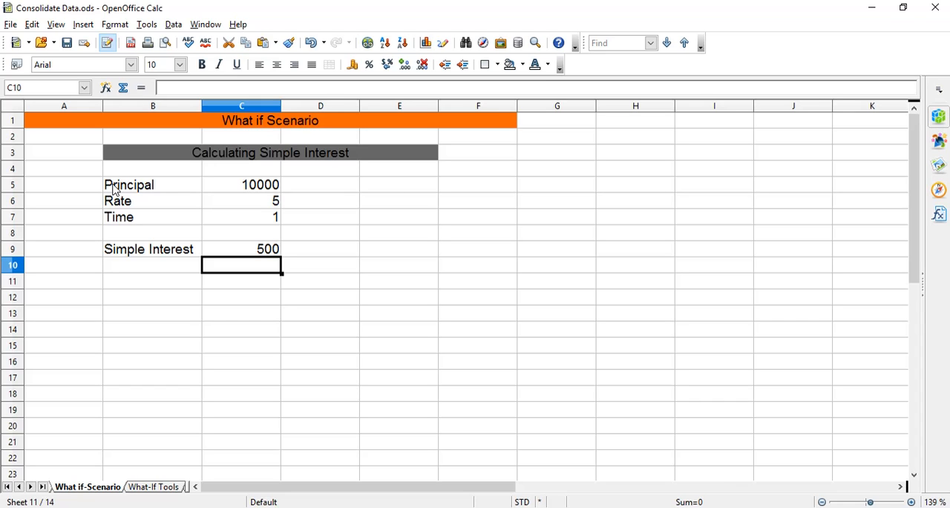
# Start a new scenario from the range B5:C9 and name it RSM1.
pyautogui.moveTo(114, 189); pyautogui.dragTo(270, 256)
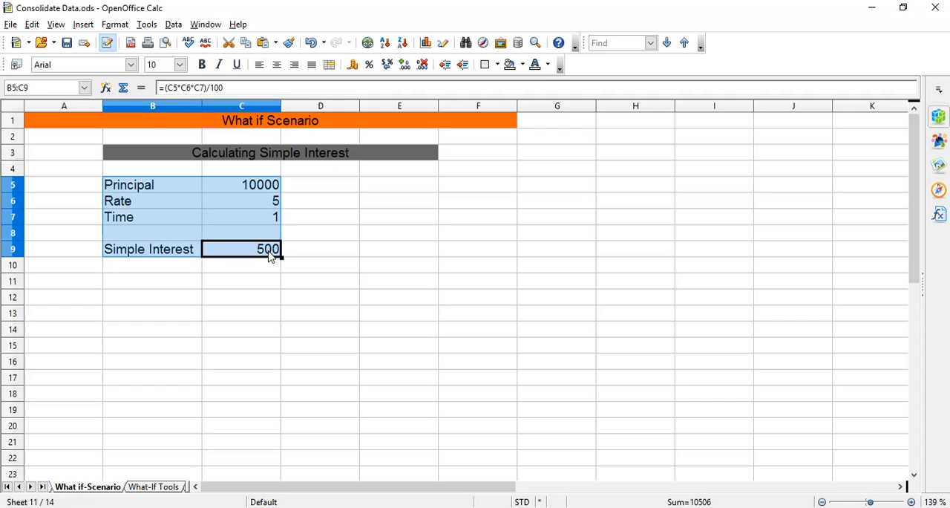
pyautogui.click(146, 25)
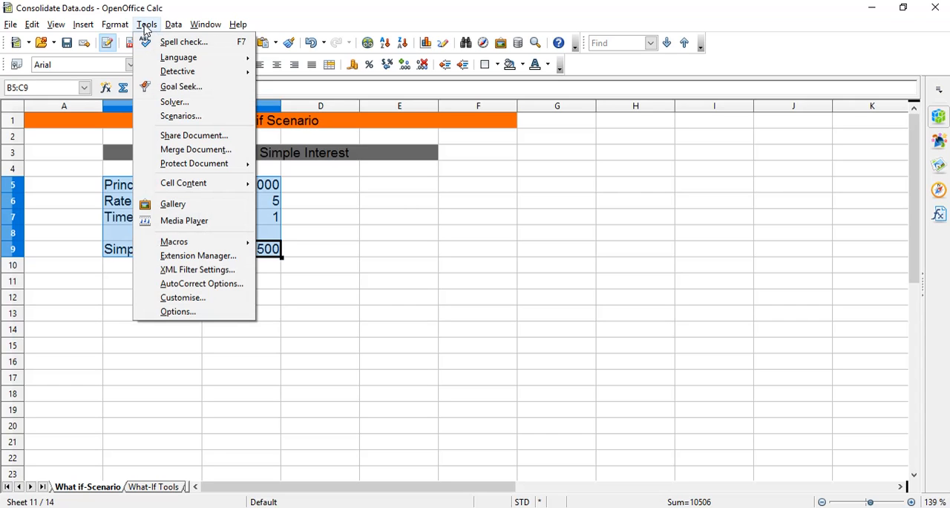
pyautogui.click(178, 116)
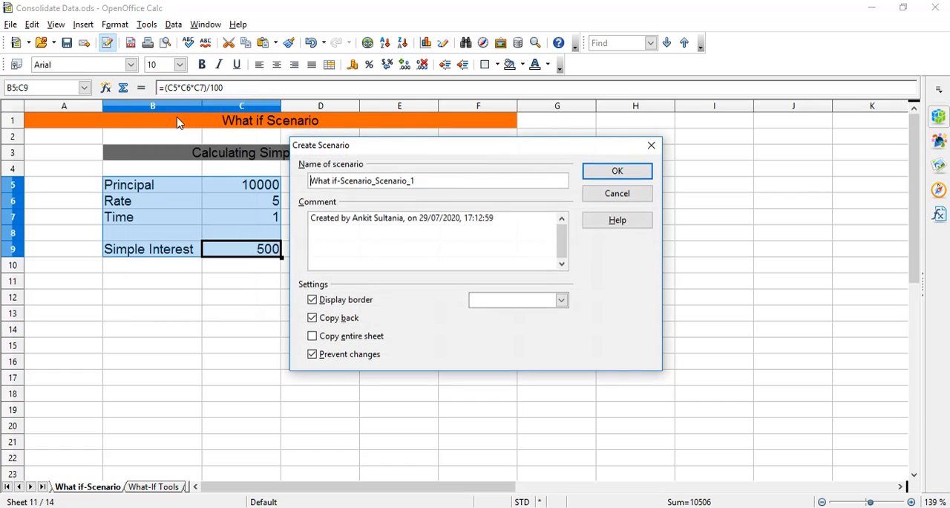
pyautogui.moveTo(397, 148); pyautogui.dragTo(435, 179)
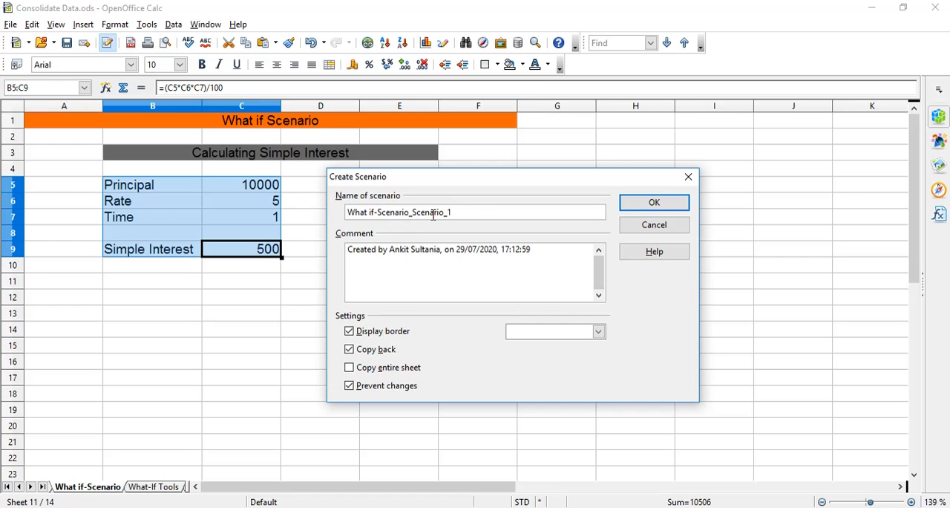
pyautogui.tripleClick(464, 212)
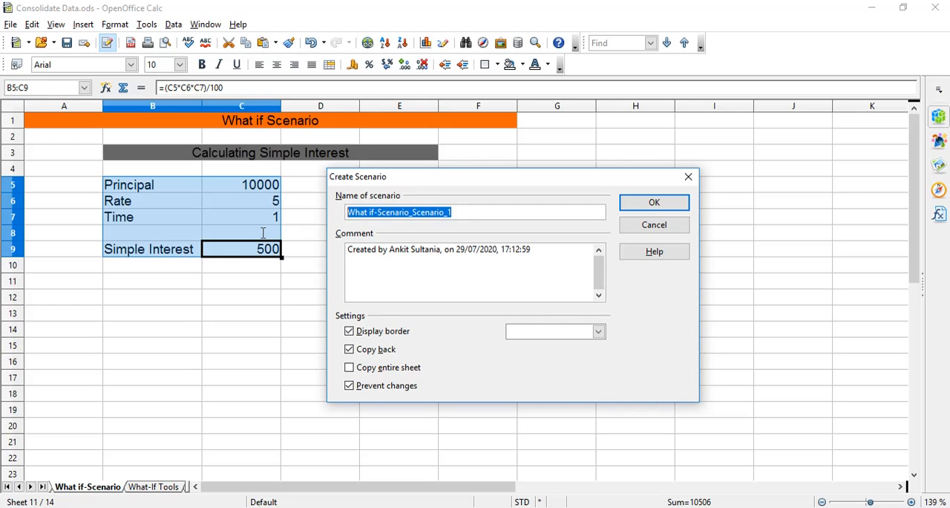
pyautogui.write('RSM')
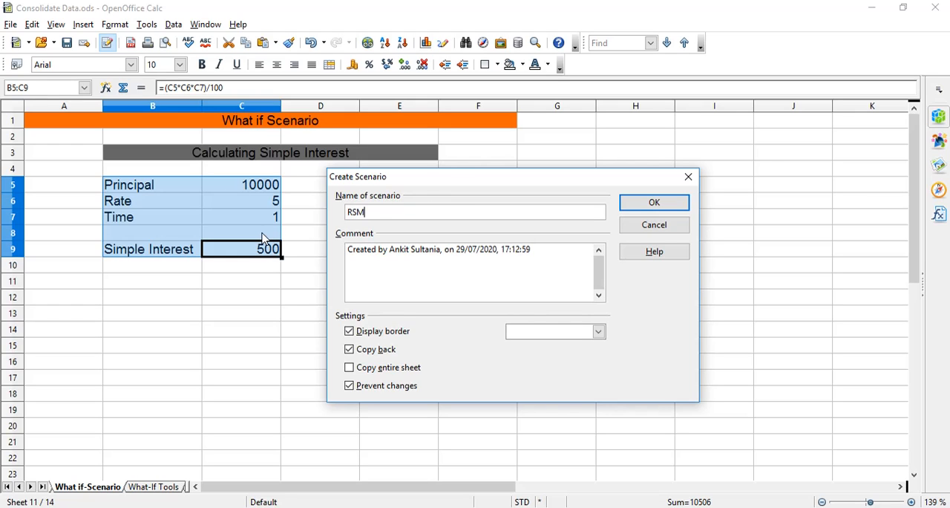
pyautogui.write('1')
# Add 10000 as a new line in the scenario comment and create the RSM1 scenario without picking a border colour.
pyautogui.click(555, 251)
pyautogui.press('Return')
pyautogui.write('10000')
pyautogui.click(599, 331)
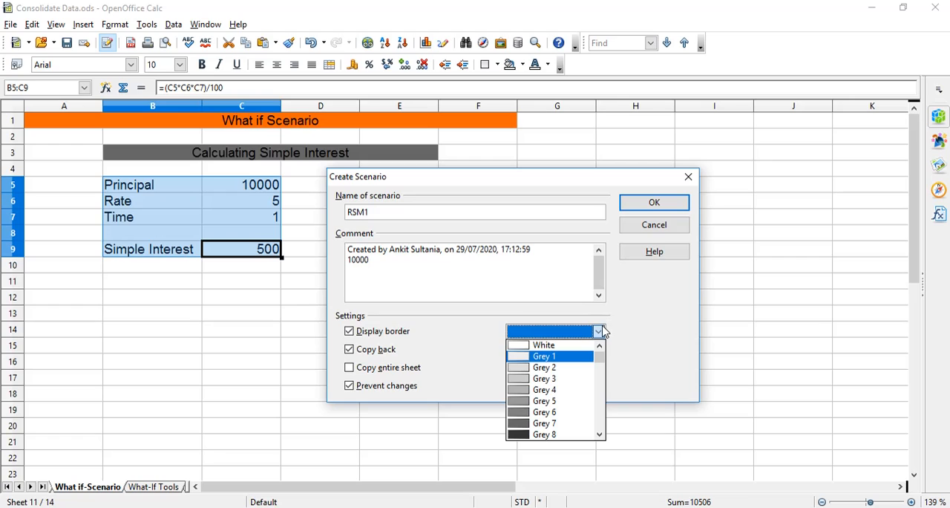
pyautogui.click(600, 331)
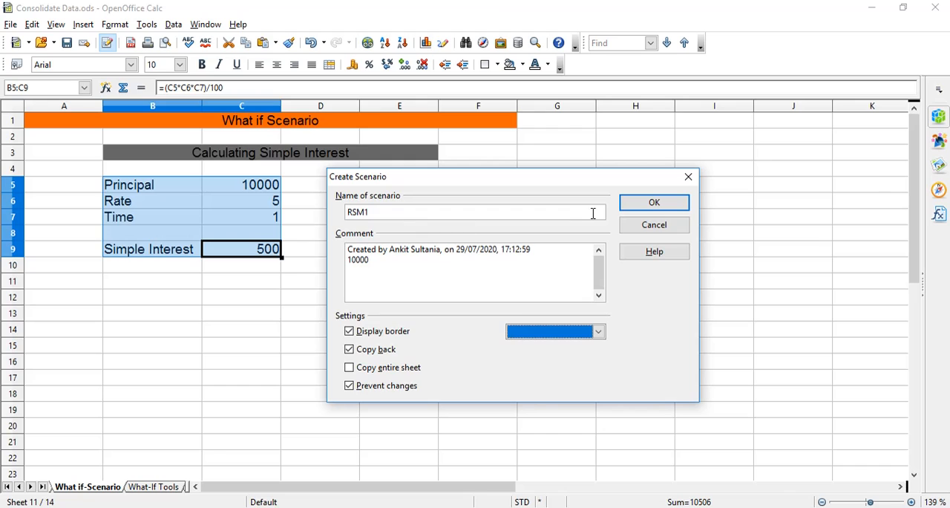
pyautogui.click(656, 204)
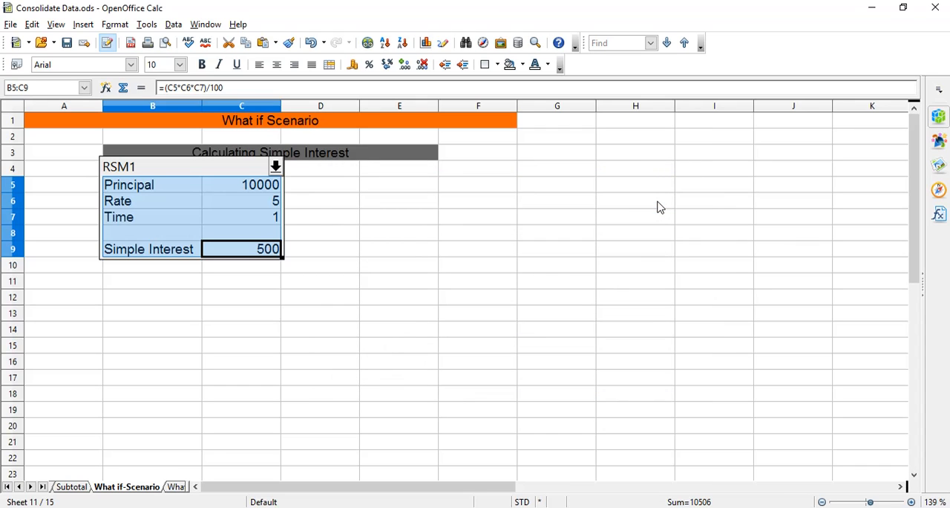
# Change the Principal value in cell C5 to 20000.
pyautogui.click(254, 191)
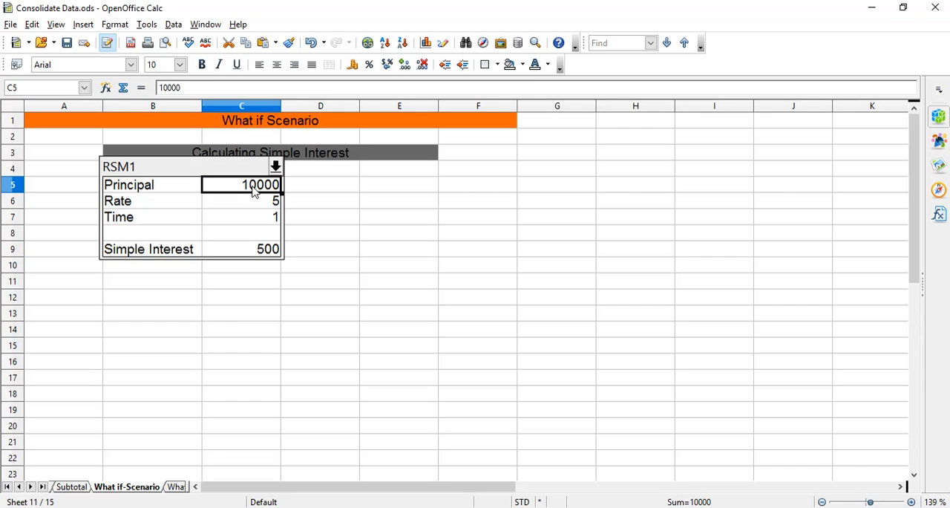
pyautogui.doubleClick(254, 189)
pyautogui.press('BackSpace')
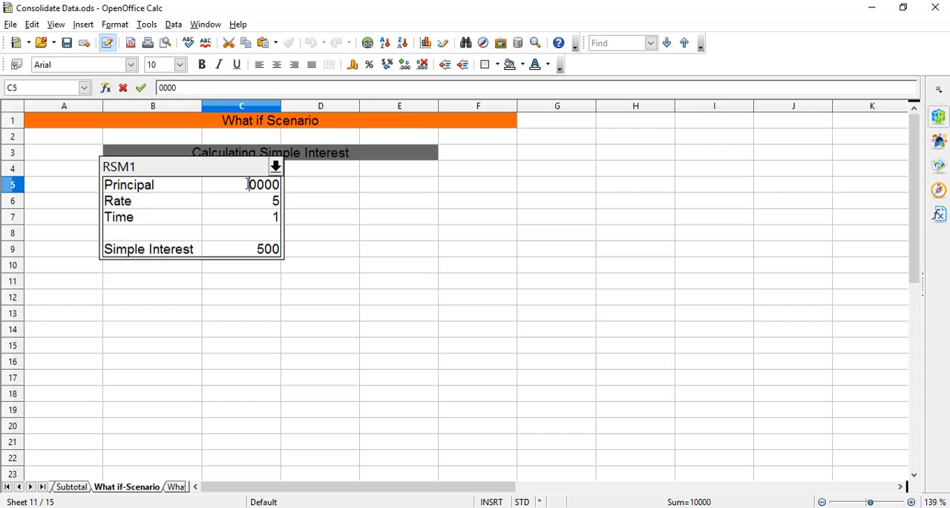
pyautogui.write('2')
# Start a second scenario from the range B5:C9 and name it RSM2.
pyautogui.moveTo(108, 184); pyautogui.dragTo(237, 257)
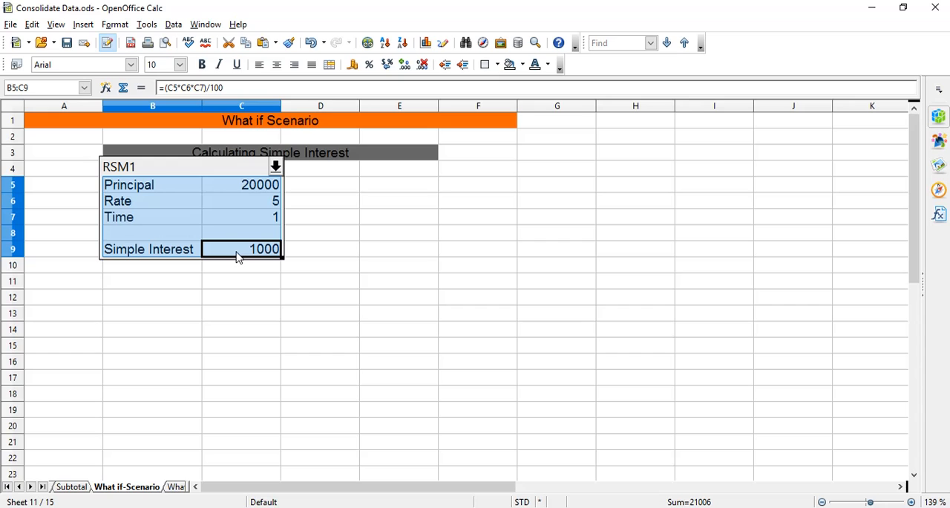
pyautogui.click(146, 27)
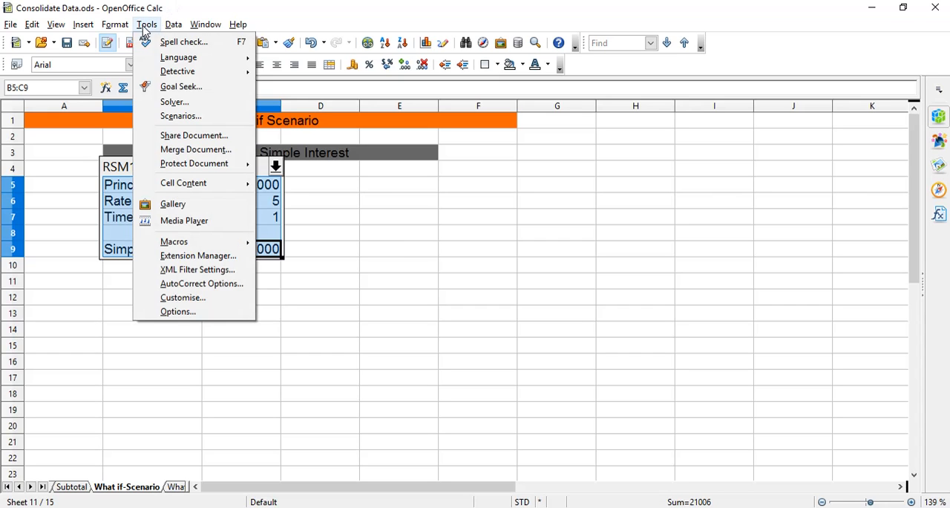
pyautogui.click(184, 118)
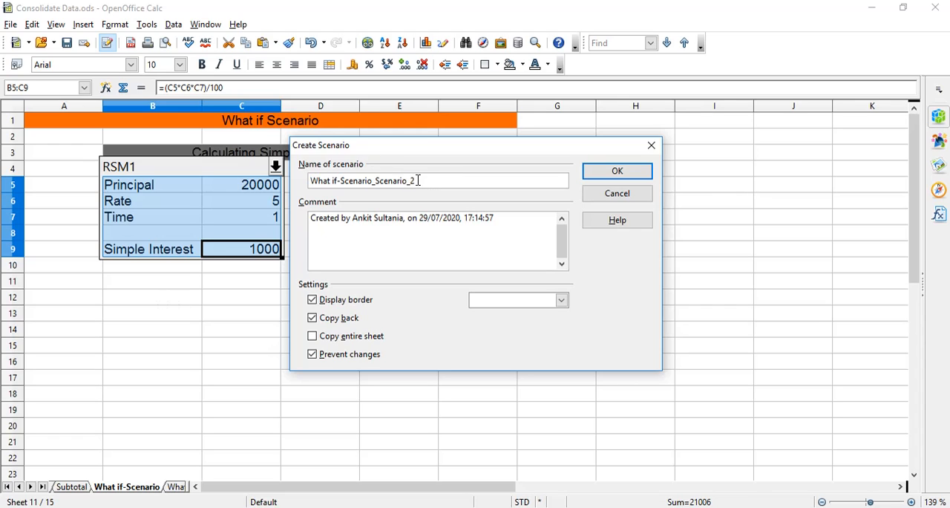
pyautogui.tripleClick(418, 181)
pyautogui.write('R')
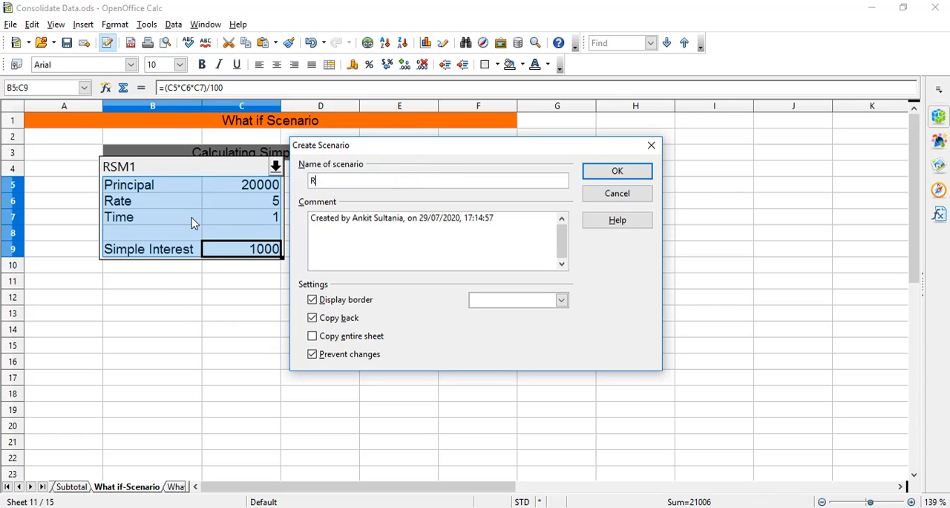
pyautogui.write('SM2')
# Create the RSM2 scenario with 20000 on a new comment line and Orange 2 as its border colour.
pyautogui.click(523, 223)
pyautogui.press('Return')
pyautogui.write('200000')
pyautogui.press('BackSpace')
pyautogui.click(556, 303)
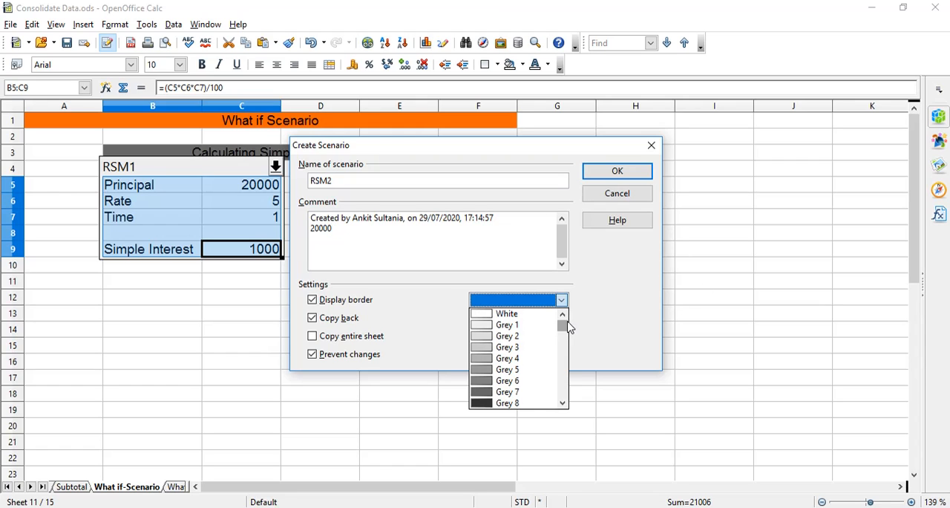
pyautogui.moveTo(566, 324); pyautogui.dragTo(565, 338)
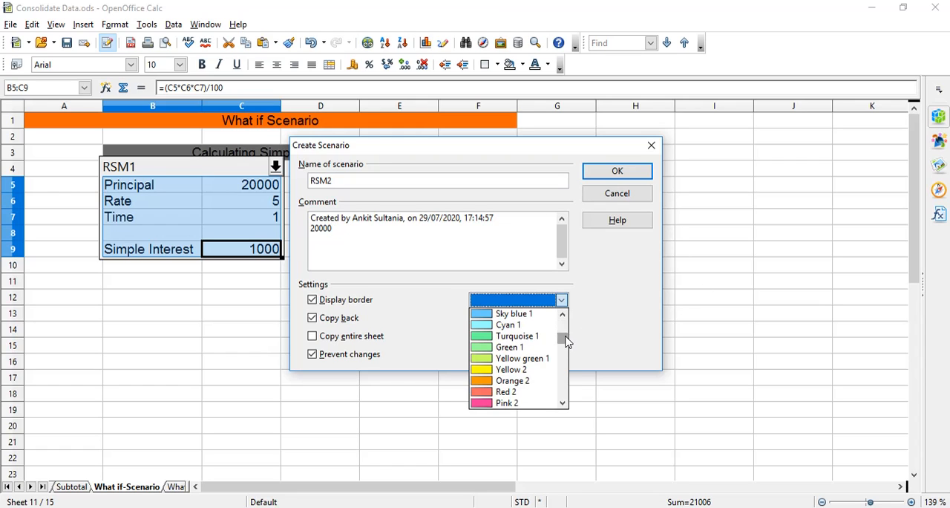
pyautogui.click(507, 383)
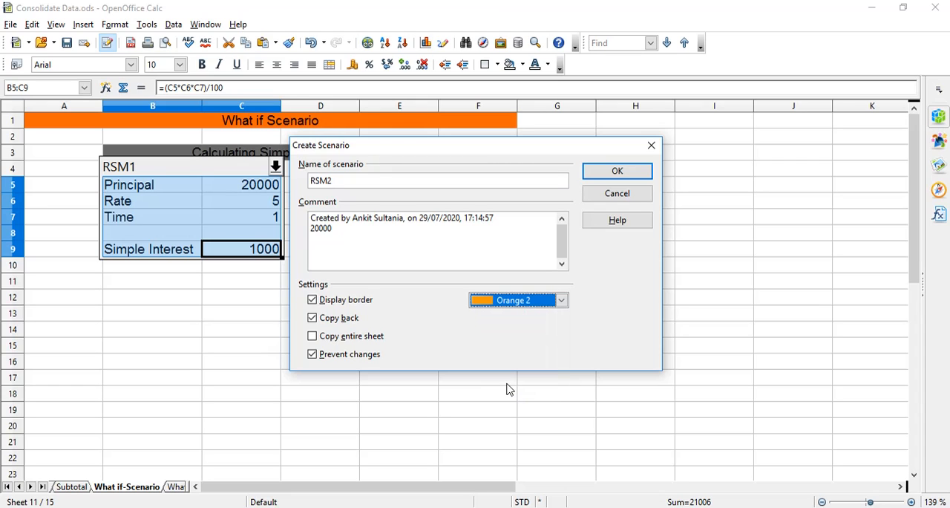
pyautogui.click(613, 175)
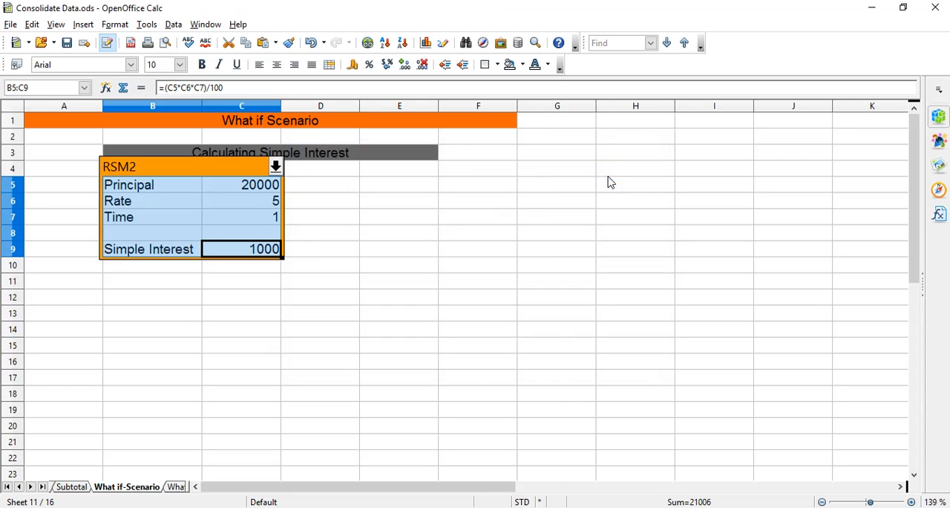
# Check the list of saved scenarios without switching, and change the Principal value in cell C5 to 15000.
pyautogui.click(275, 166)
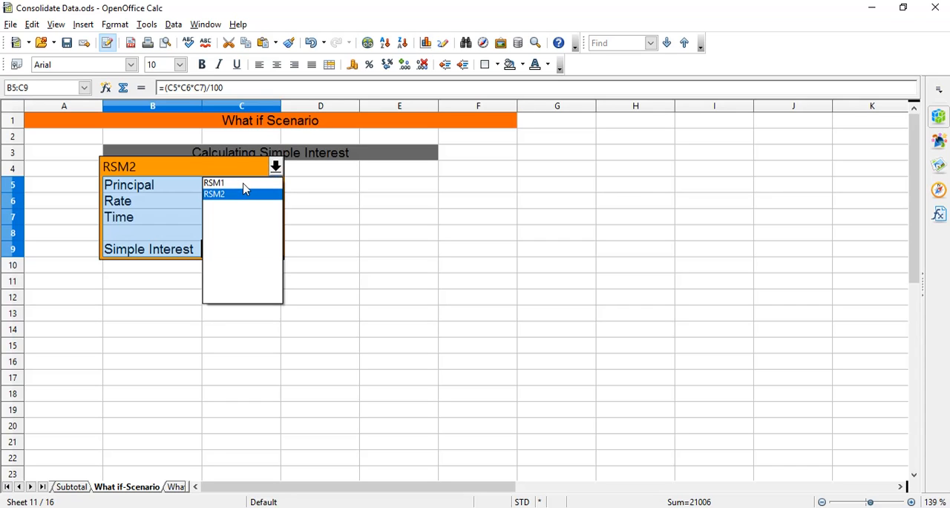
pyautogui.click(308, 180)
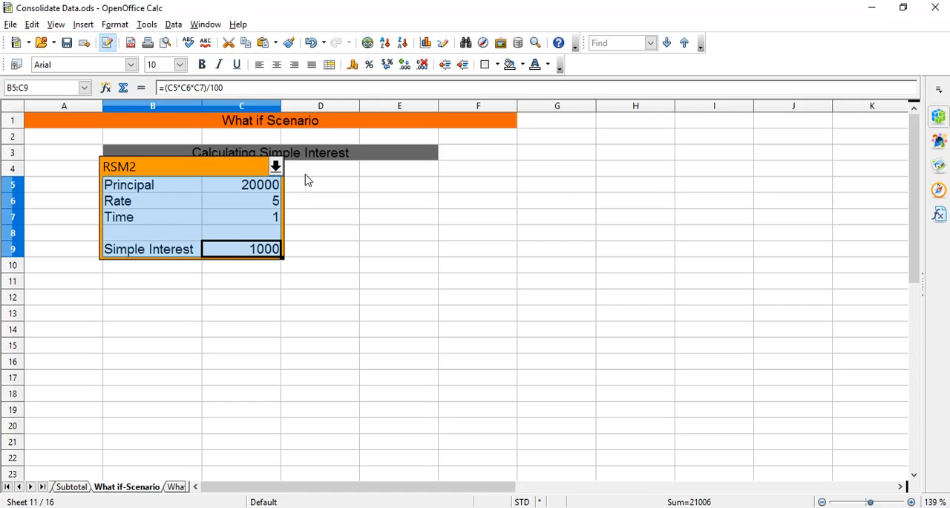
pyautogui.click(252, 186)
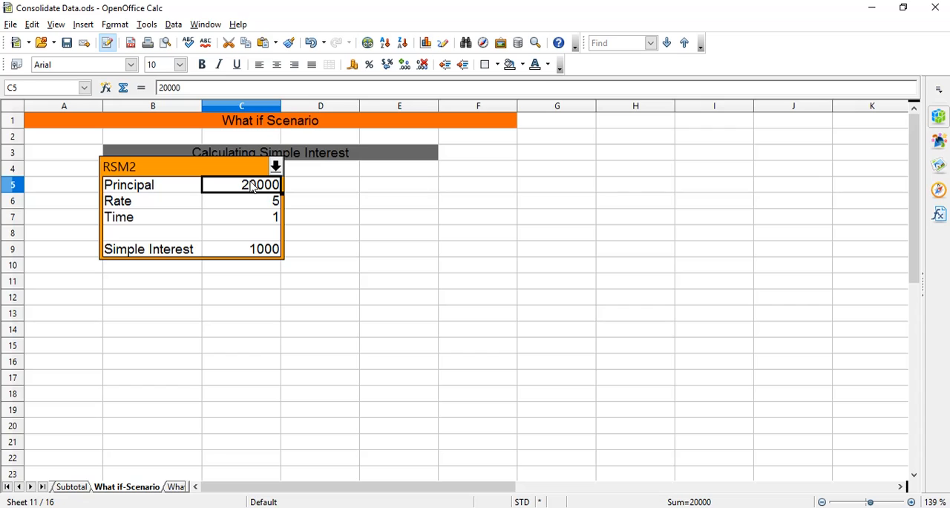
pyautogui.doubleClick(250, 187)
pyautogui.press('Right')
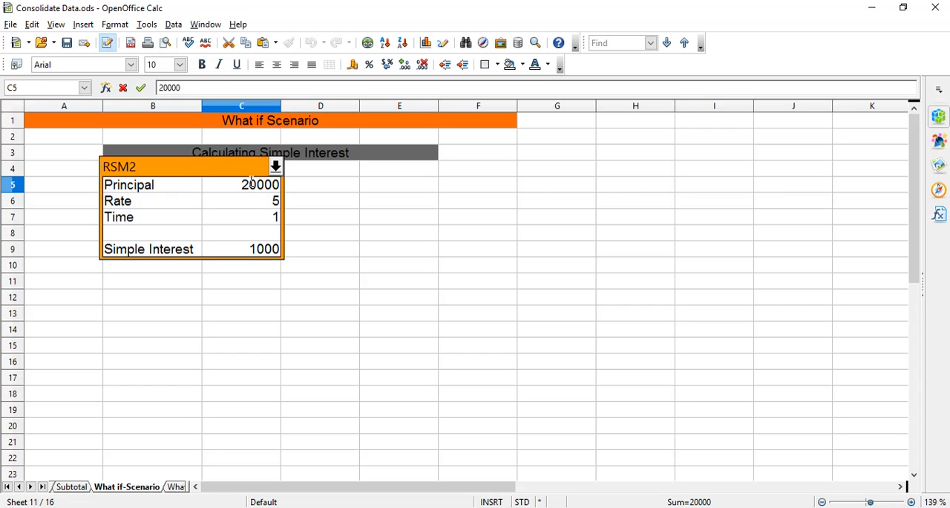
pyautogui.press('BackSpace')
pyautogui.press('BackSpace')
pyautogui.write('15')
# Create a scenario named RSM3 from the range B5:C9 with Grey 8 as its border colour.
pyautogui.click(110, 188)
pyautogui.moveTo(110, 189); pyautogui.dragTo(248, 249)
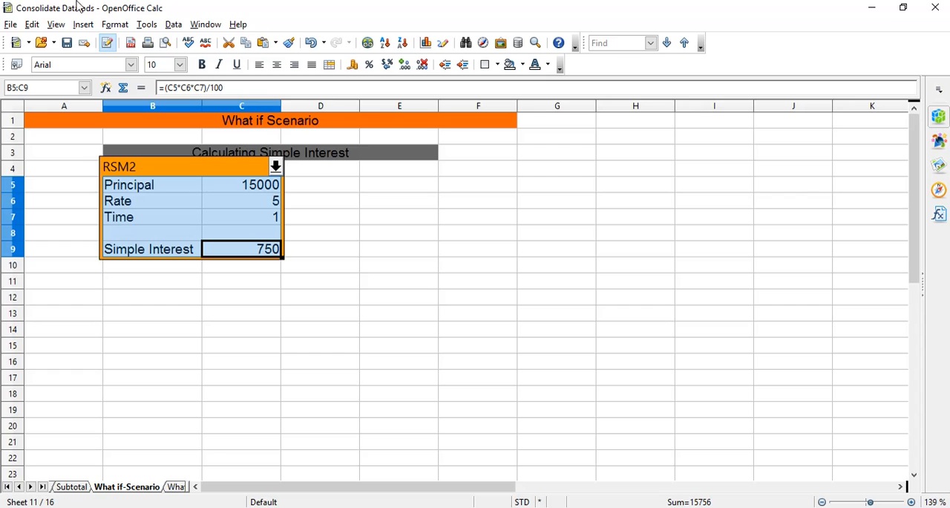
pyautogui.click(146, 24)
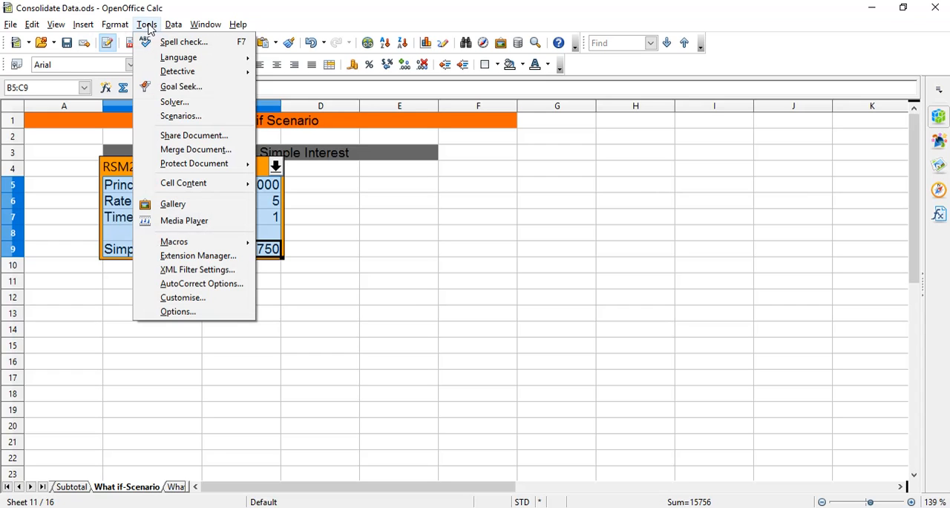
pyautogui.click(181, 116)
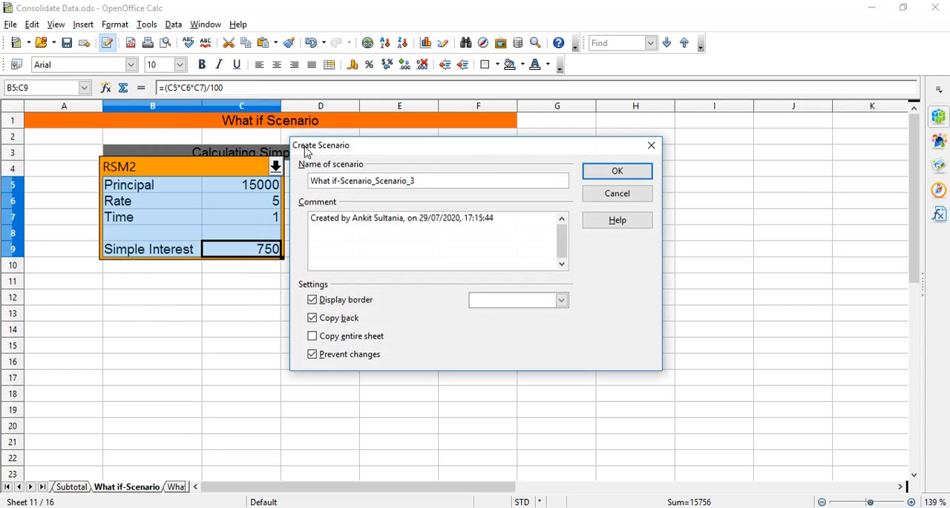
pyautogui.moveTo(424, 179); pyautogui.dragTo(249, 210)
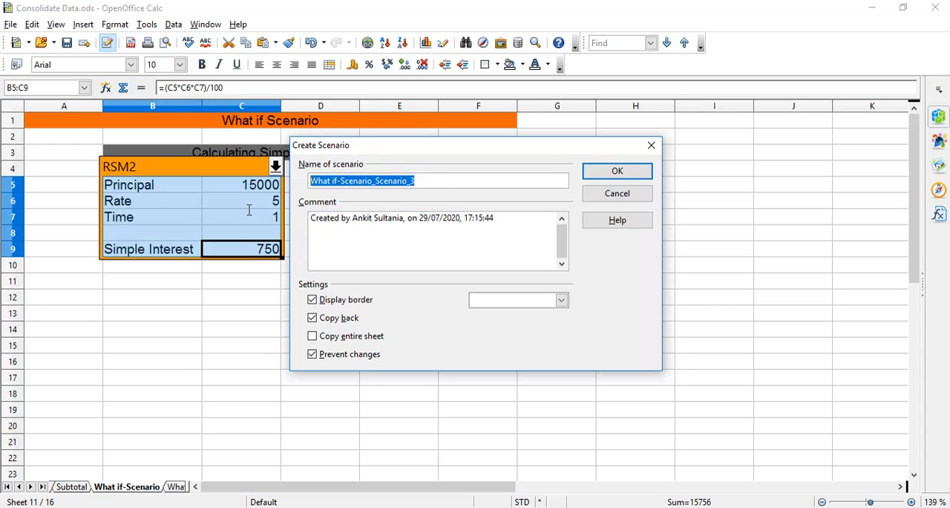
pyautogui.write('RS')
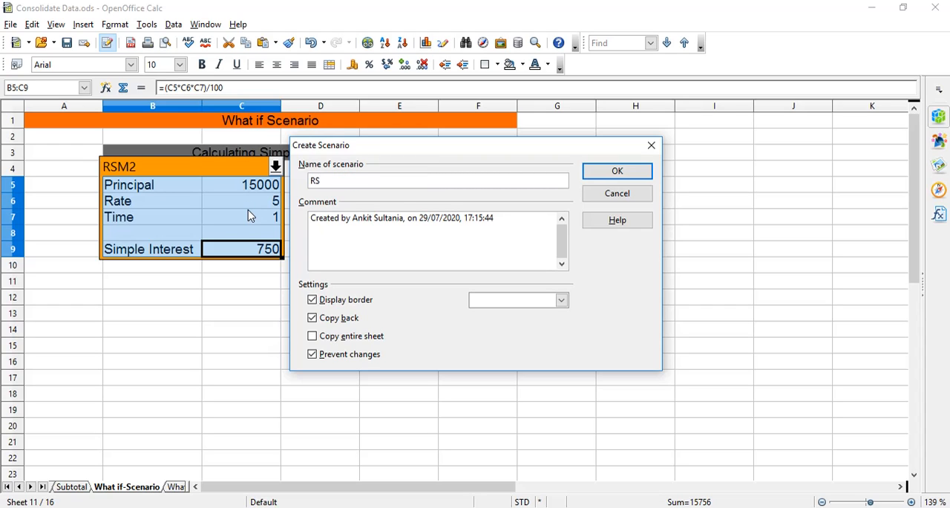
pyautogui.write('M3')
pyautogui.click(561, 300)
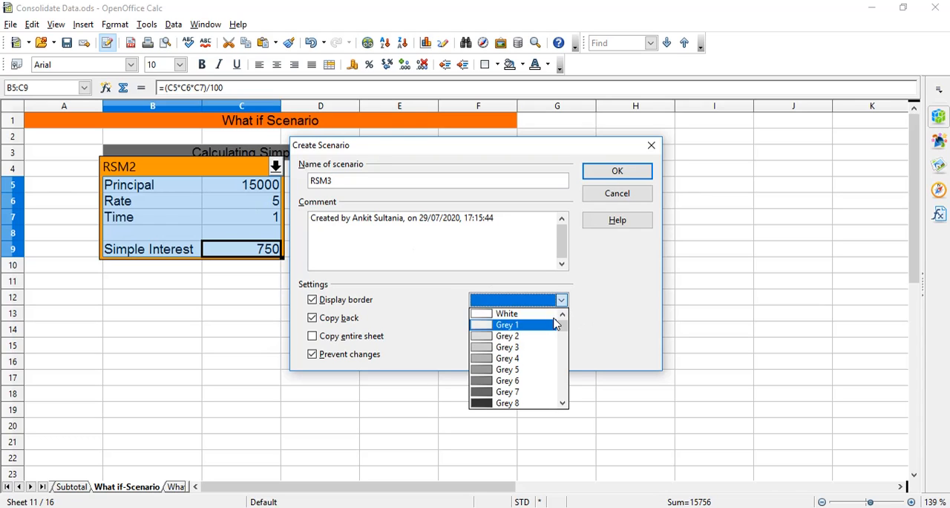
pyautogui.click(527, 403)
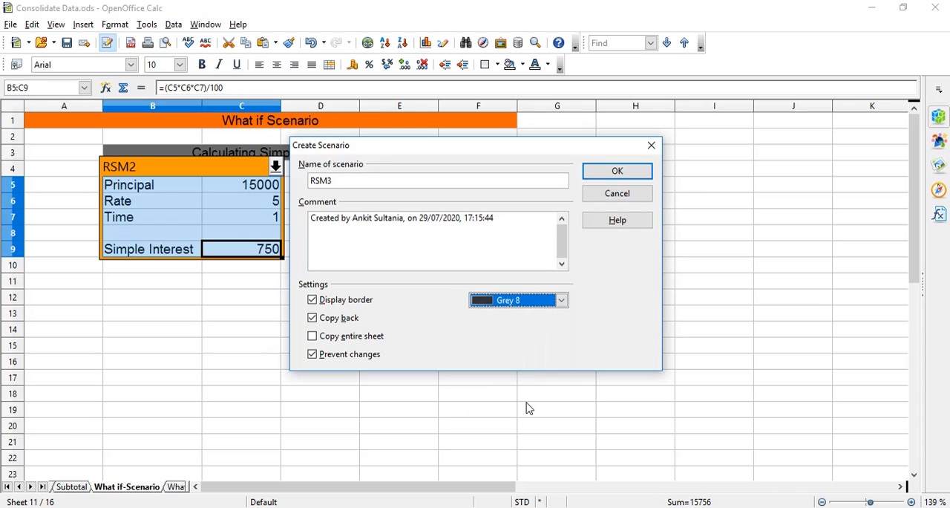
pyautogui.click(617, 172)
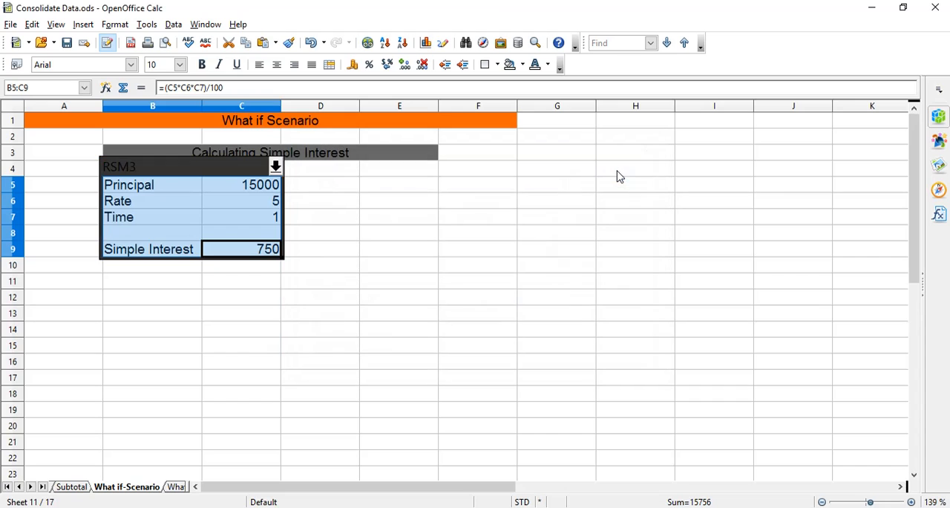
# Change the Principal value in cell C5 to 40000.
pyautogui.click(260, 189)
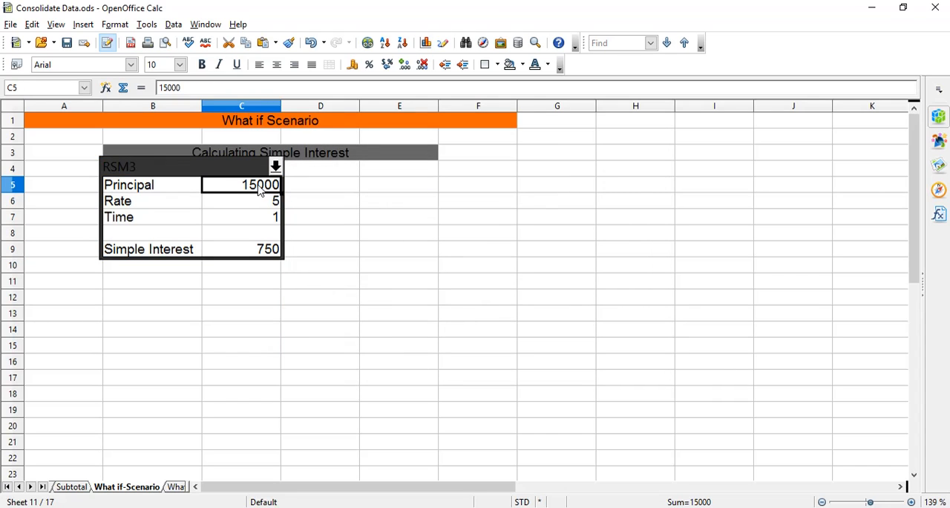
pyautogui.doubleClick(260, 189)
pyautogui.press('BackSpace')
pyautogui.press('BackSpace')
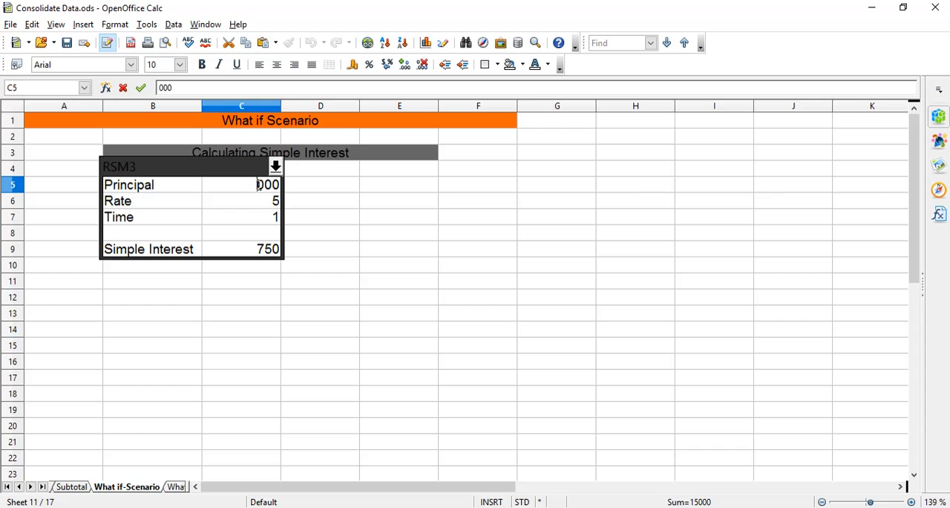
pyautogui.write('40')
# Start another scenario from the range B5:C9 and name it RSM4.
pyautogui.click(109, 186)
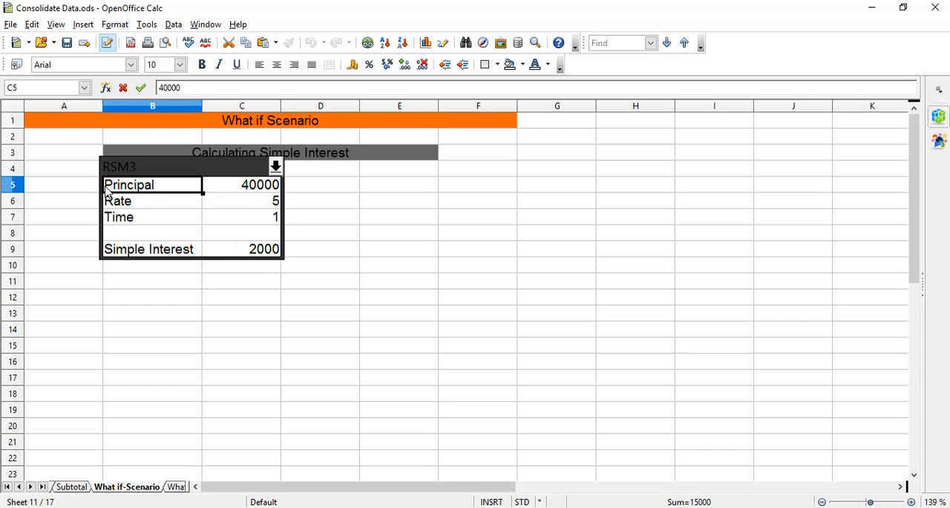
pyautogui.moveTo(109, 186); pyautogui.dragTo(254, 252)
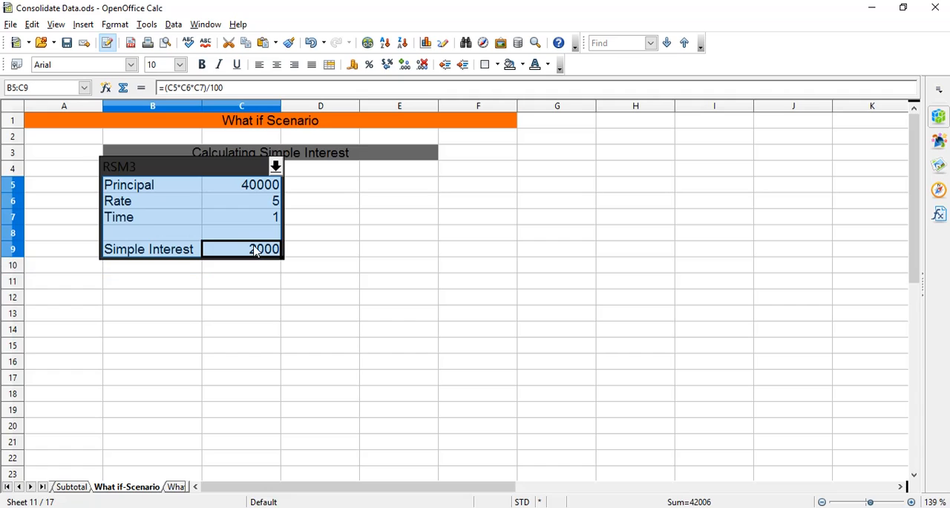
pyautogui.click(145, 26)
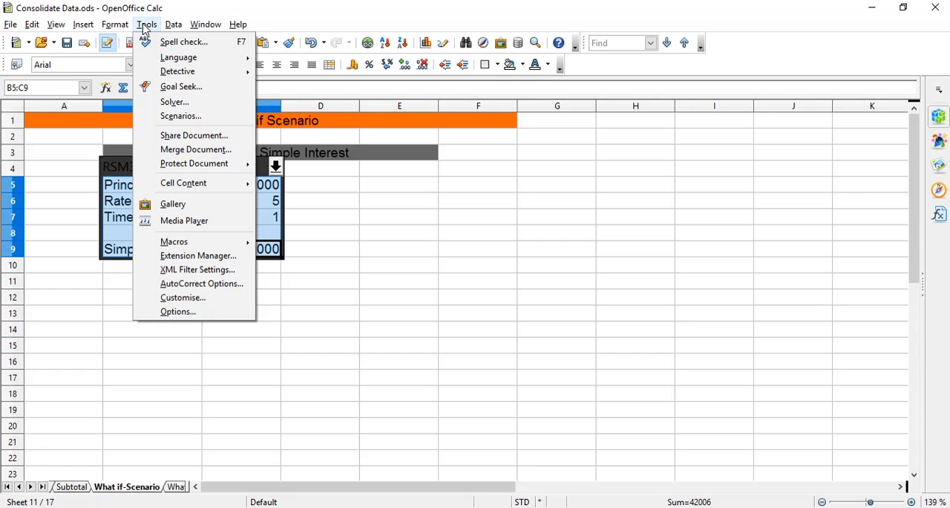
pyautogui.click(185, 116)
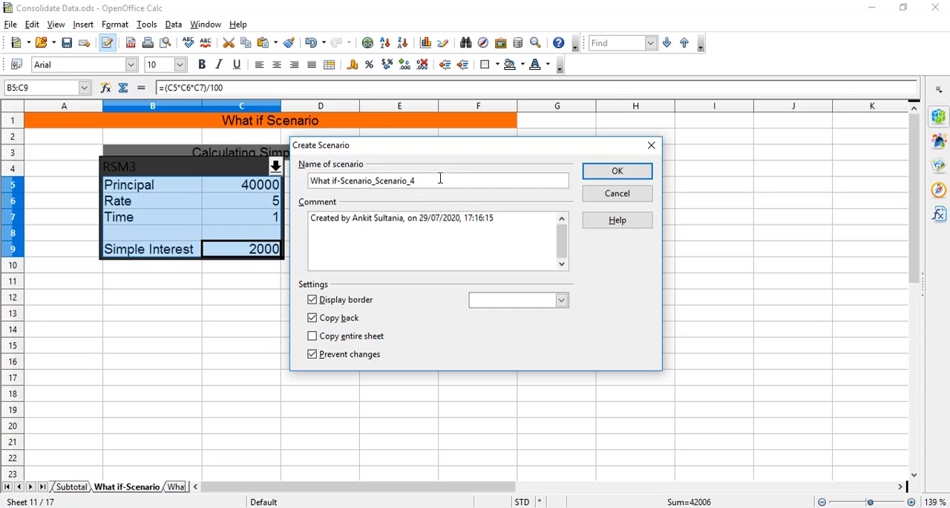
pyautogui.moveTo(437, 184); pyautogui.dragTo(321, 195)
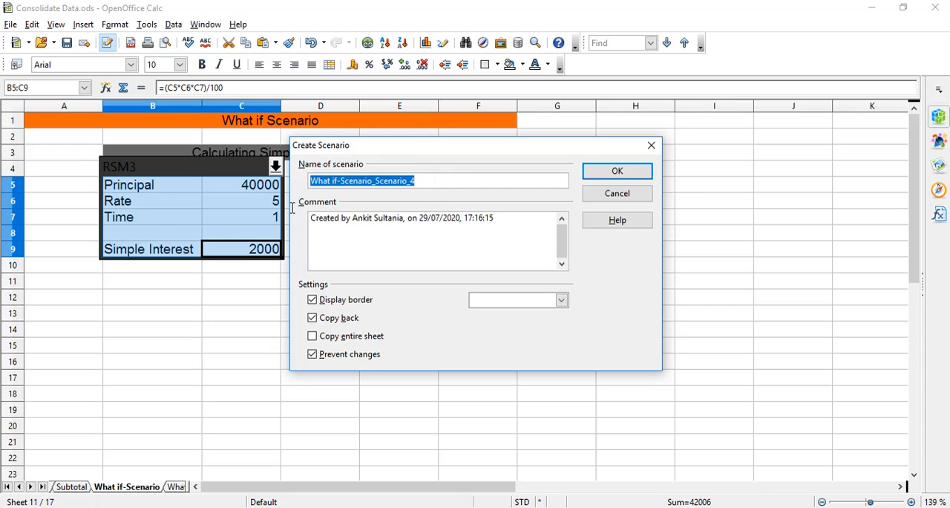
pyautogui.write('RSM')
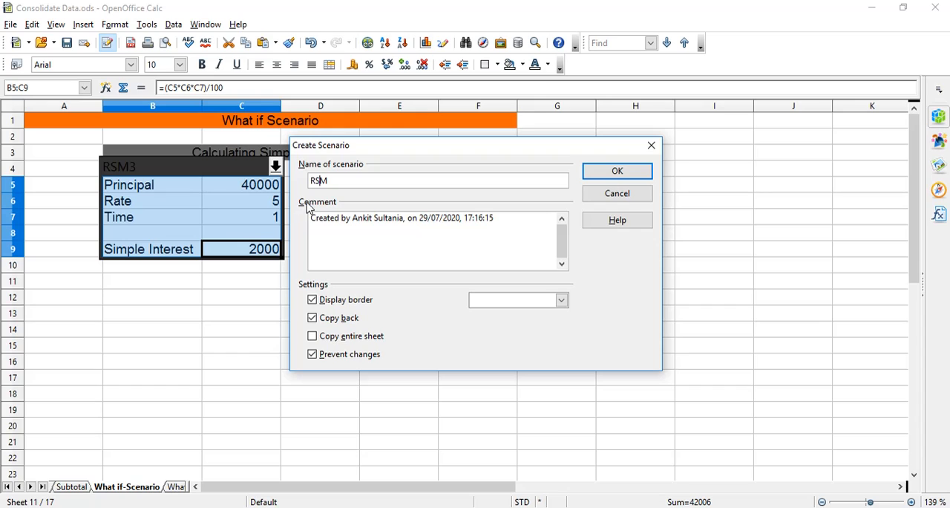
pyautogui.write('4')
# Create the RSM4 scenario with Yellow 2 as its border colour and 40000 on a new comment line.
pyautogui.click(562, 301)
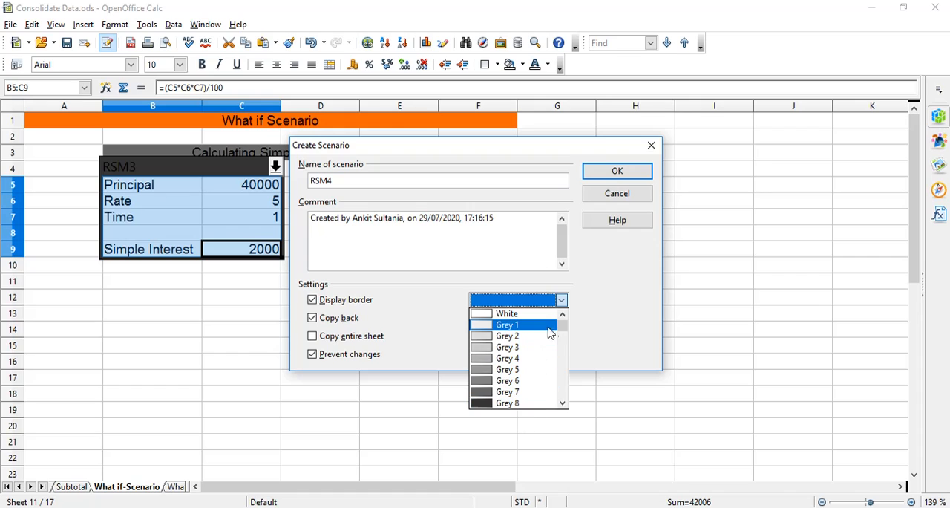
pyautogui.moveTo(567, 329); pyautogui.dragTo(564, 337)
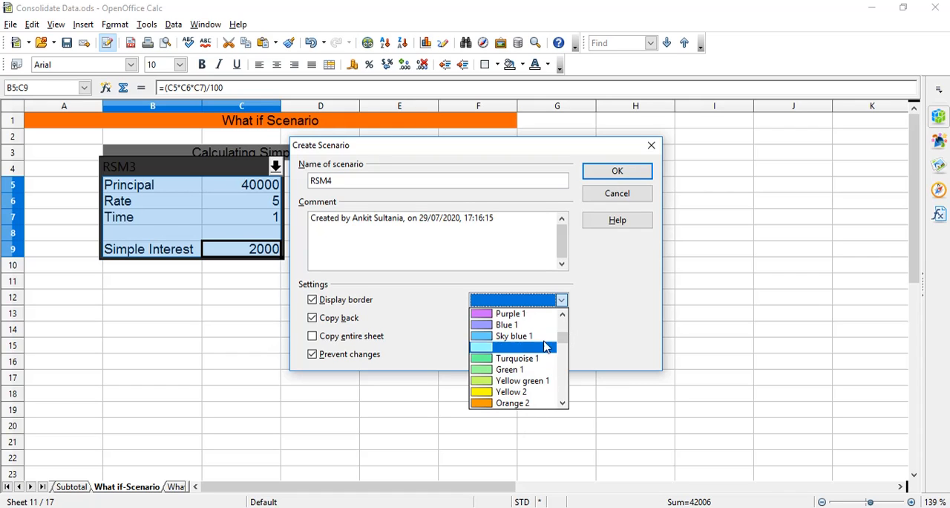
pyautogui.click(524, 392)
pyautogui.click(458, 217)
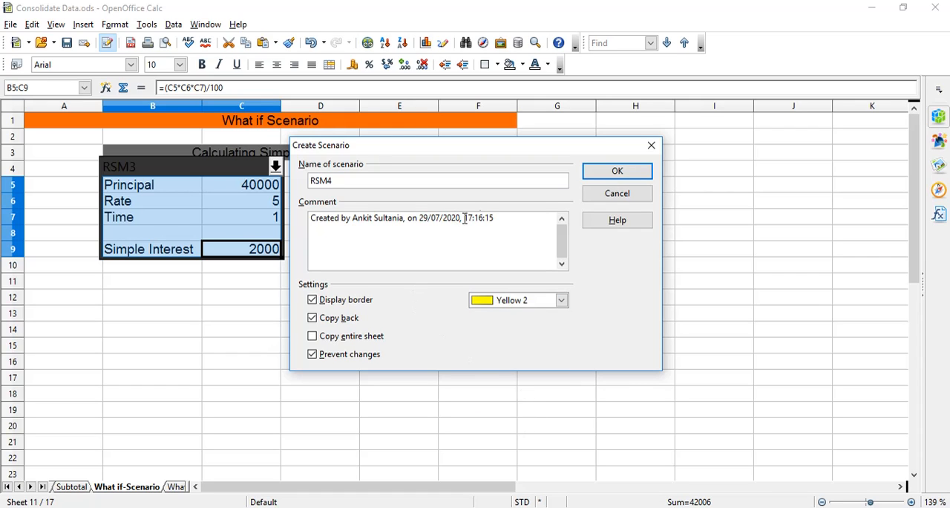
pyautogui.click(504, 215)
pyautogui.press('Return')
pyautogui.write('40000')
pyautogui.click(629, 171)
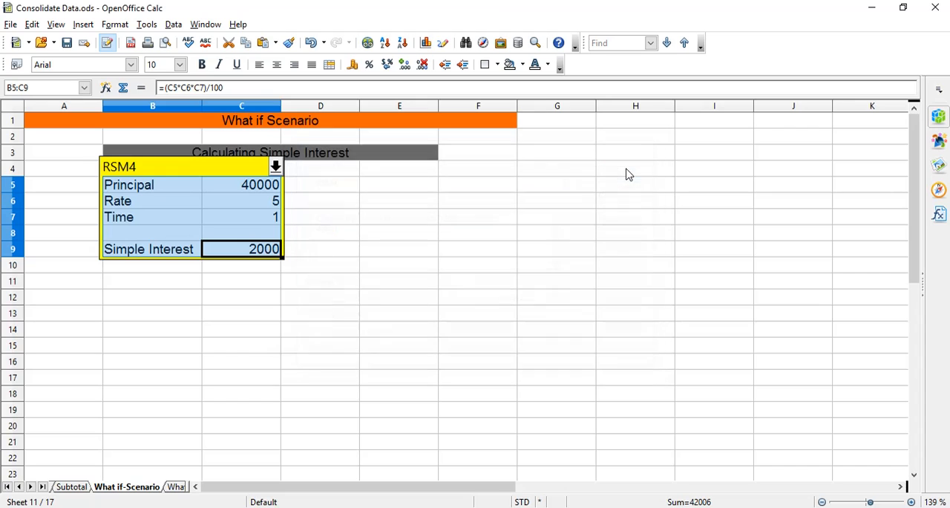
# Compare the simple interest of the saved scenarios by activating RSM1, RSM2 and RSM4, and again RSM1 and RSM2.
pyautogui.click(275, 167)
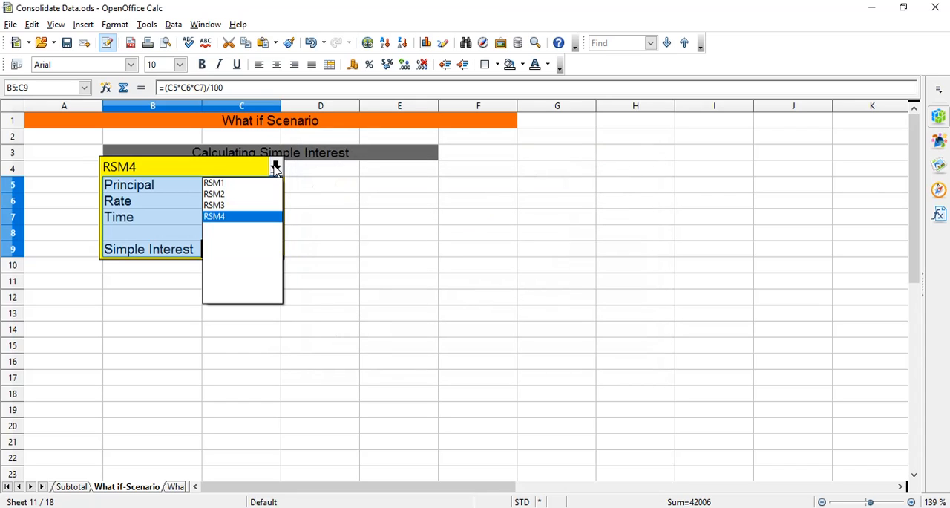
pyautogui.click(227, 185)
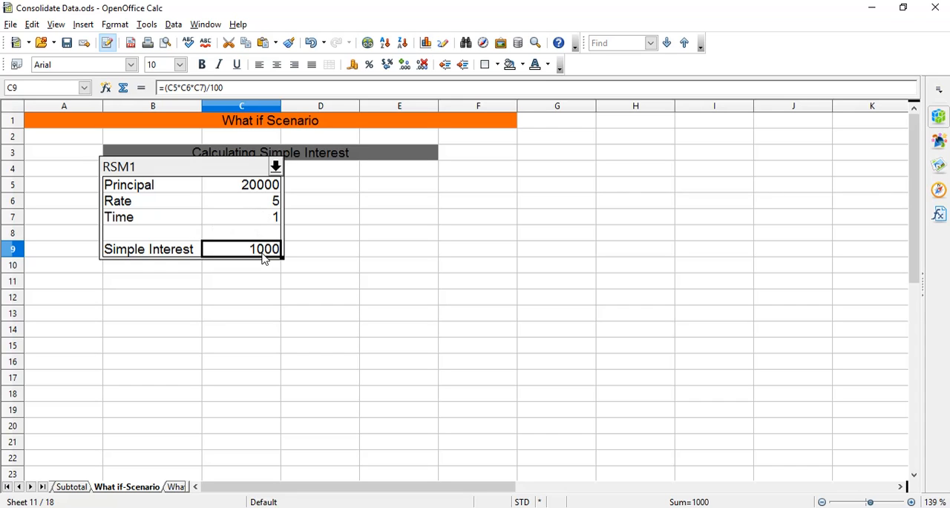
pyautogui.click(276, 166)
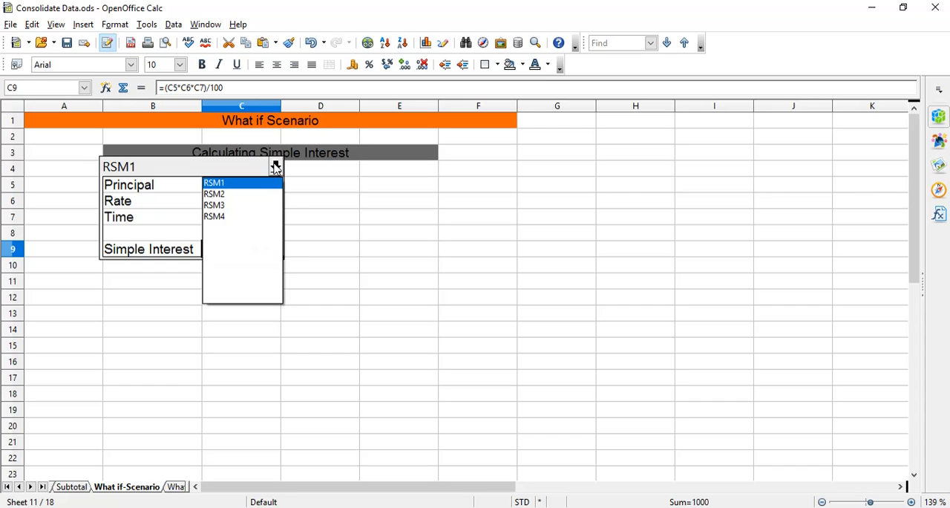
pyautogui.click(251, 194)
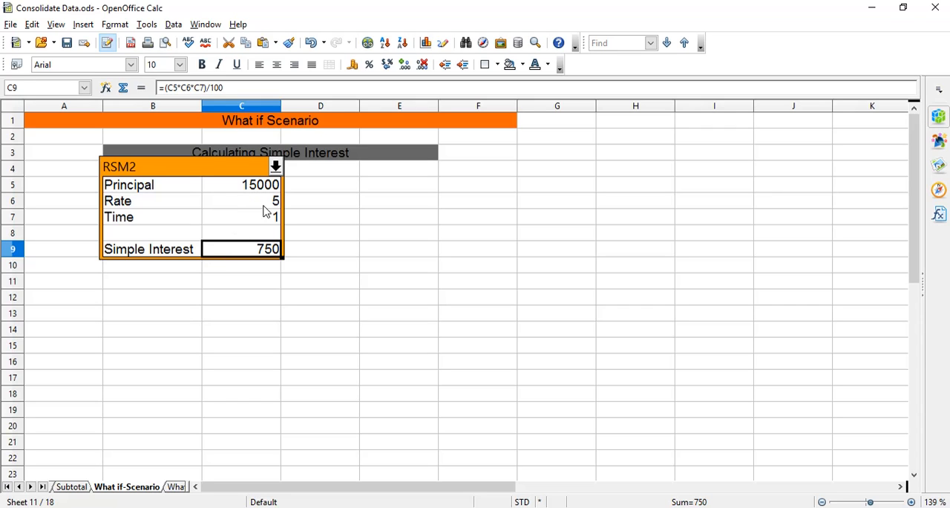
pyautogui.click(277, 167)
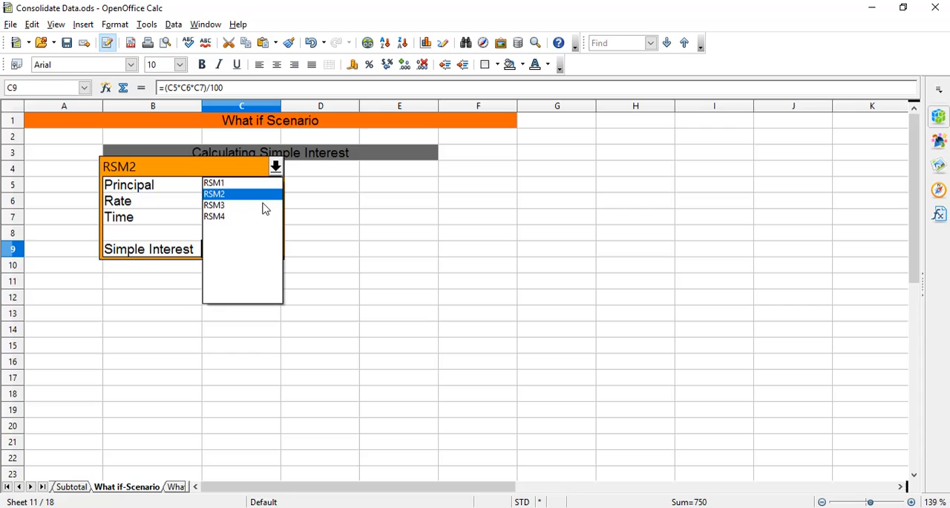
pyautogui.click(219, 217)
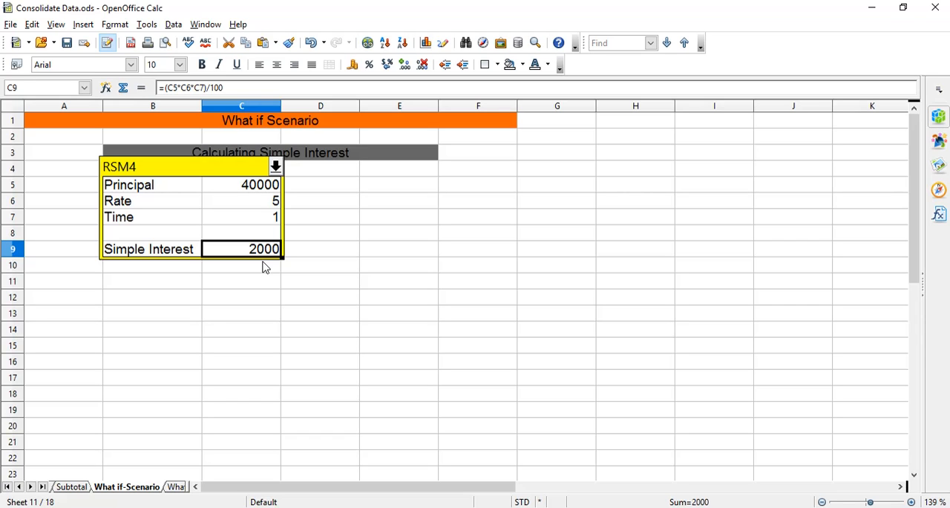
pyautogui.click(276, 164)
pyautogui.click(255, 184)
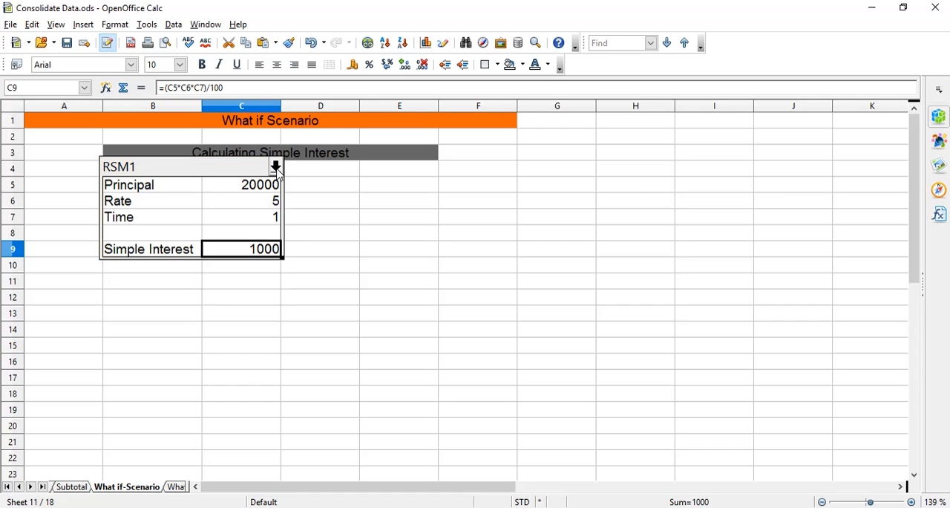
pyautogui.click(275, 167)
pyautogui.click(238, 198)
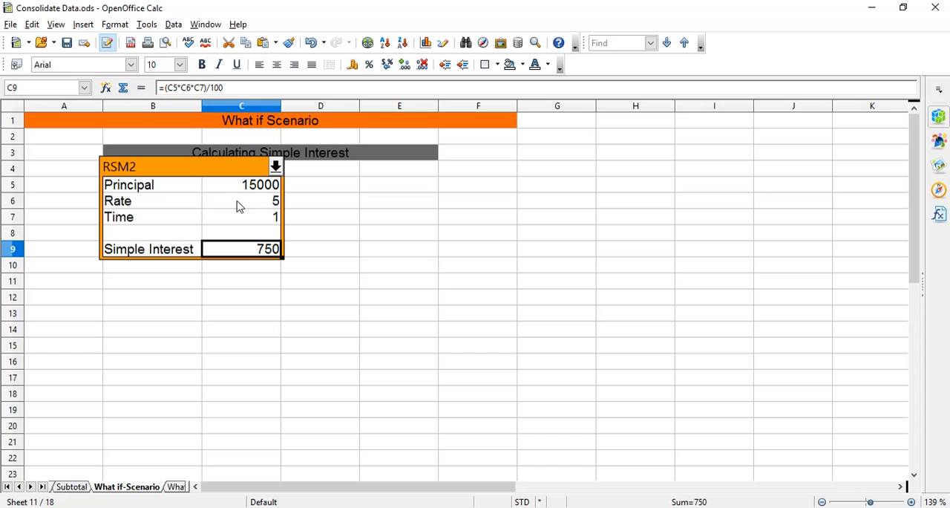
# Switch to the UNIT 2 Electronic Spreadsheet NCERT.pdf document in Adobe Reader to read about what-if scenarios.
pyautogui.click(496, 507)
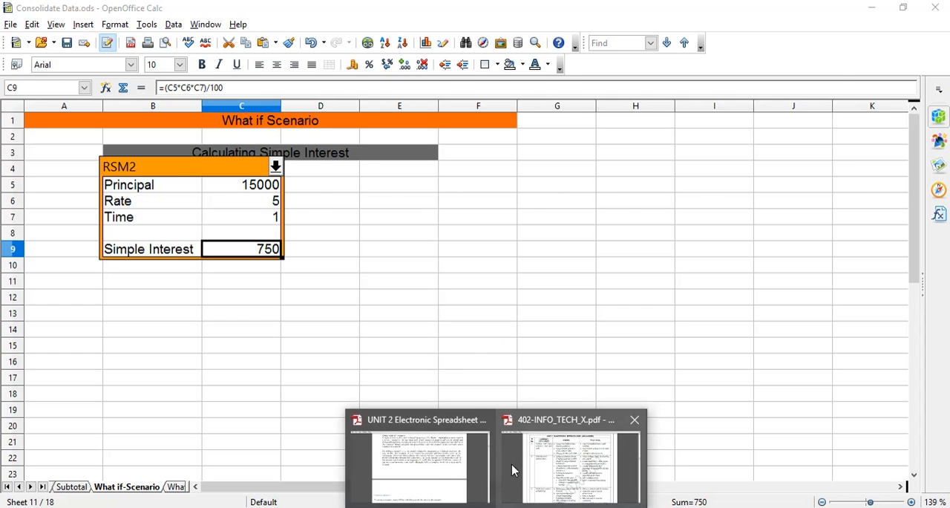
pyautogui.click(449, 471)
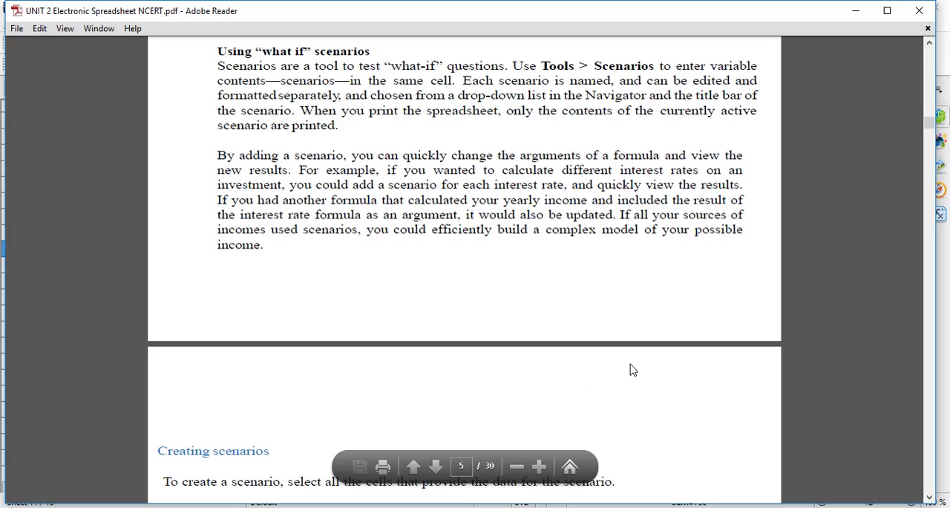
# Read the PDF notes on creating scenarios, their settings, the Navigator and the Multiple Operations tool.
pyautogui.scroll(-1, 811, 271)
pyautogui.scroll(-20, 810, 271)
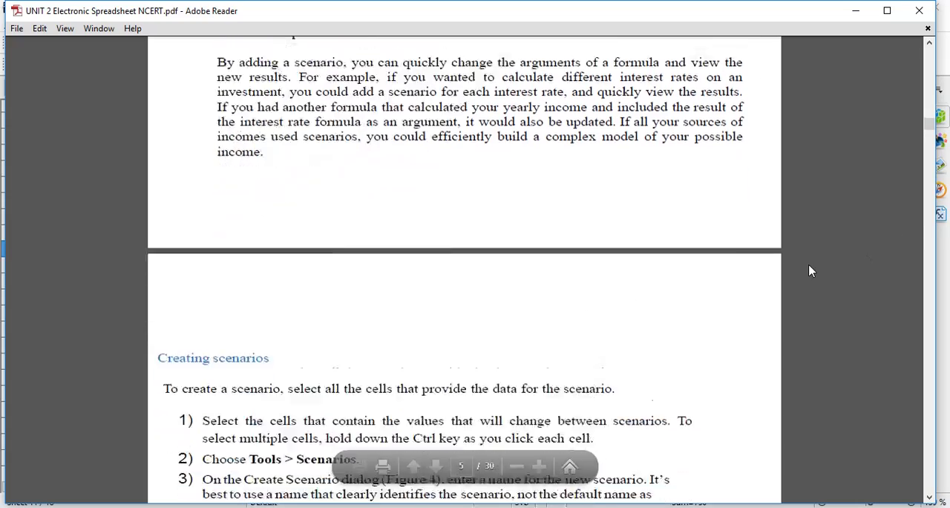
pyautogui.scroll(-20, 811, 271)
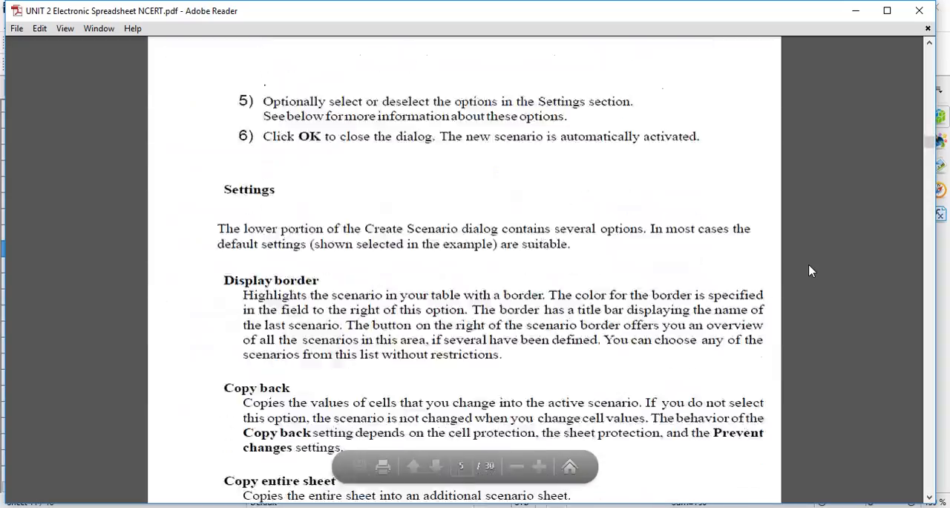
pyautogui.scroll(-20, 810, 271)
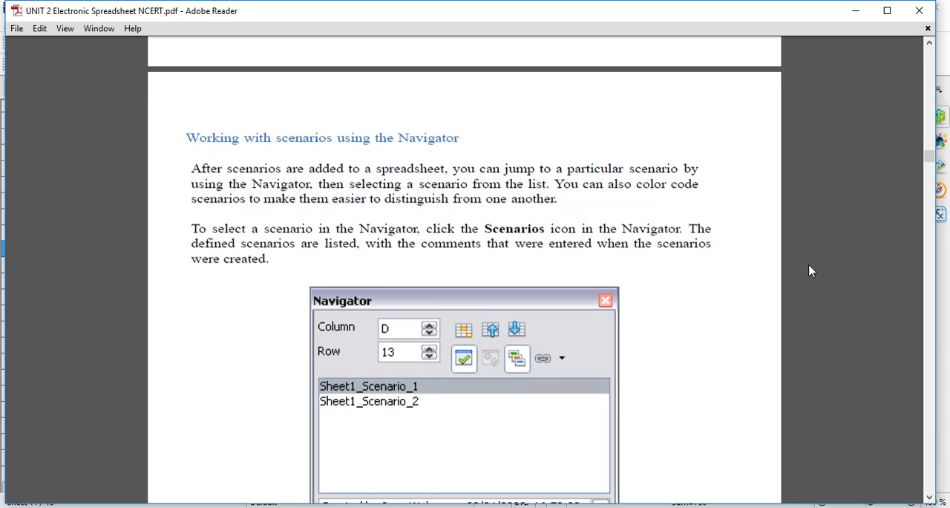
pyautogui.scroll(-15, 810, 271)
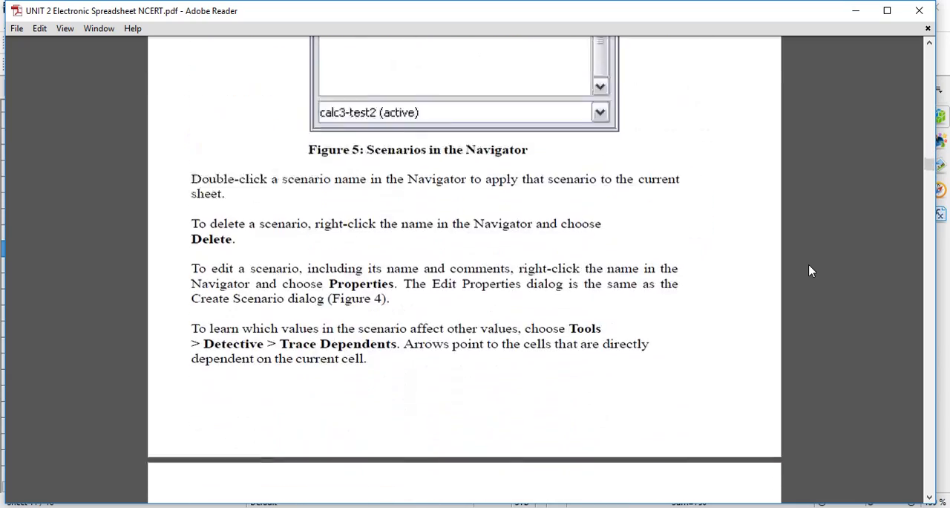
pyautogui.scroll(-4, 811, 271)
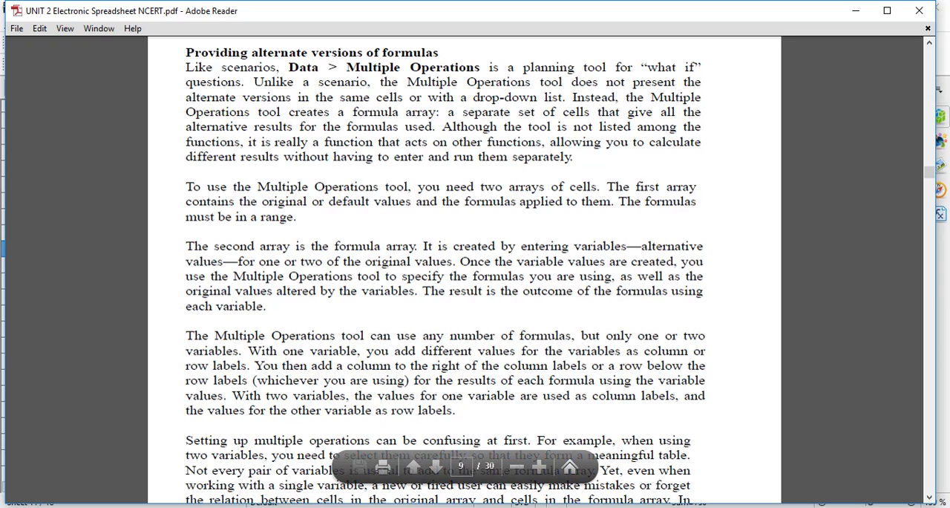
# Switch back to Consolidate Data.ods in OpenOffice Calc and examine the simple interest formula in C9 of the What-If Tools sheet.
pyautogui.click(572, 453)
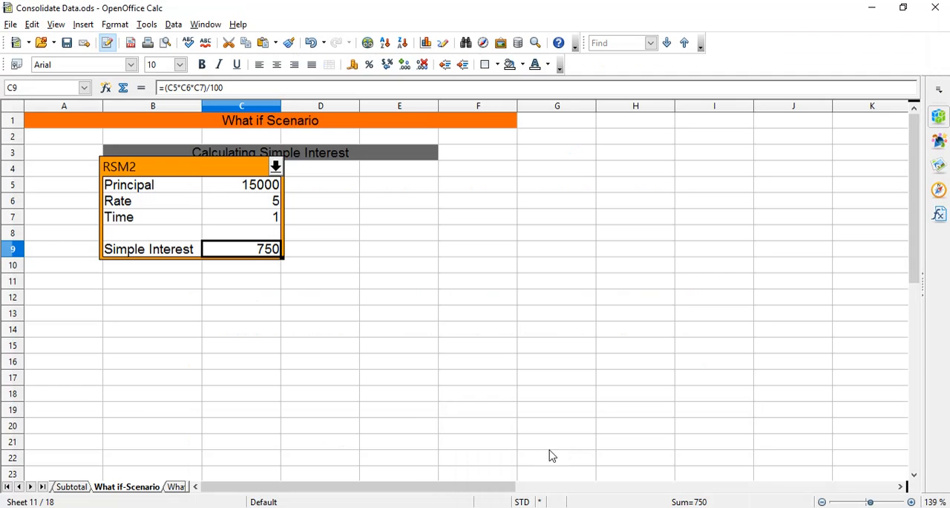
pyautogui.click(176, 487)
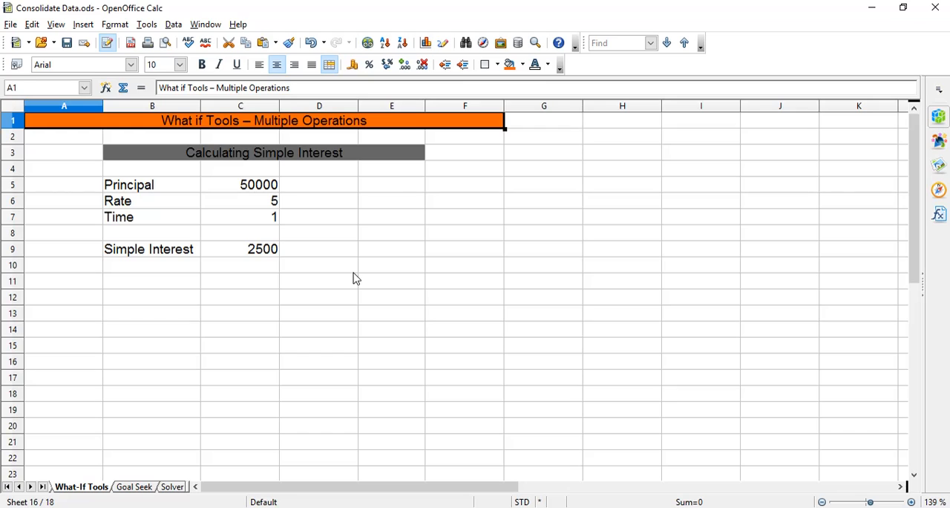
pyautogui.doubleClick(260, 253)
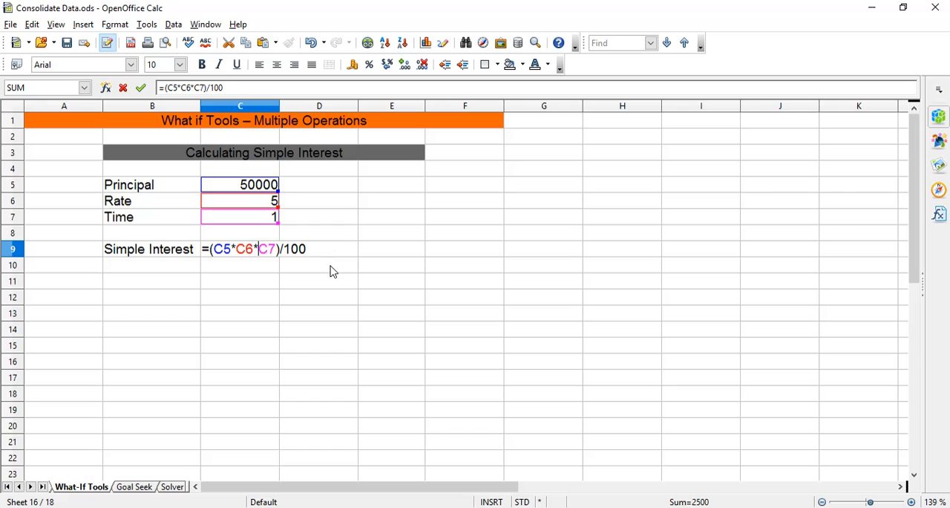
pyautogui.click(332, 271)
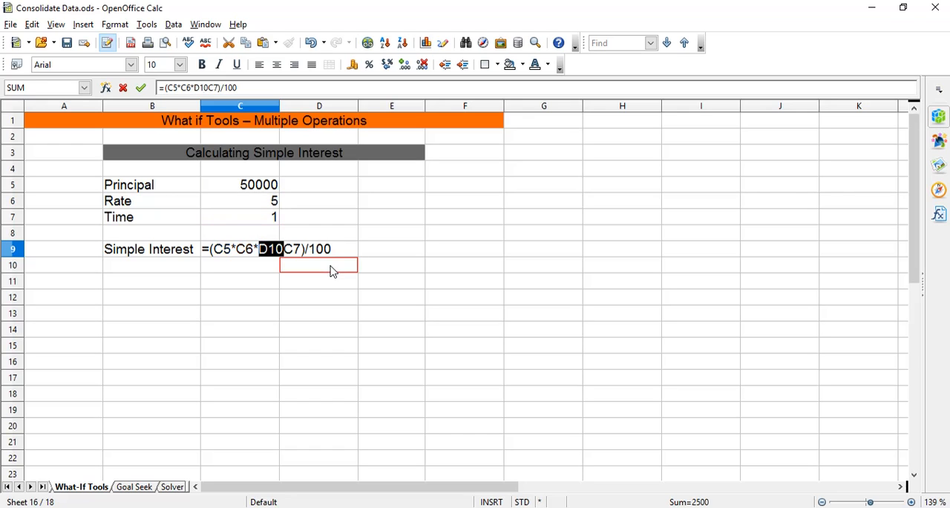
pyautogui.press('BackSpace')
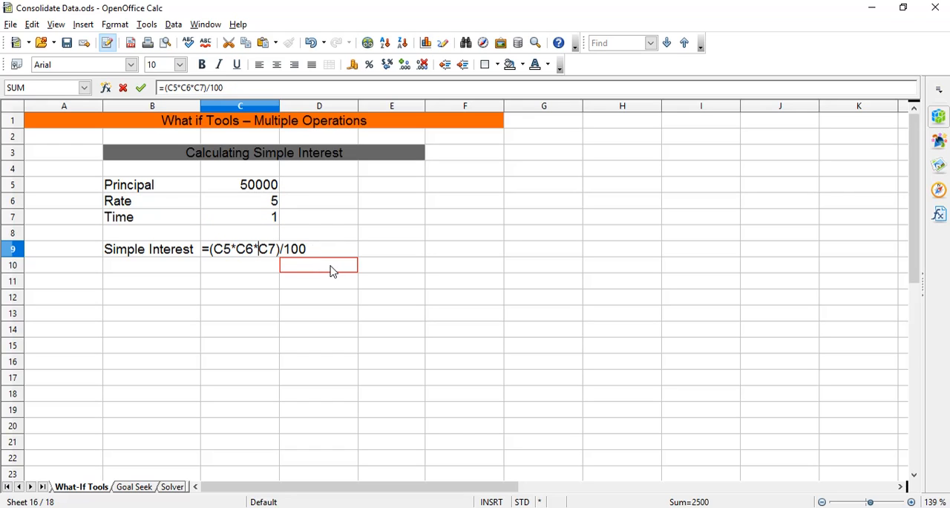
pyautogui.press('Return')
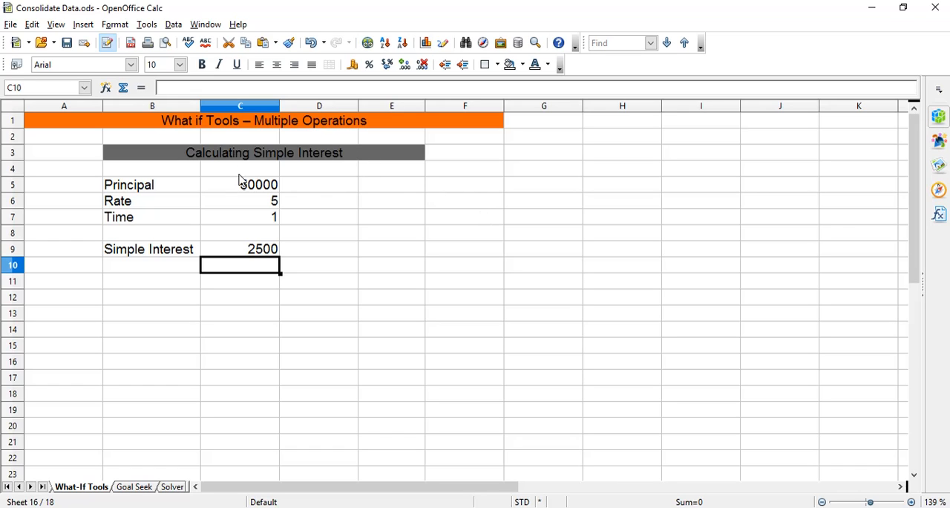
# Enter the column headings Principal in F4 and SI in G4 for the multiple operations table.
pyautogui.click(475, 188)
pyautogui.click(477, 175)
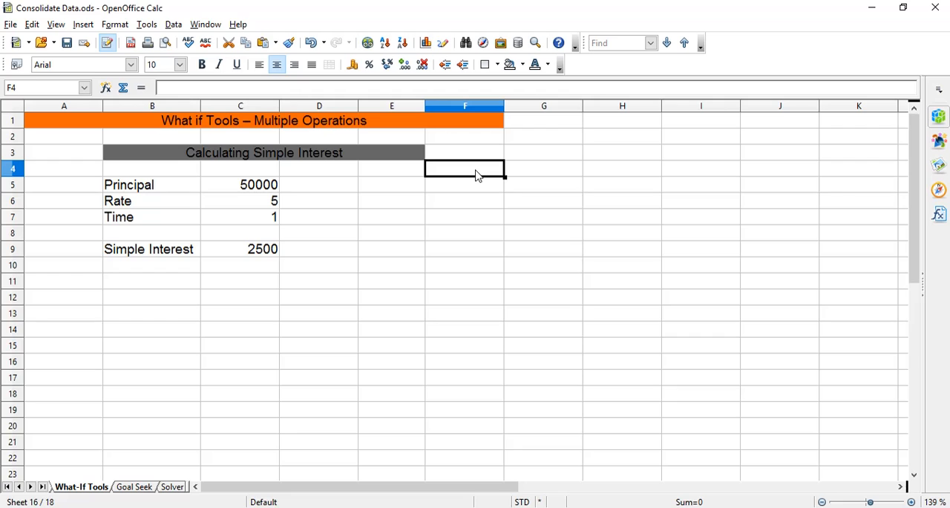
pyautogui.write('Pri')
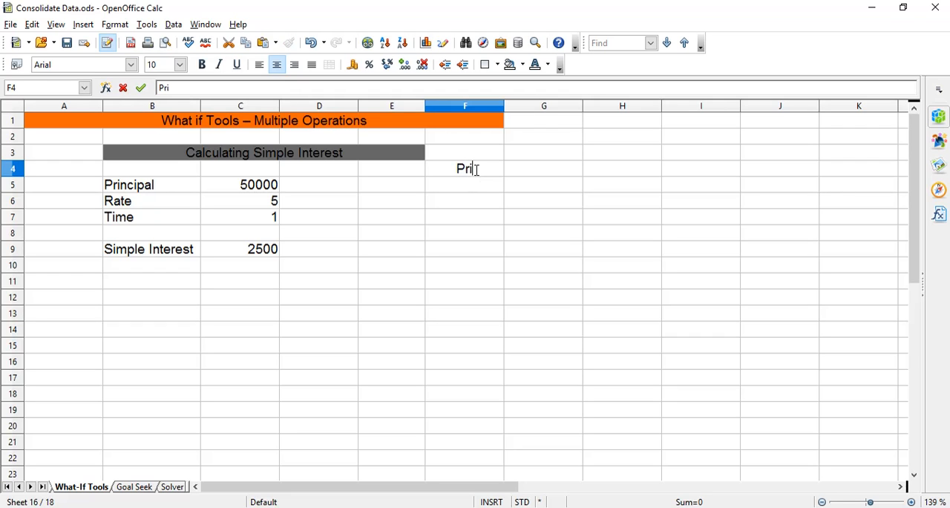
pyautogui.write('ncipa')
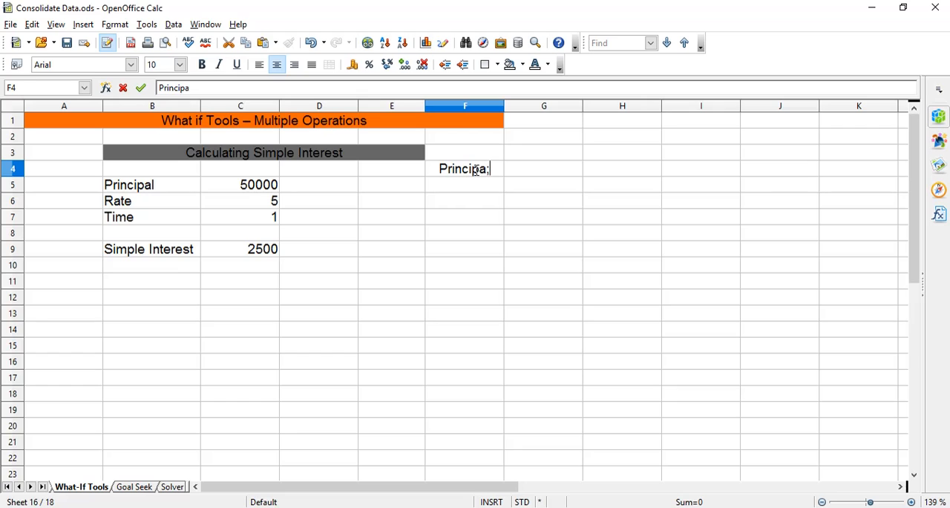
pyautogui.write(';')
pyautogui.press('BackSpace')
pyautogui.write('l')
pyautogui.press('Tab')
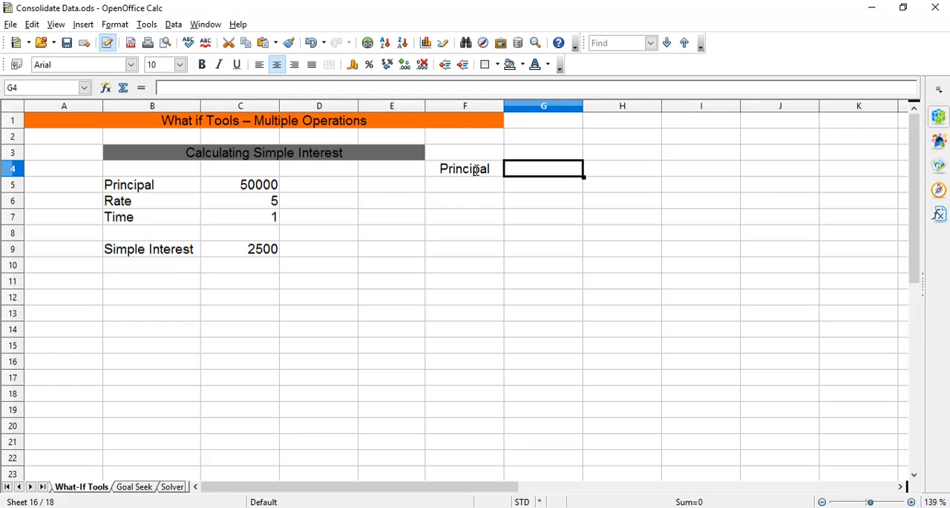
pyautogui.write('Si')
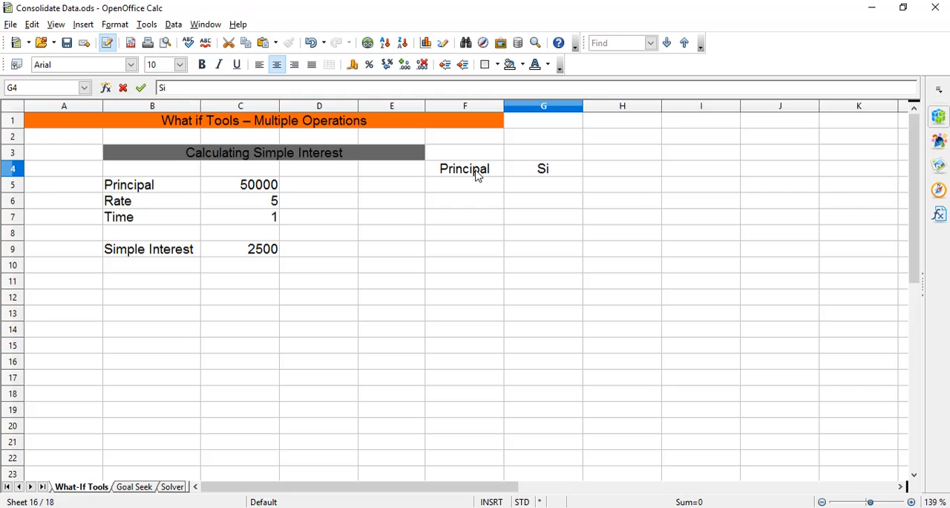
pyautogui.press('BackSpace')
pyautogui.write('I')
# Enter the alternative principals 20000 and 15000 in cells F5 and F6.
pyautogui.click(488, 186)
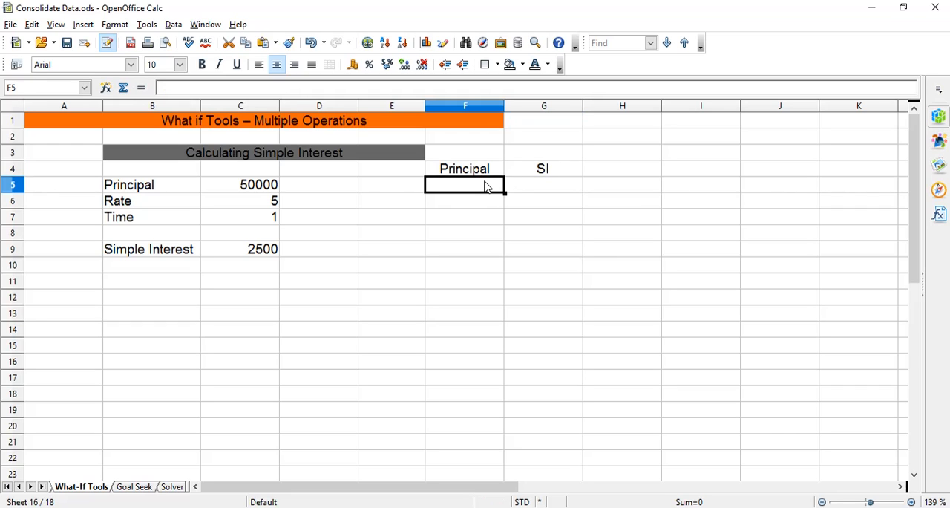
pyautogui.write('2')
pyautogui.write('0000')
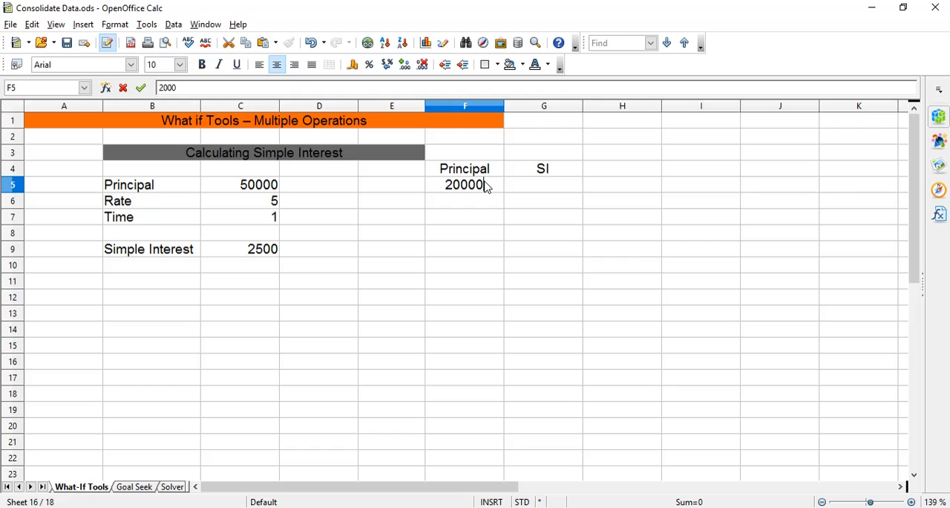
pyautogui.press('Return')
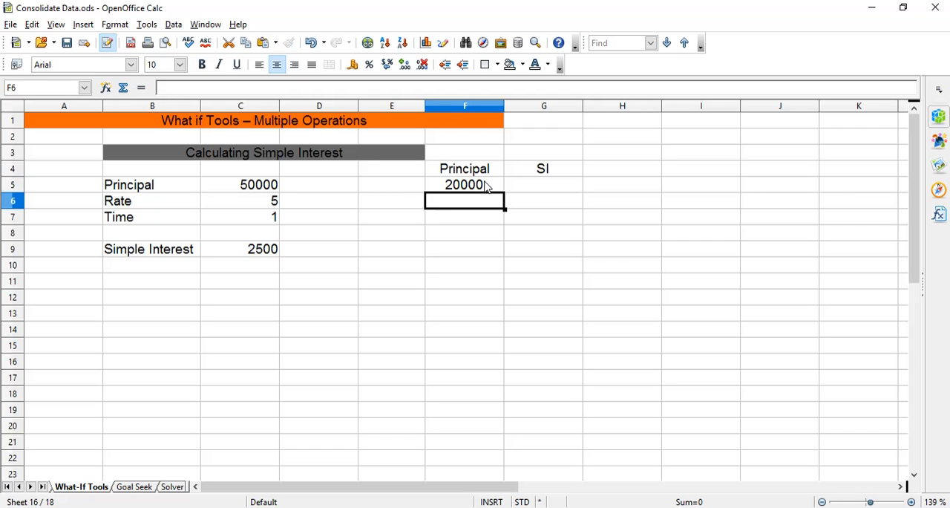
pyautogui.write('150000')
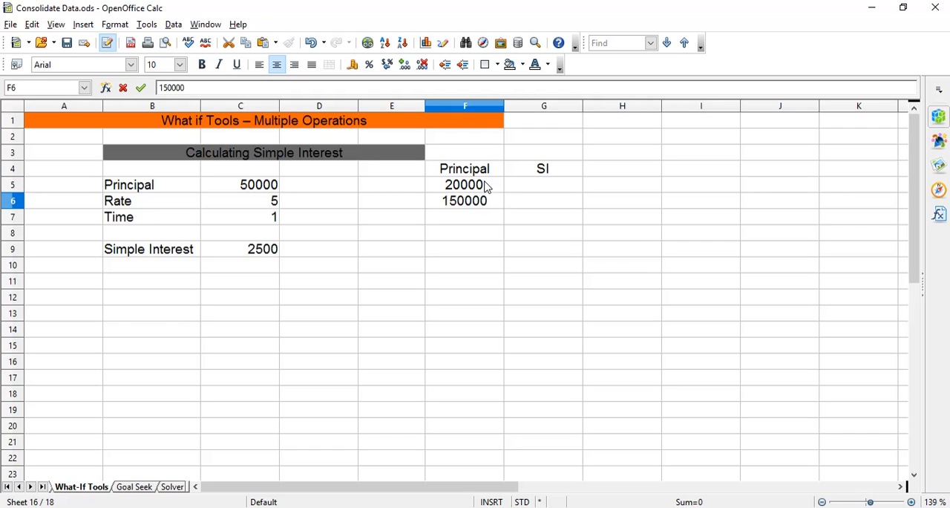
pyautogui.press('BackSpace')
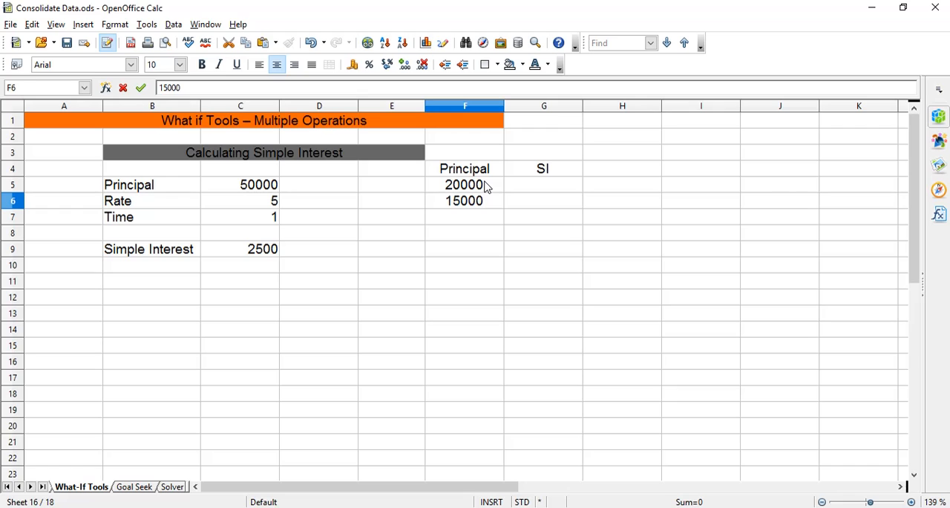
pyautogui.press('Return')
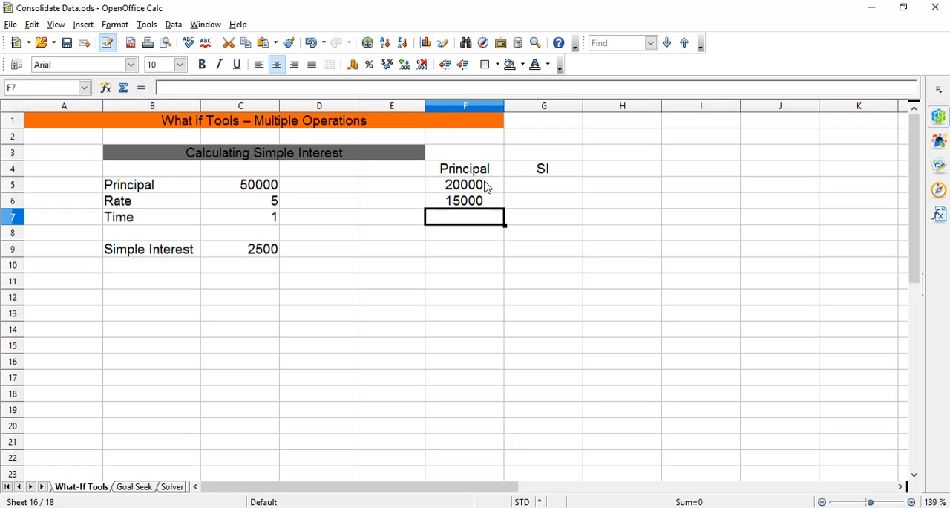
# Enter the principals 30000, 40000 and 35000 in F7:F9 and centre the value in F9.
pyautogui.write('30000')
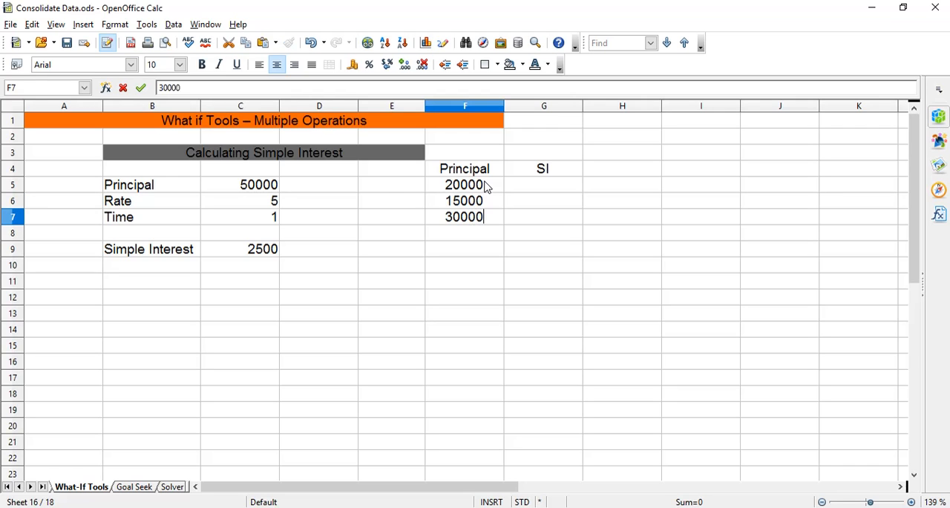
pyautogui.press('Return')
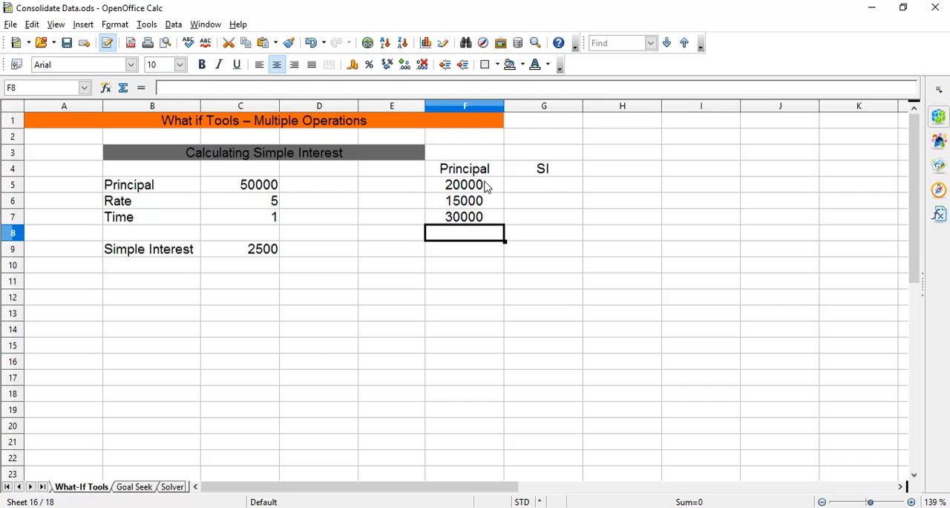
pyautogui.write('40000')
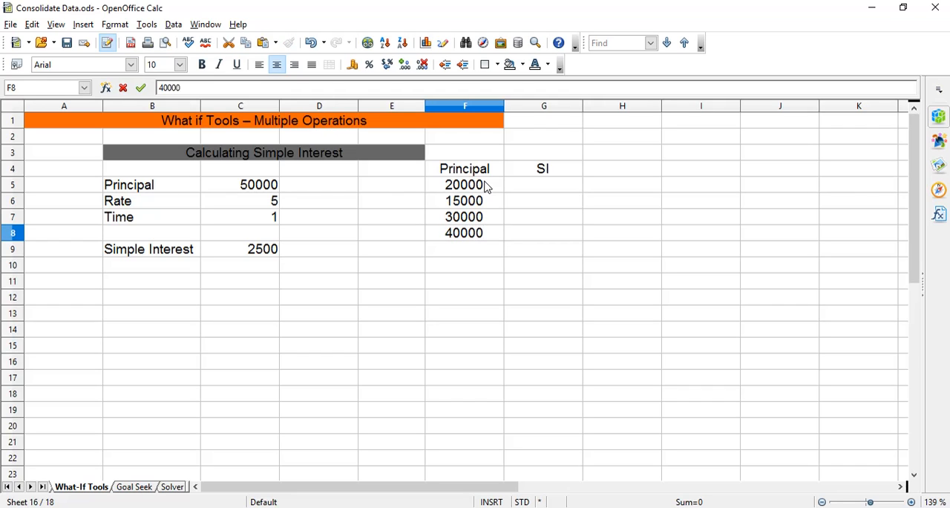
pyautogui.press('Return')
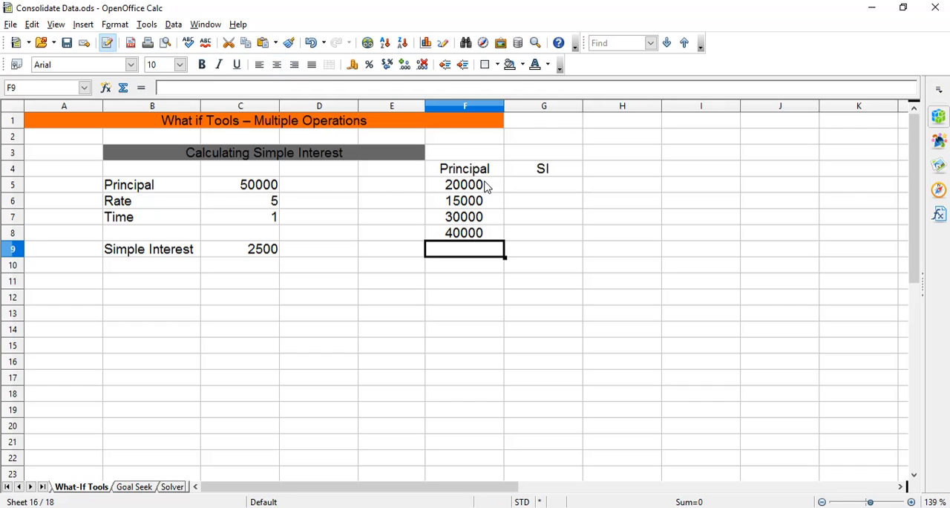
pyautogui.write('35000')
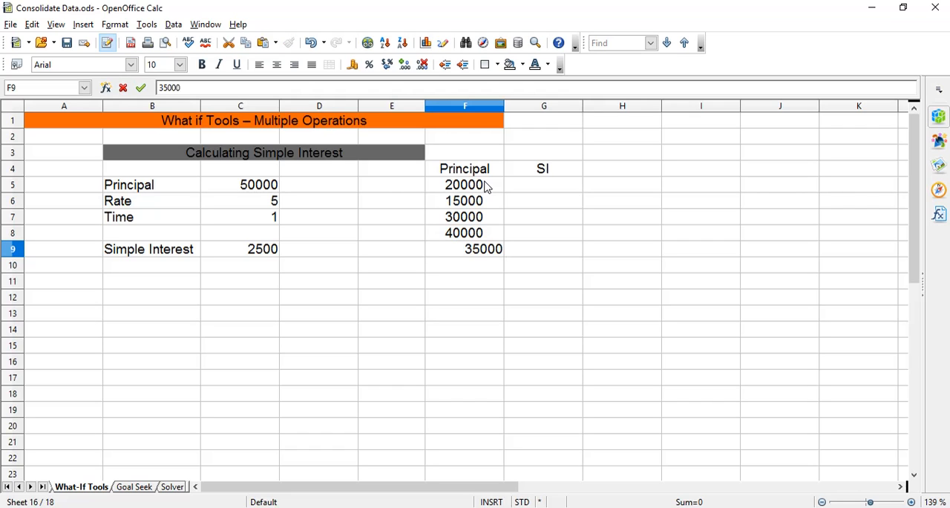
pyautogui.press('Return')
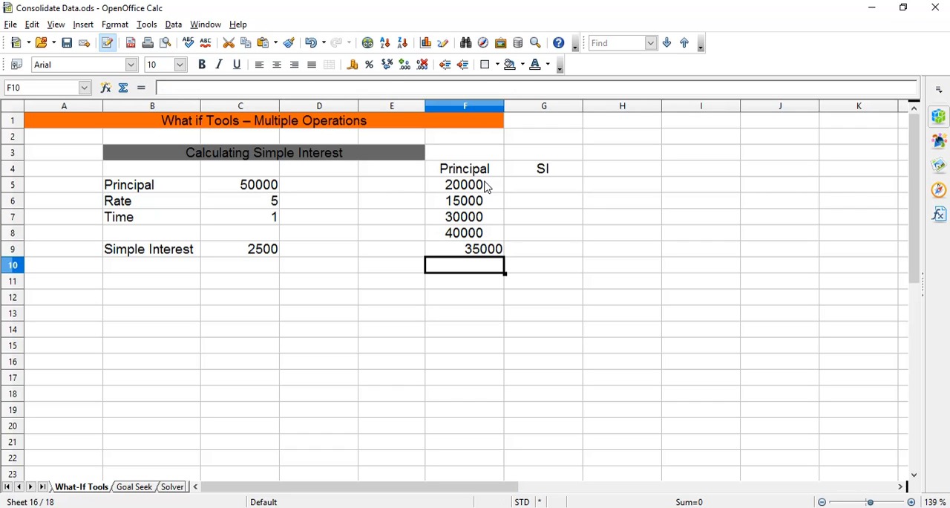
pyautogui.click(499, 250)
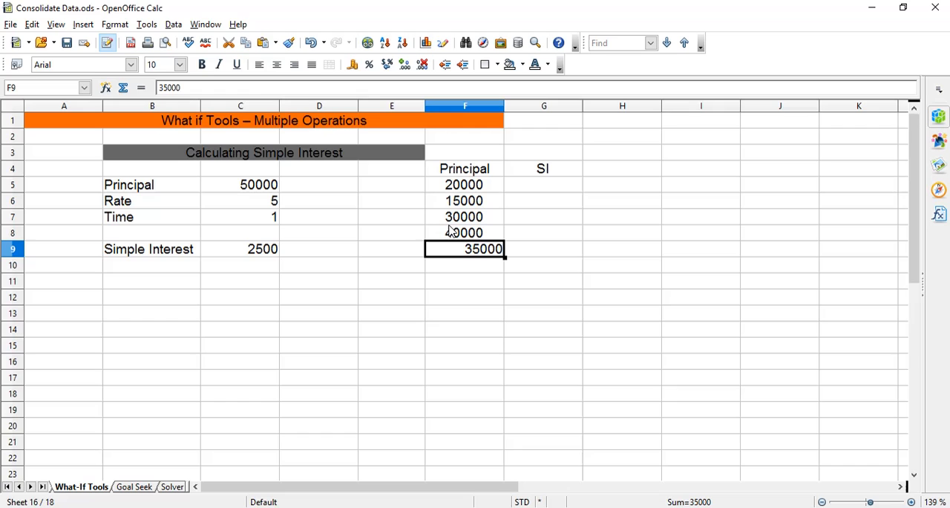
pyautogui.click(277, 65)
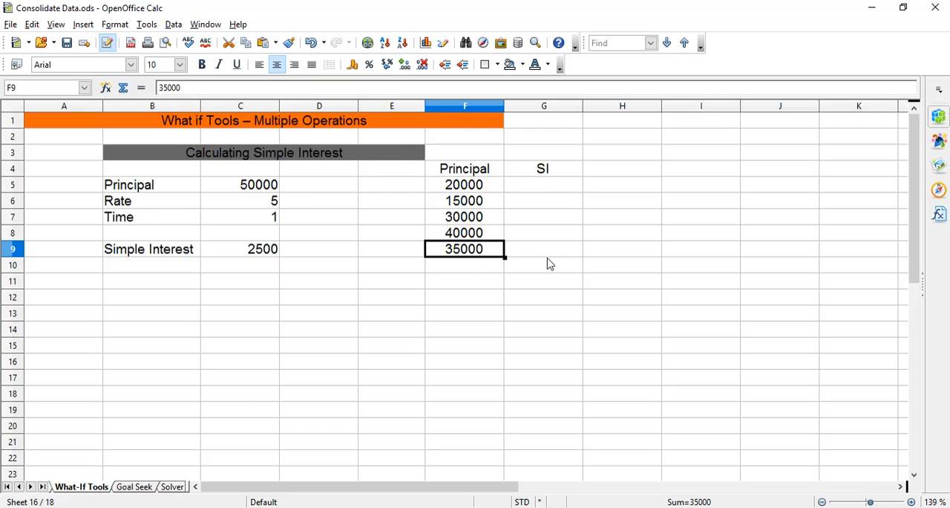
# Select the principals and empty SI cells in F5:G9 and open Multiple Operations for that range.
pyautogui.click(442, 187)
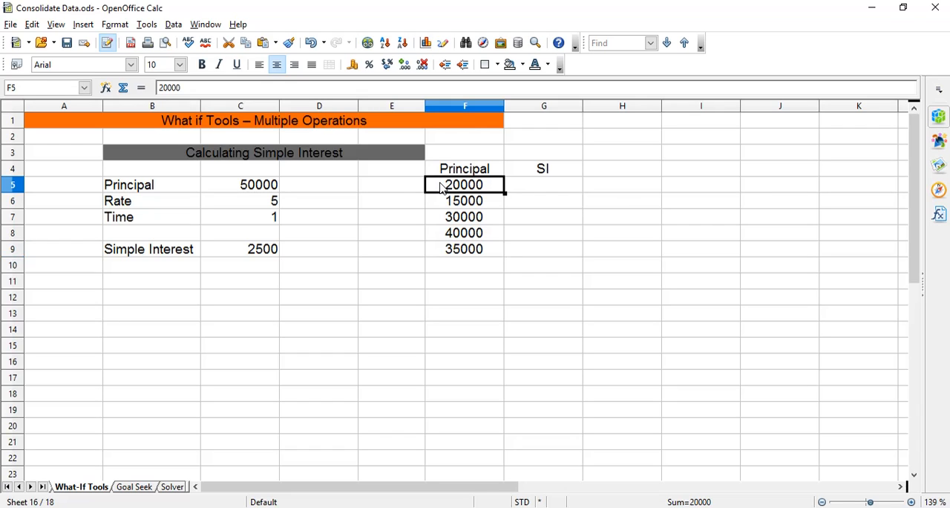
pyautogui.moveTo(441, 188); pyautogui.dragTo(522, 252)
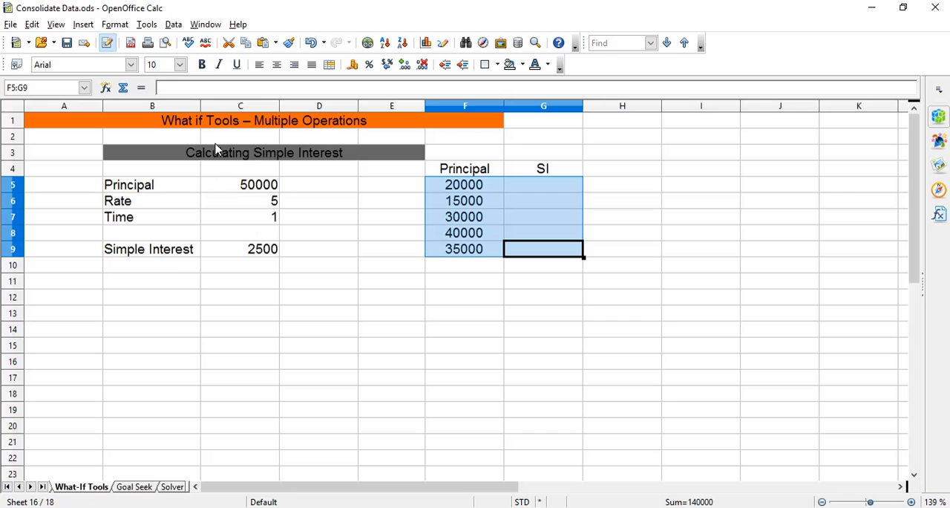
pyautogui.click(148, 26)
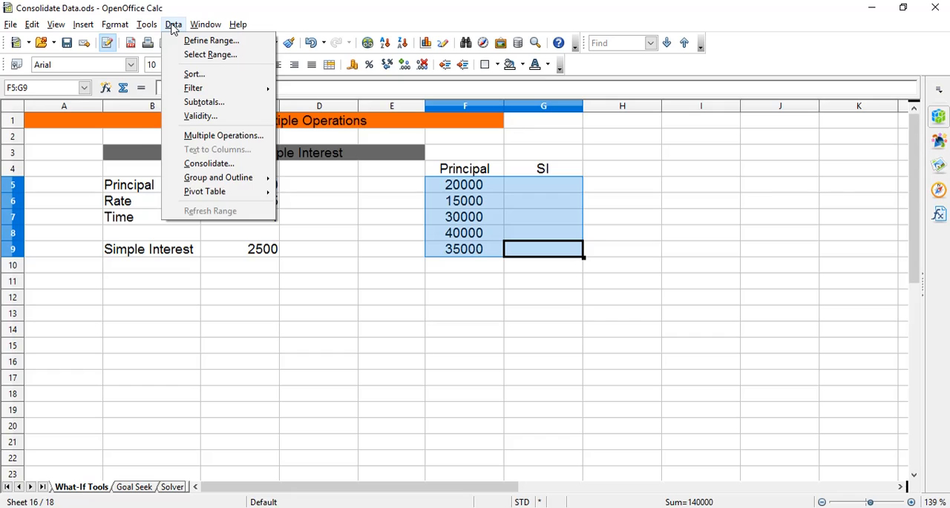
pyautogui.click(172, 25)
pyautogui.click(172, 26)
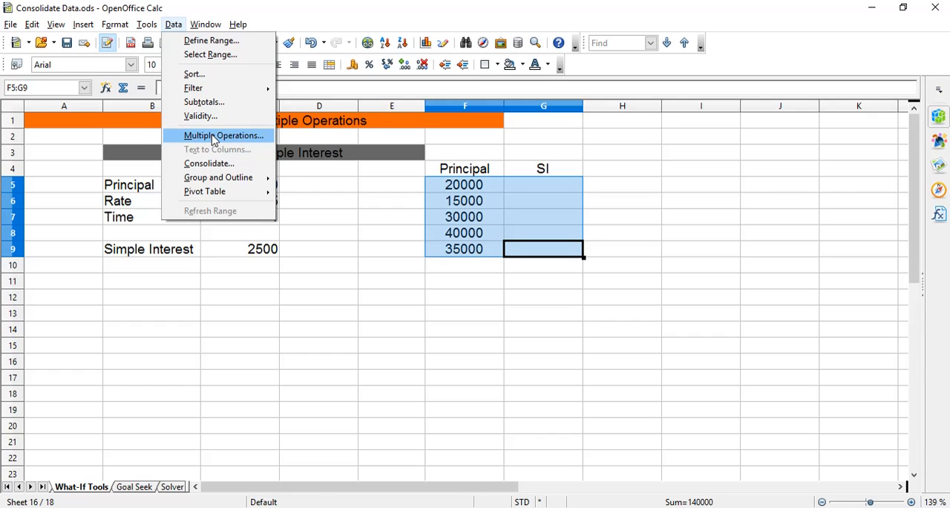
pyautogui.click(214, 137)
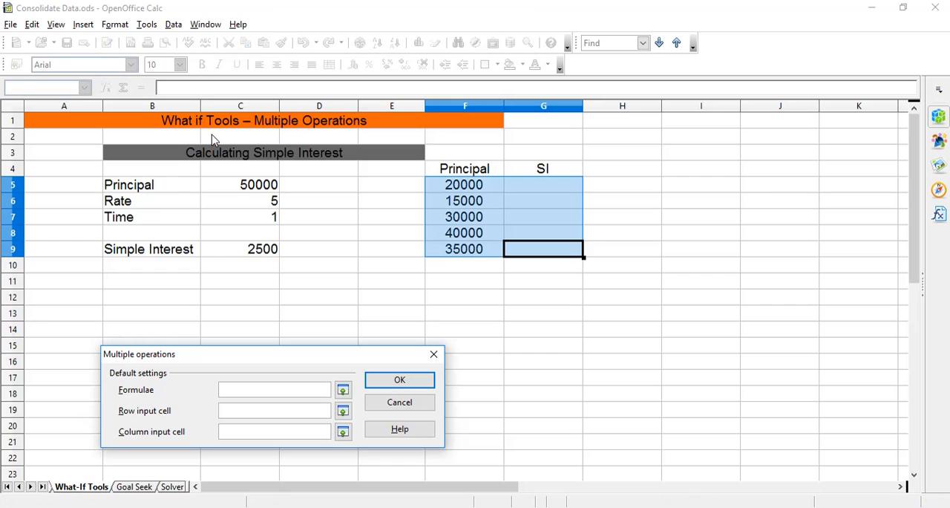
# Calculate the SI values with $C$9 as the formula and $C$5 as the column input cell, and centre F5:G9.
pyautogui.moveTo(253, 354); pyautogui.dragTo(258, 286)
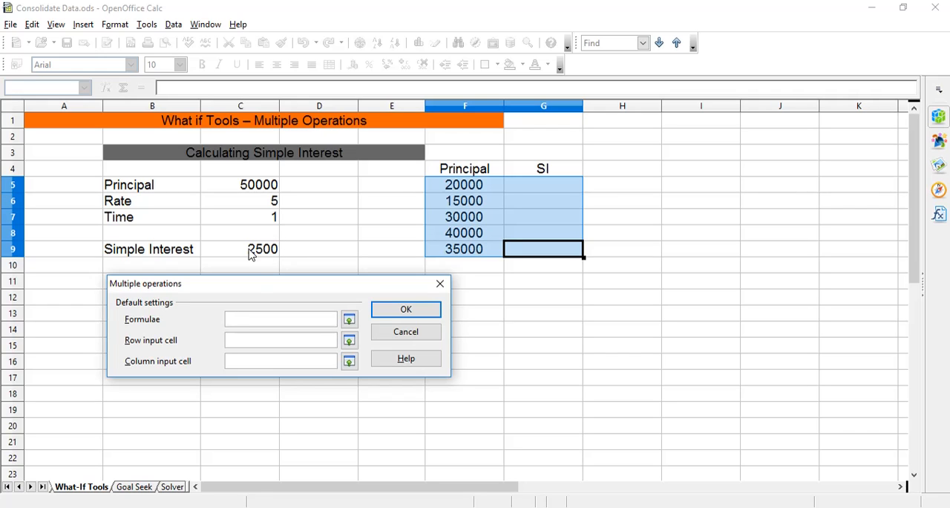
pyautogui.click(263, 320)
pyautogui.click(265, 250)
pyautogui.click(277, 360)
pyautogui.click(252, 187)
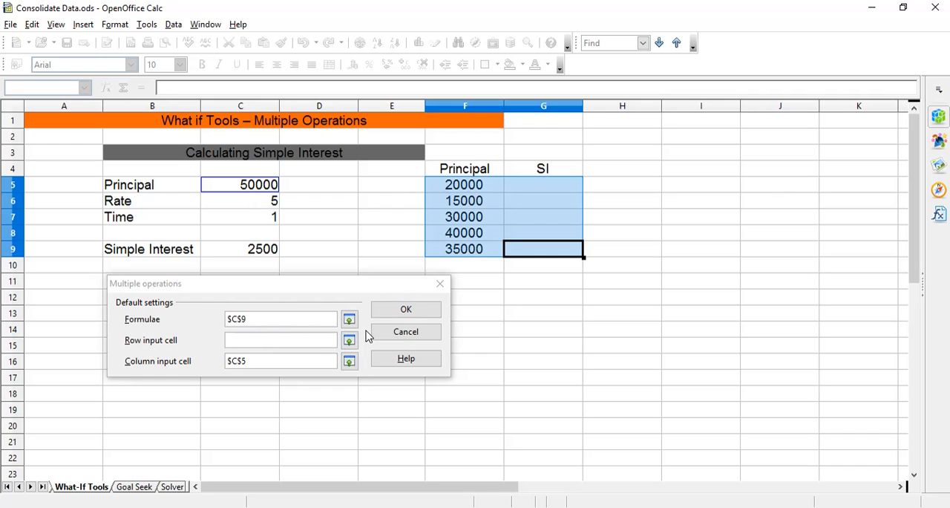
pyautogui.click(406, 311)
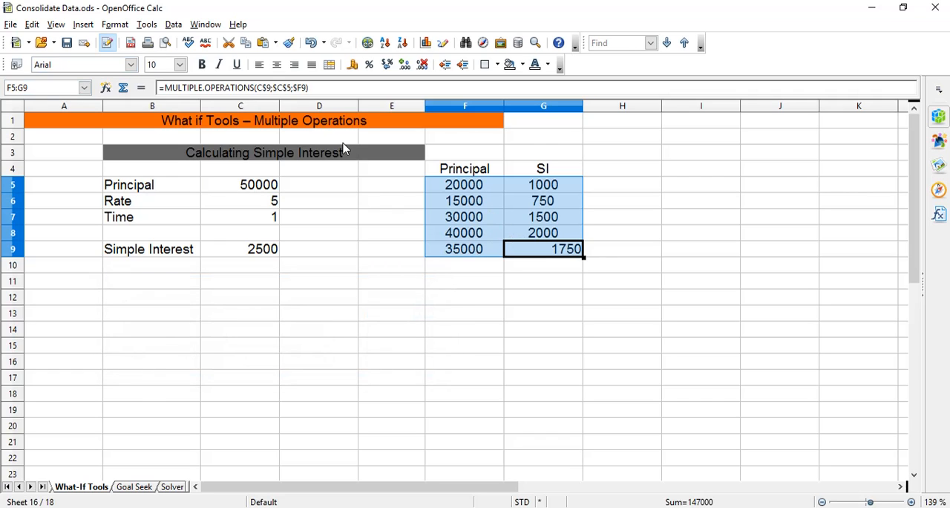
pyautogui.click(276, 65)
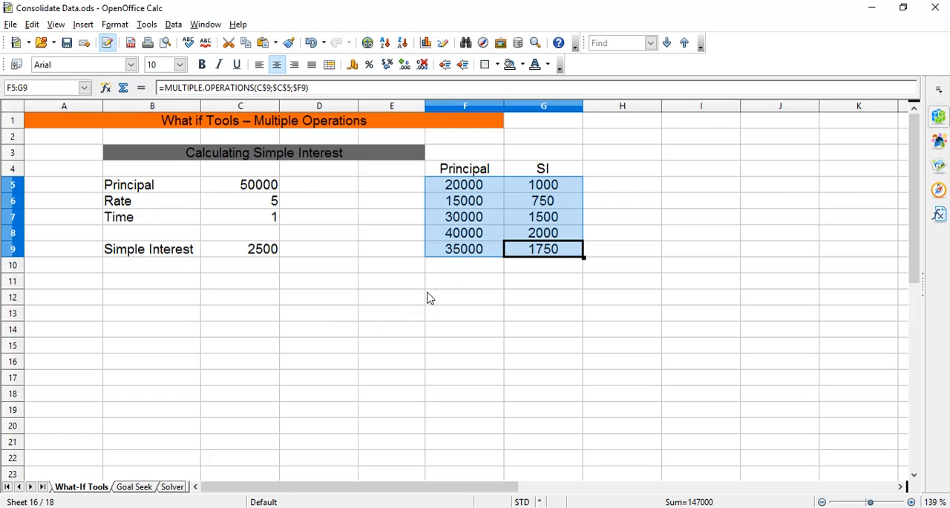
# Enter the row labels Principal in E13 and SI in E14 for a horizontal multiple operations table.
pyautogui.click(396, 320)
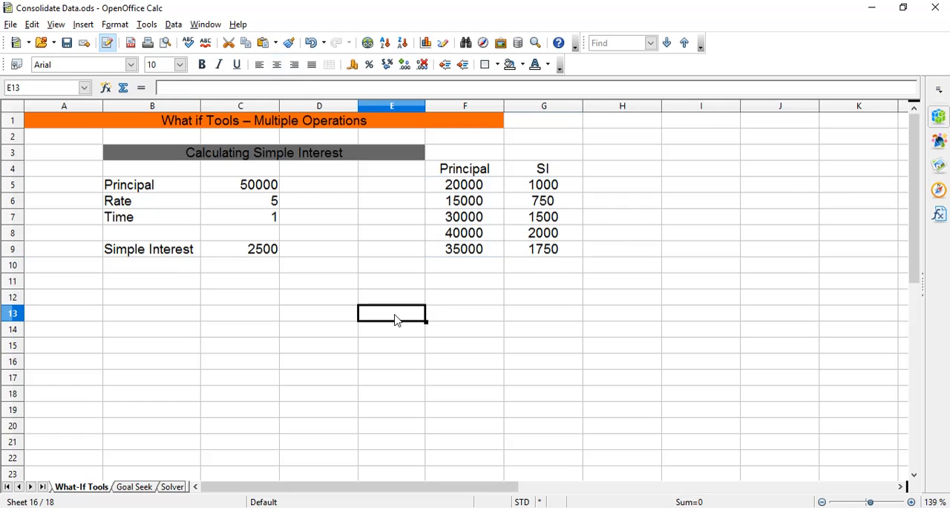
pyautogui.write('Pr')
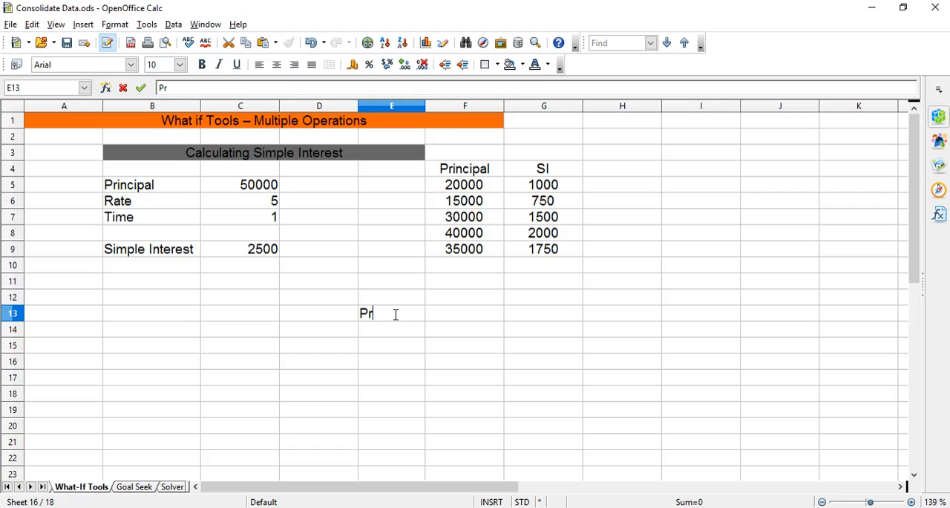
pyautogui.write('incipal')
pyautogui.press('Return')
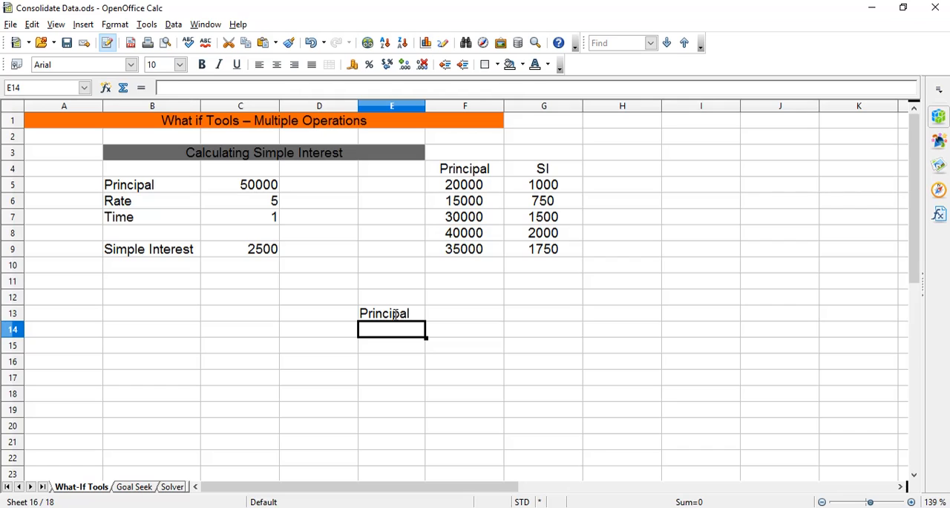
pyautogui.write('SI')
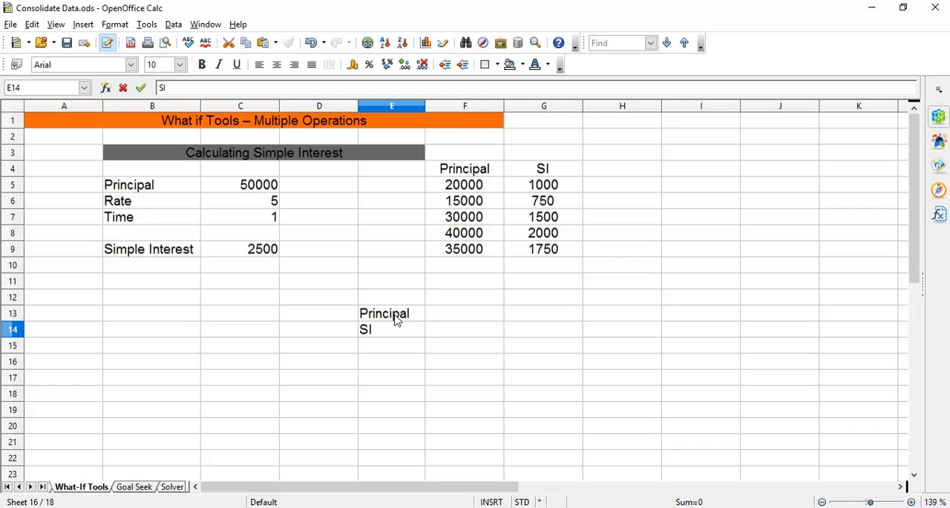
pyautogui.press('Tab')
# Enter the principals 10000, 20000, 40000, 50000 and 35000 across cells F13:J13.
pyautogui.press('Up')
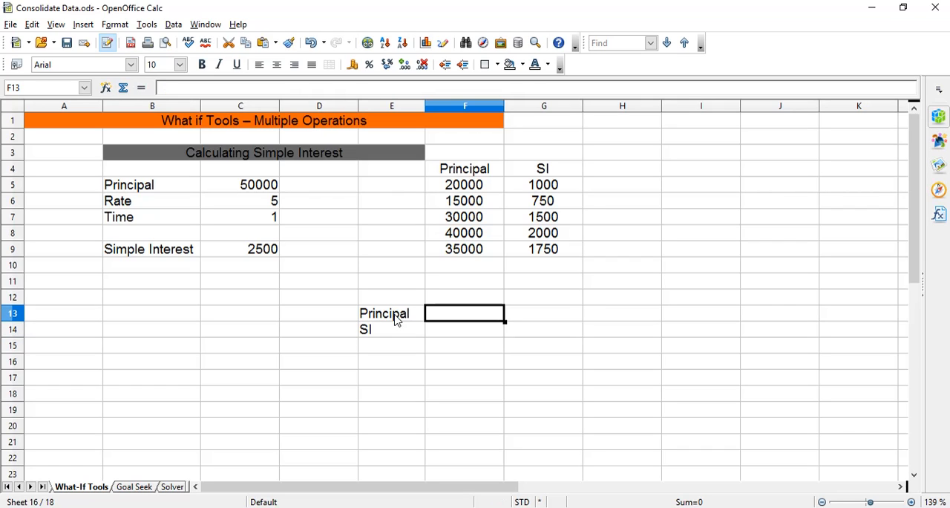
pyautogui.write('10000')
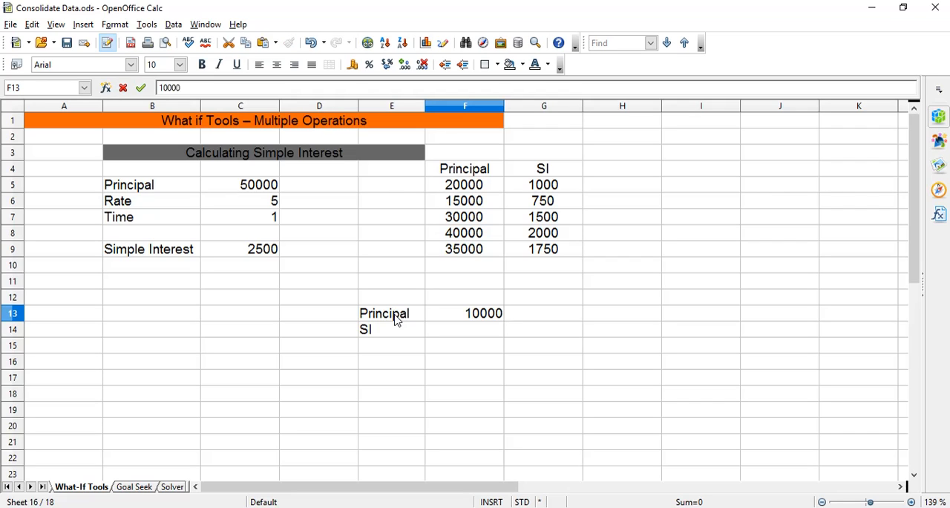
pyautogui.press('Tab')
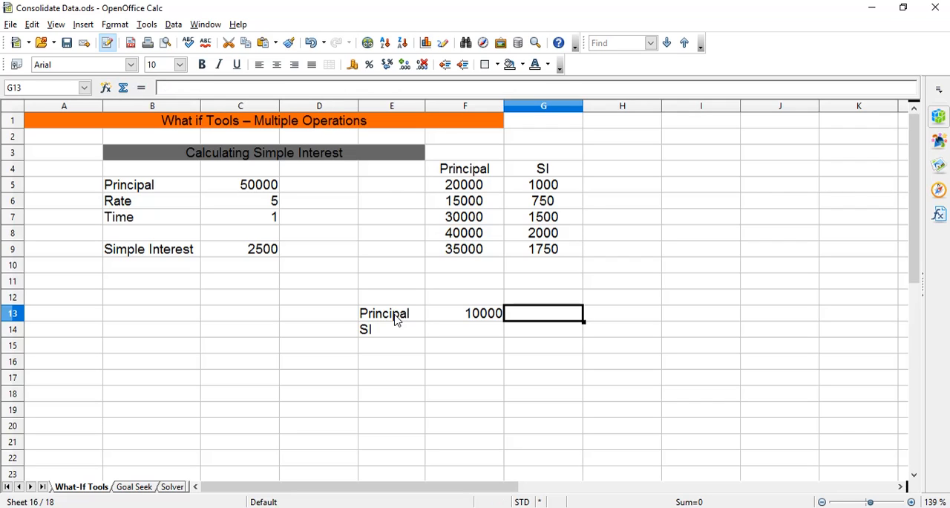
pyautogui.write('20000')
pyautogui.press('Tab')
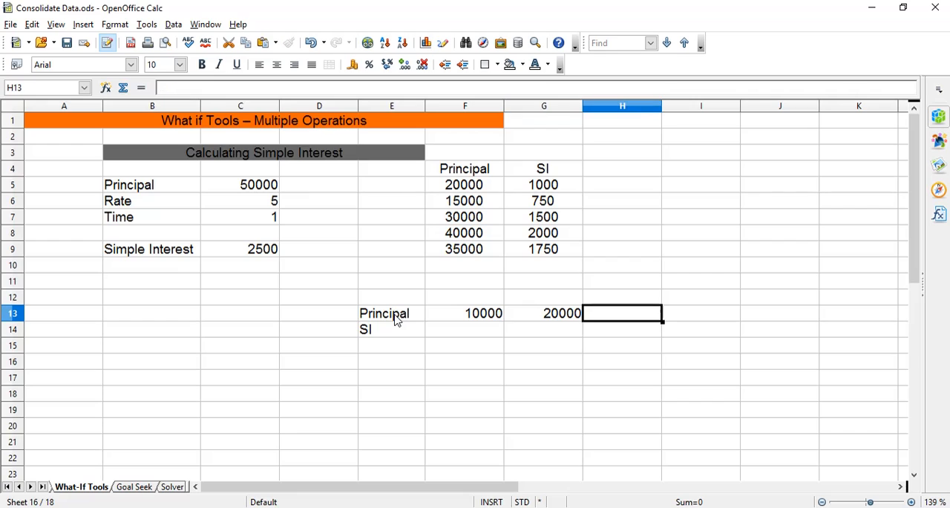
pyautogui.write('0000')
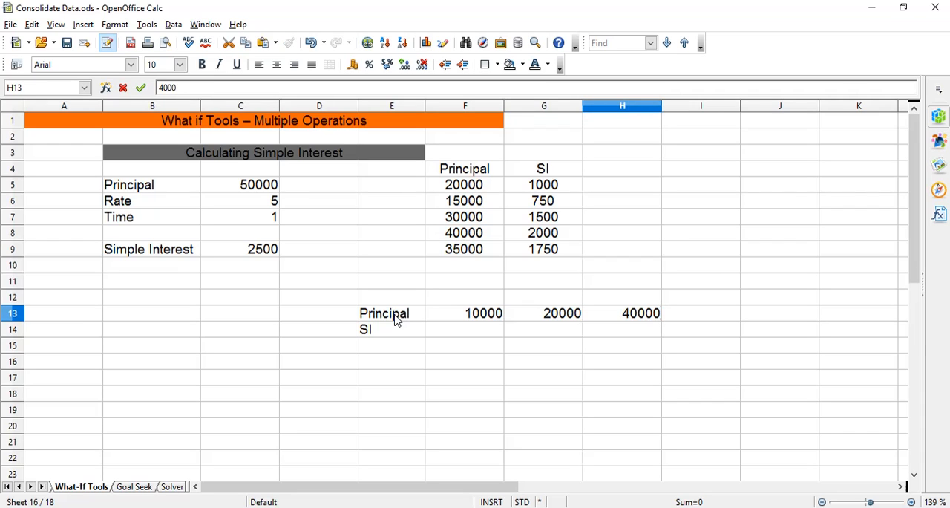
pyautogui.press('Tab')
pyautogui.write('50000')
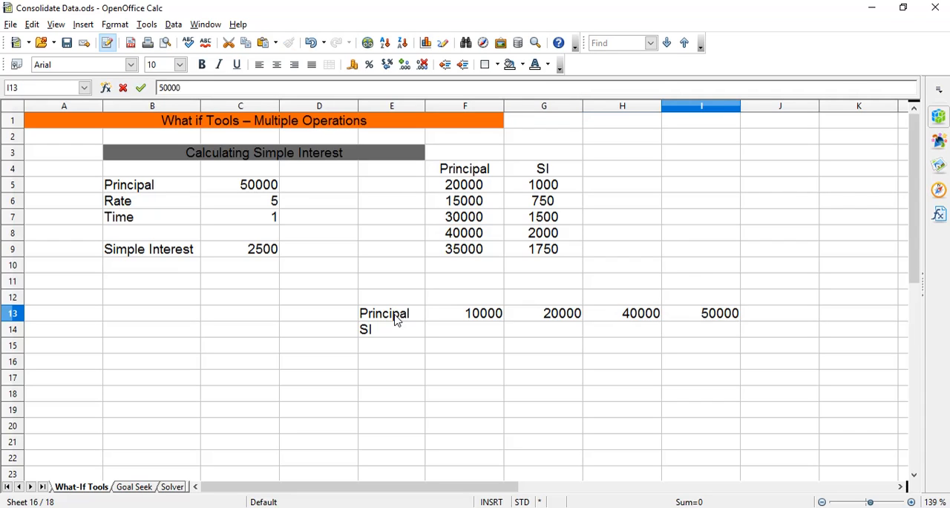
pyautogui.press('Tab')
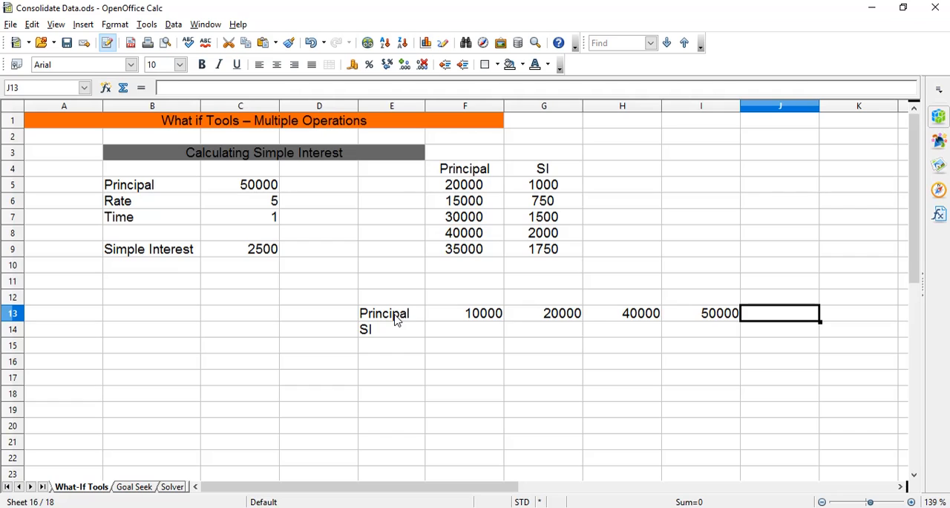
pyautogui.write('3')
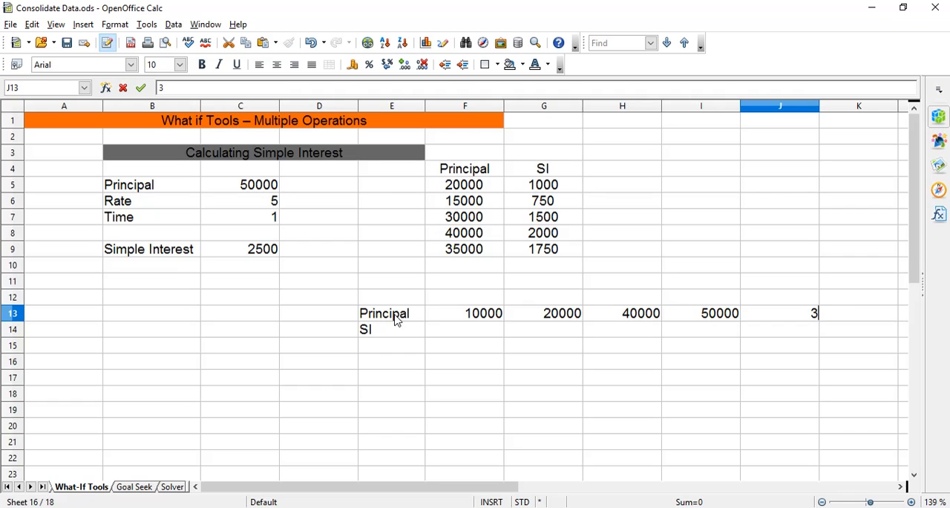
pyautogui.write('5000')
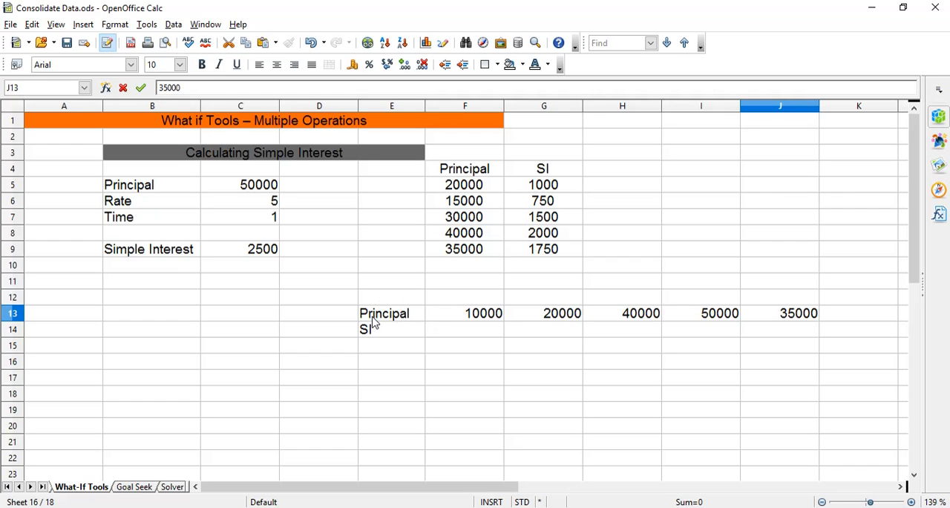
pyautogui.moveTo(499, 316); pyautogui.dragTo(735, 341)
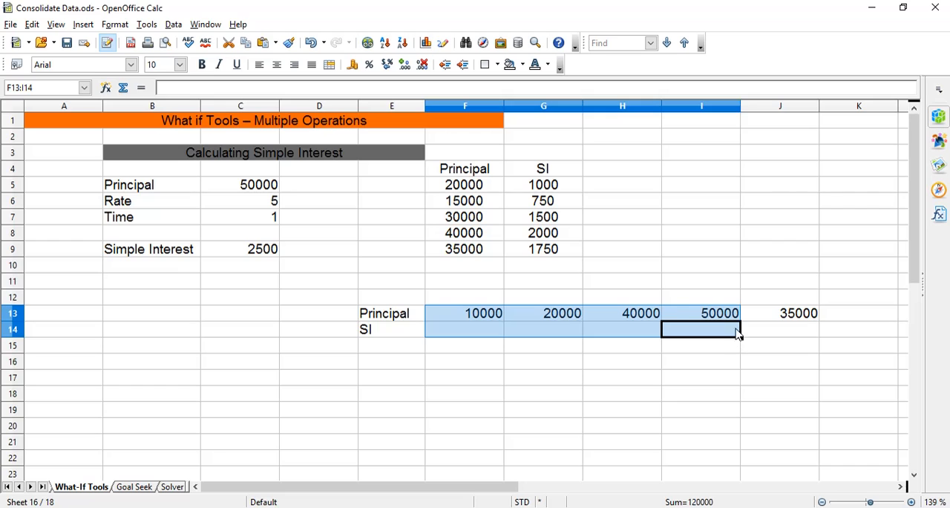
pyautogui.click(468, 320)
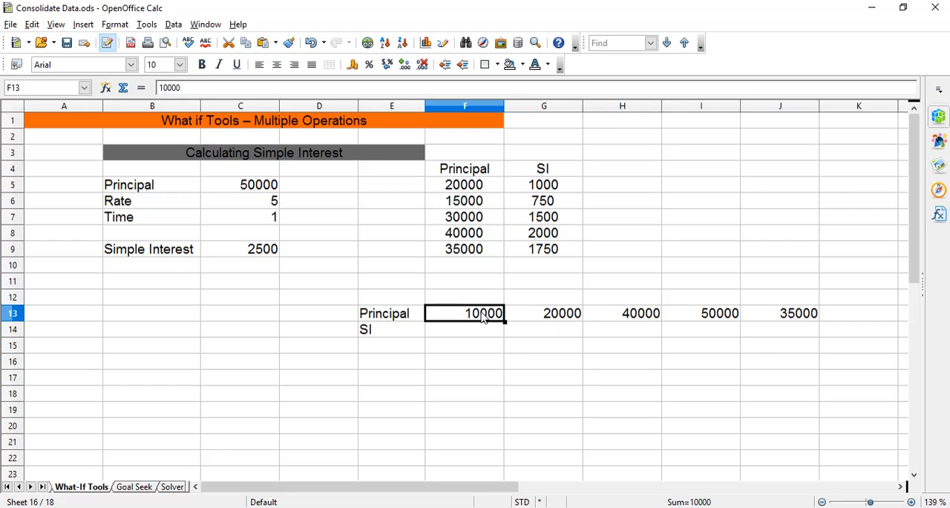
pyautogui.press('F2')
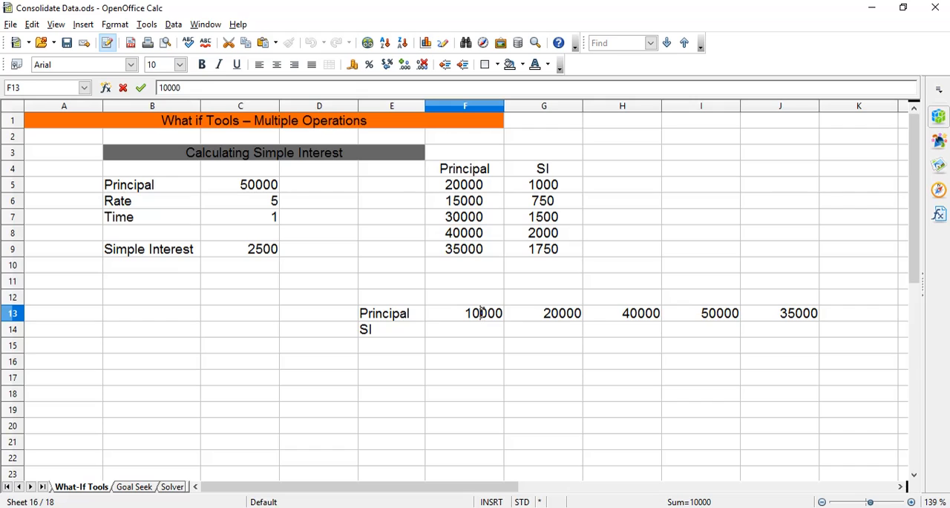
pyautogui.click(481, 333)
pyautogui.click(472, 314)
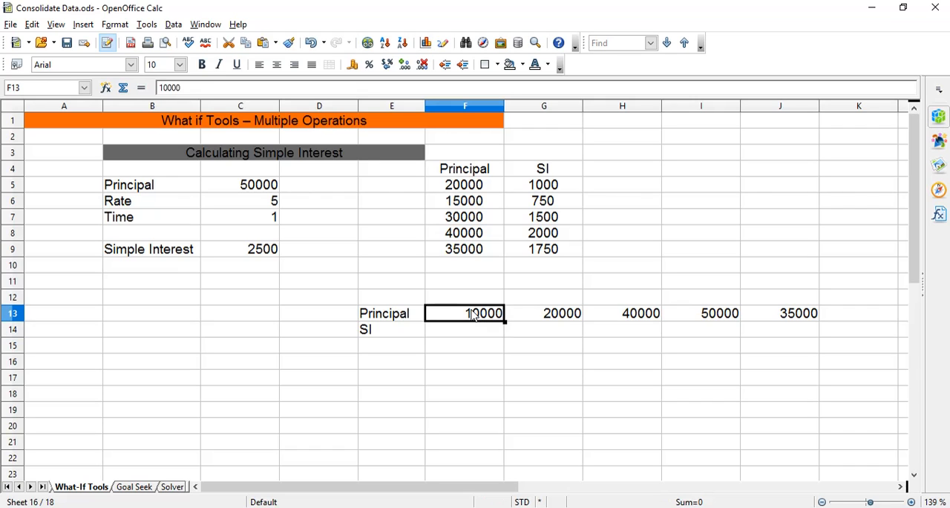
pyautogui.moveTo(472, 315); pyautogui.dragTo(713, 339)
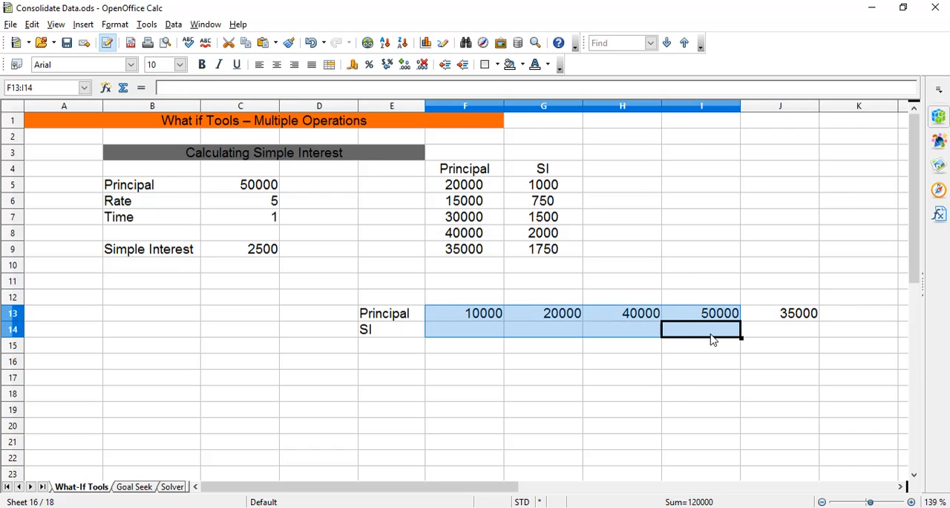
pyautogui.moveTo(478, 312)
pyautogui.mouseDown()
pyautogui.moveTo(515, 324)
pyautogui.moveTo(717, 306)
pyautogui.moveTo(734, 334)
pyautogui.moveTo(486, 325)
pyautogui.moveTo(479, 314)
pyautogui.mouseUp()
pyautogui.click(480, 314)
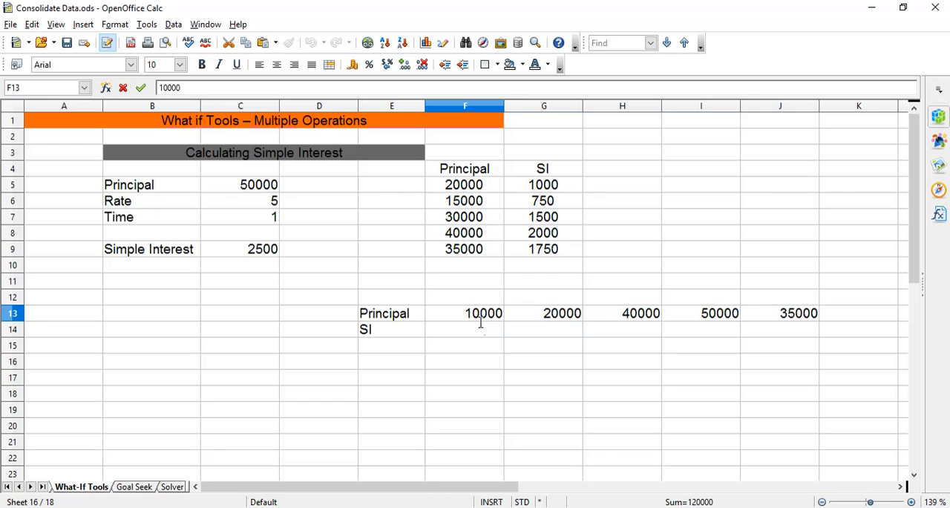
pyautogui.click(483, 329)
pyautogui.click(478, 313)
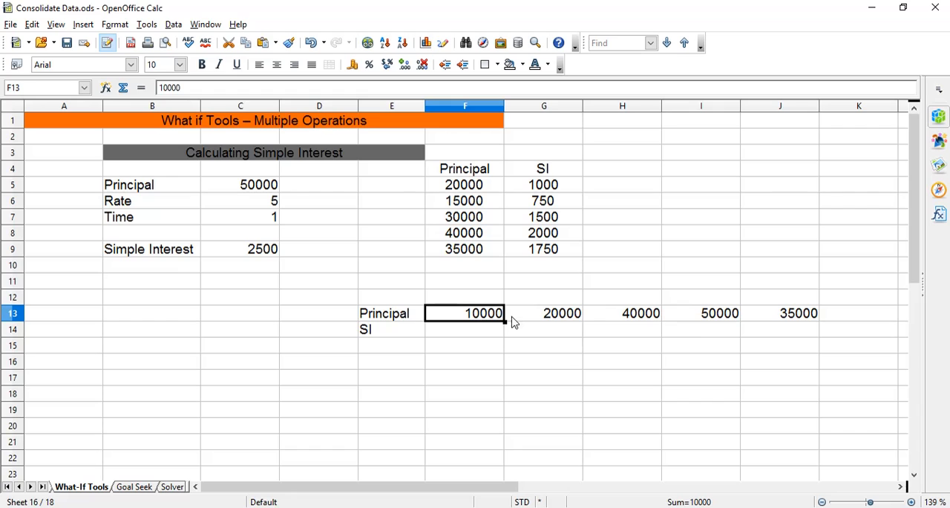
pyautogui.click(484, 331)
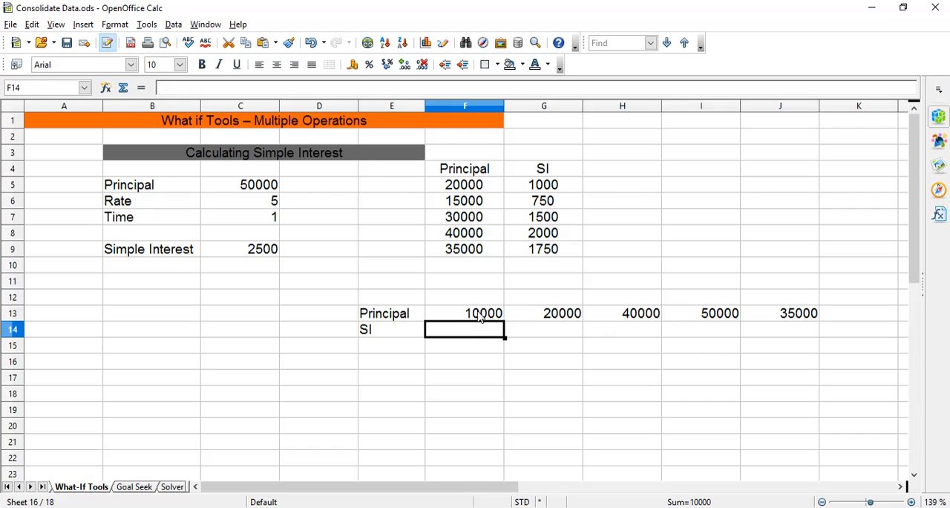
# Calculate the SI row for F13:J14 using Multiple Operations, with $C$9 as the formula and $C$5 as the row input cell.
pyautogui.moveTo(479, 315); pyautogui.dragTo(781, 329)
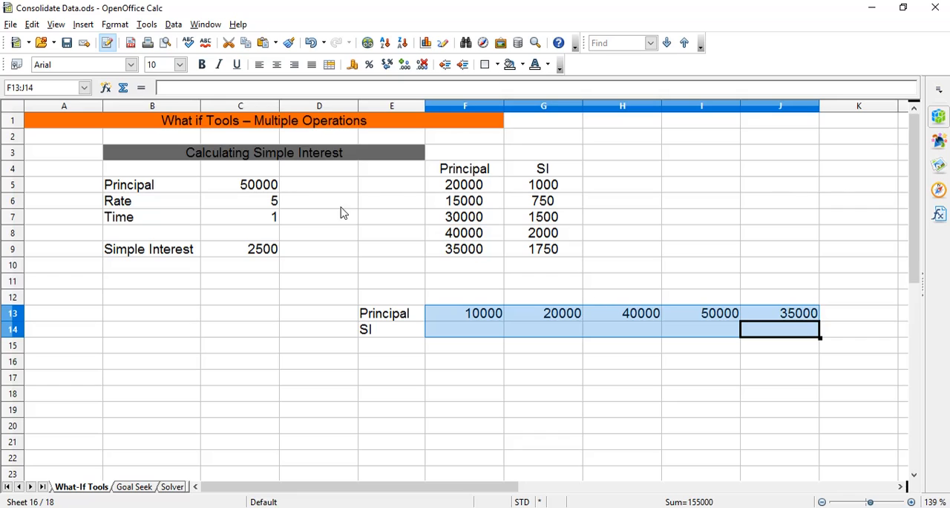
pyautogui.click(174, 24)
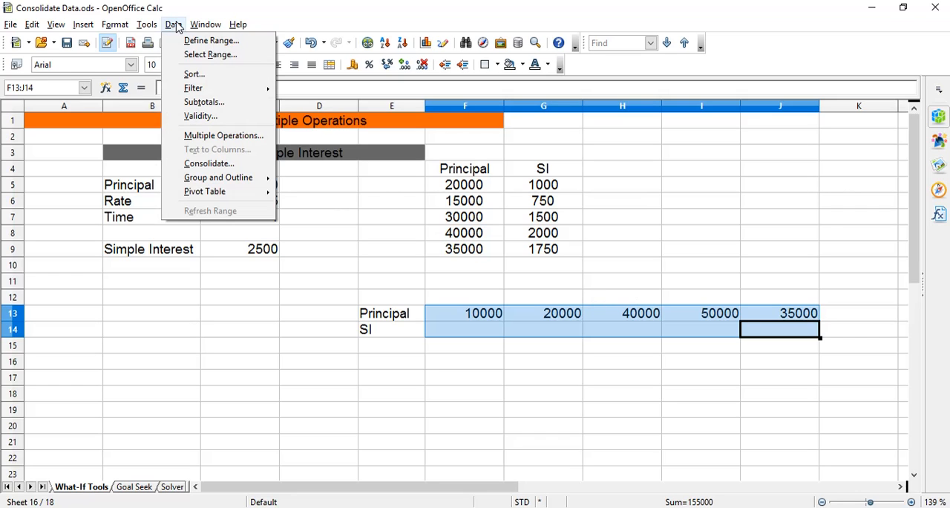
pyautogui.click(191, 134)
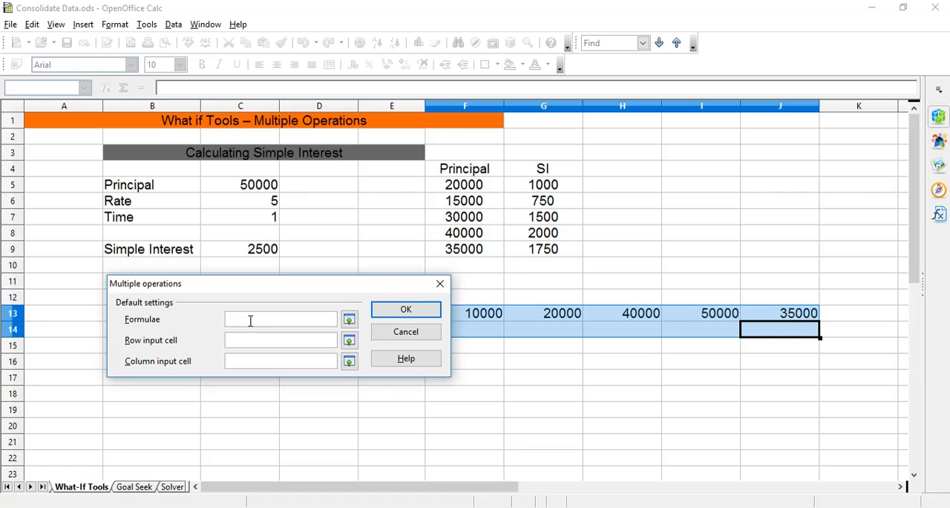
pyautogui.click(245, 254)
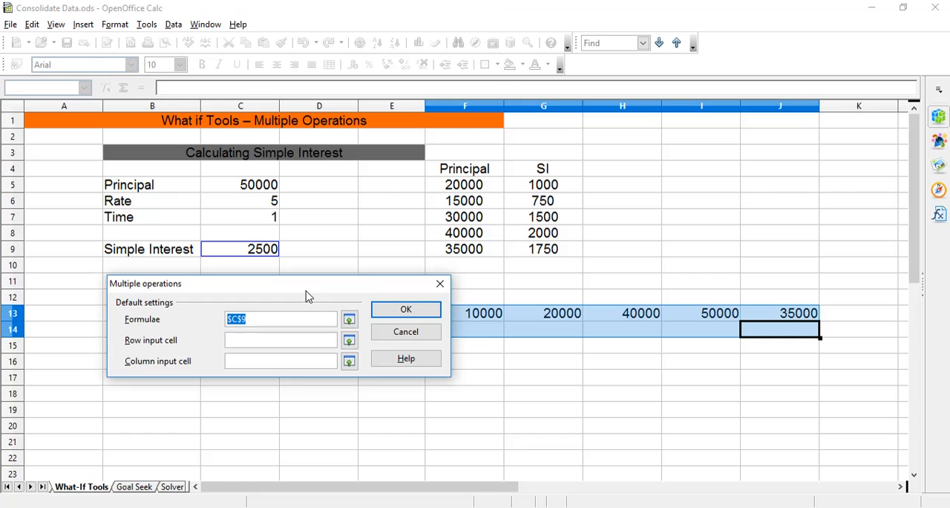
pyautogui.moveTo(305, 283); pyautogui.dragTo(303, 356)
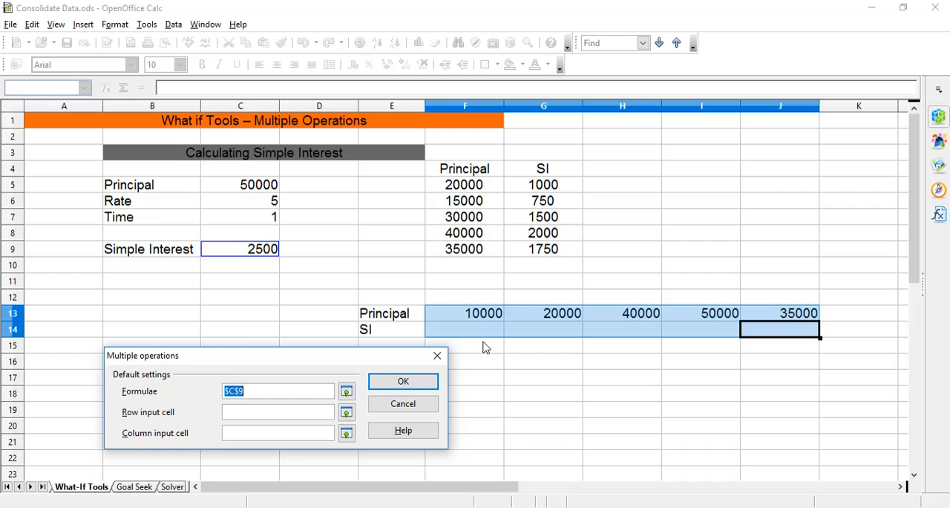
pyautogui.click(270, 415)
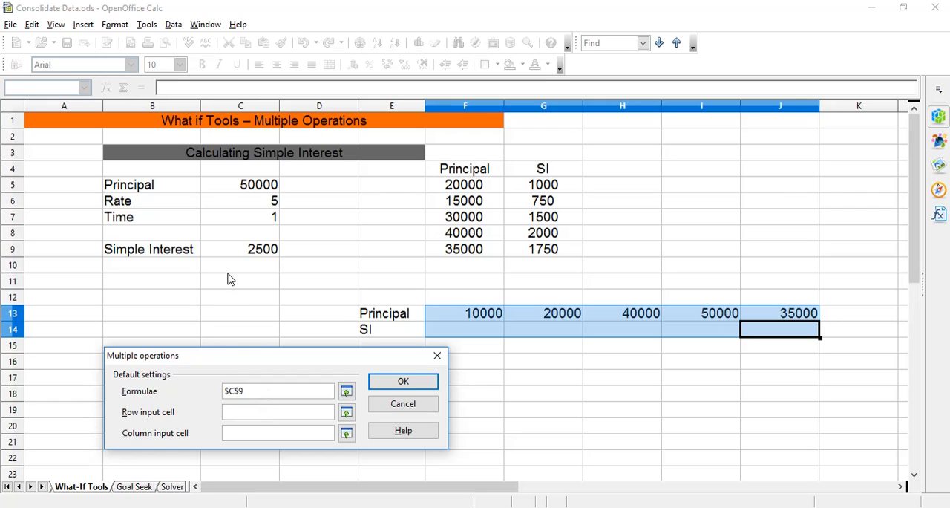
pyautogui.click(252, 188)
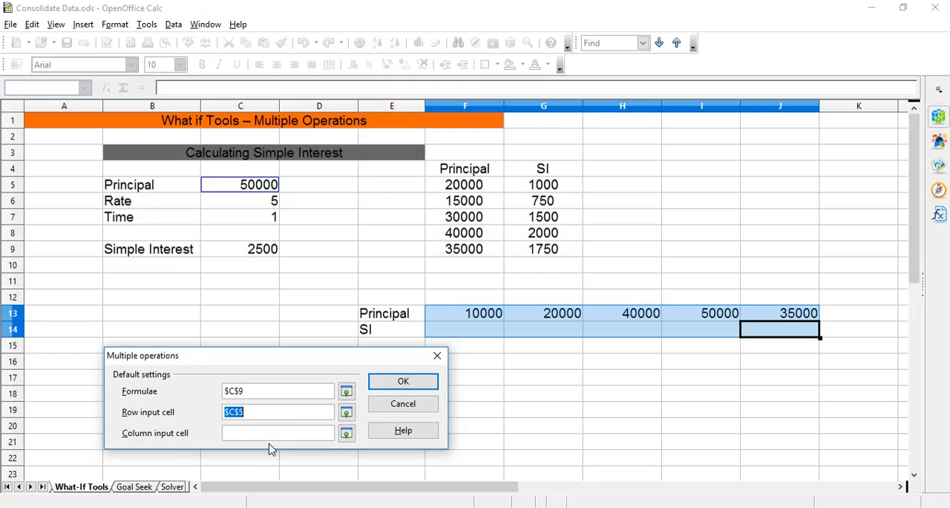
pyautogui.click(393, 384)
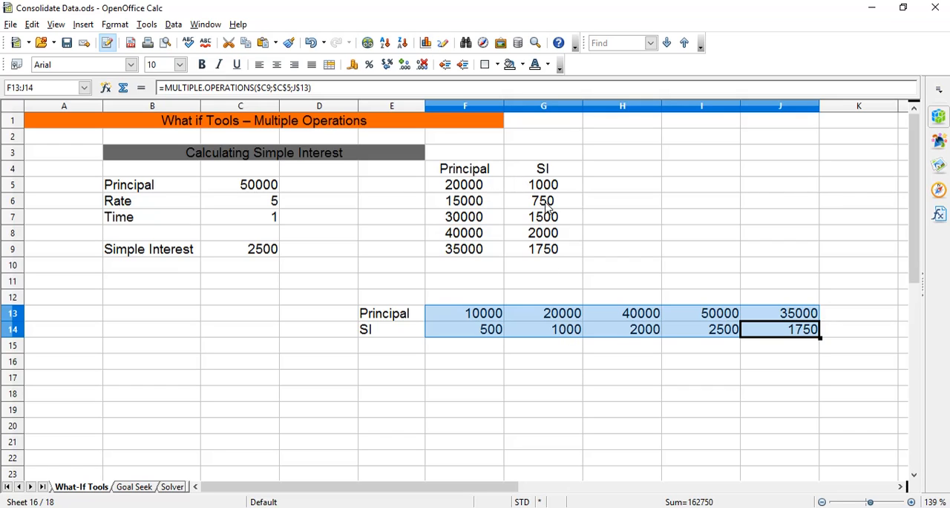
pyautogui.click(619, 343)
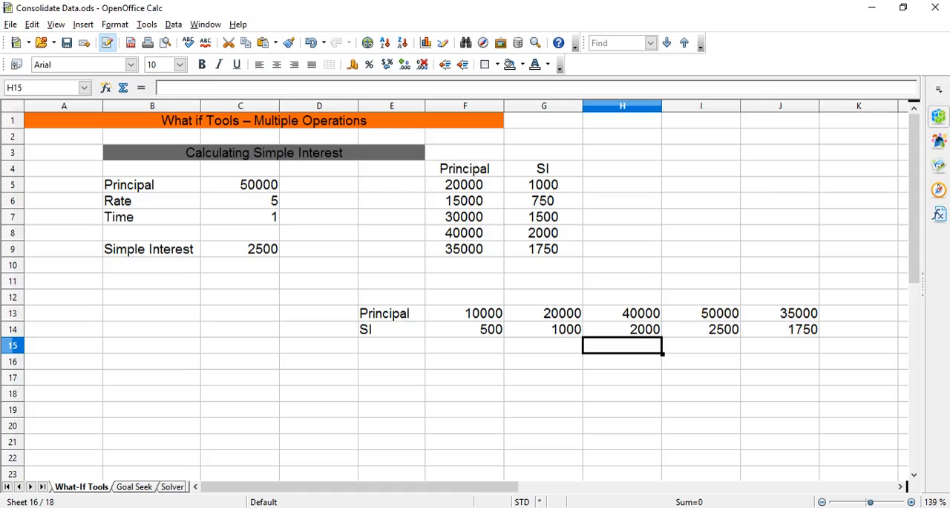
# Switch to UNIT 2 Electronic Spreadsheet NCERT.pdf in Adobe Reader, review the Multiple Operations and Goal Seek sections, and return to OpenOffice Calc.
pyautogui.click(496, 507)
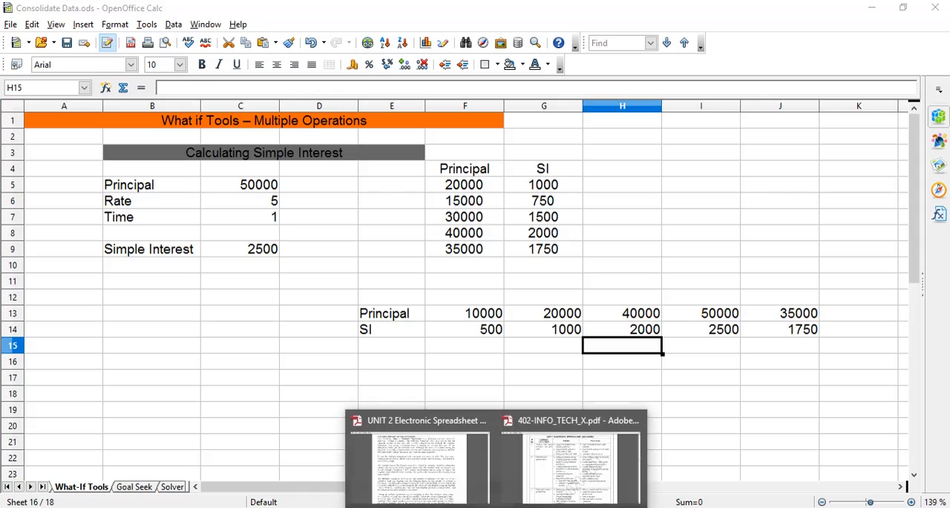
pyautogui.click(475, 466)
pyautogui.scroll(-1, 472, 460)
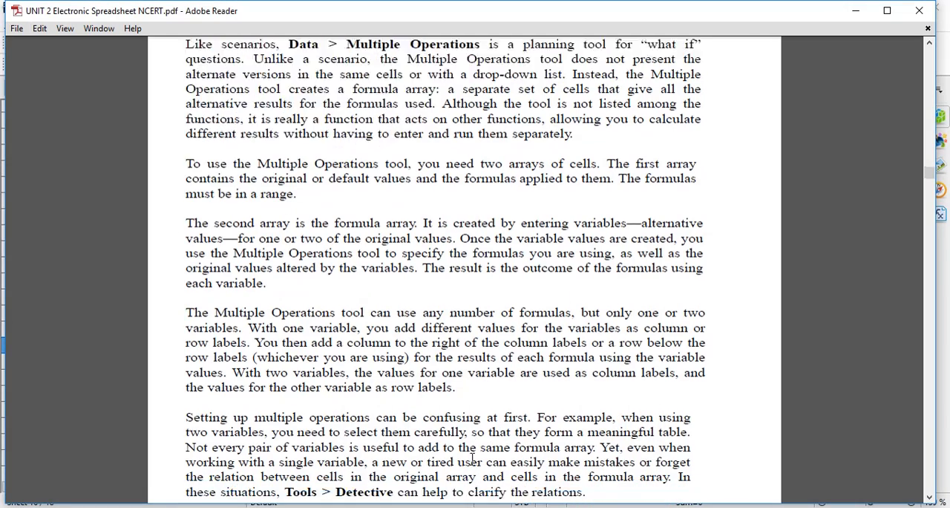
pyautogui.scroll(-20, 472, 460)
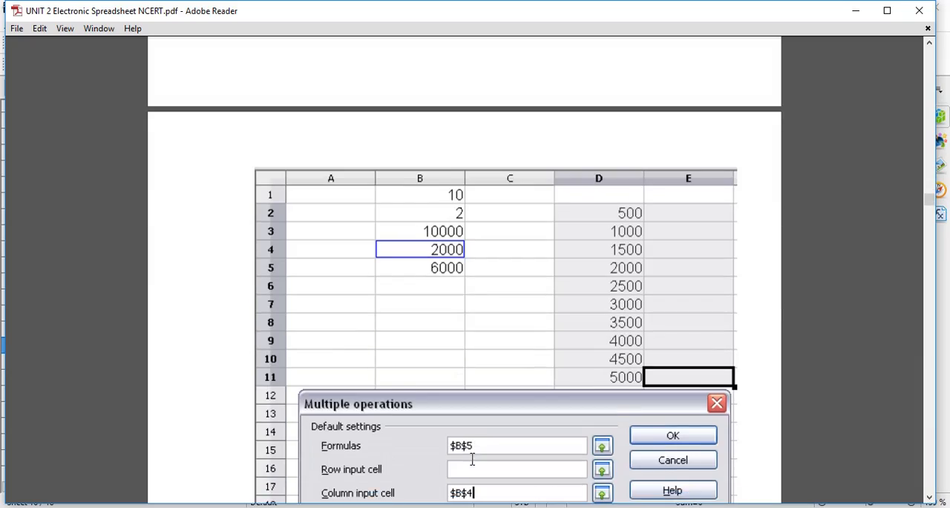
pyautogui.scroll(-20, 472, 460)
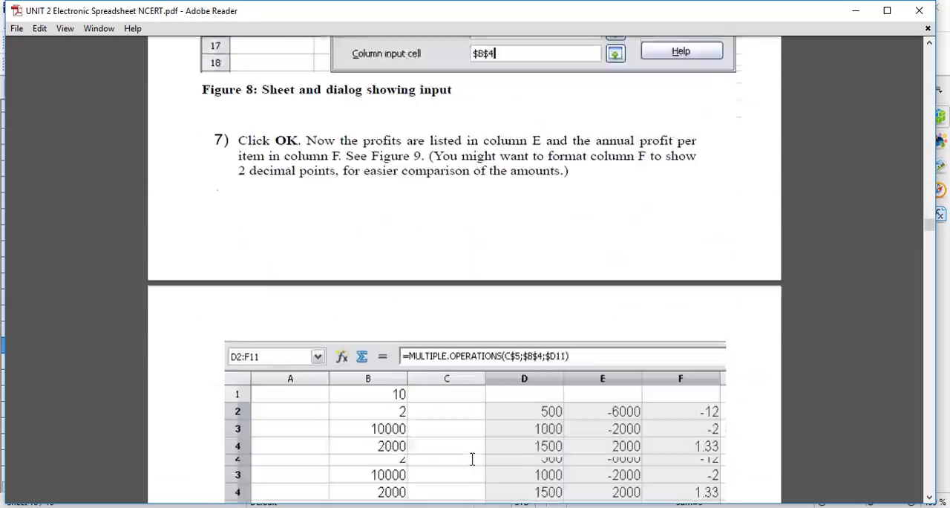
pyautogui.scroll(-20, 473, 459)
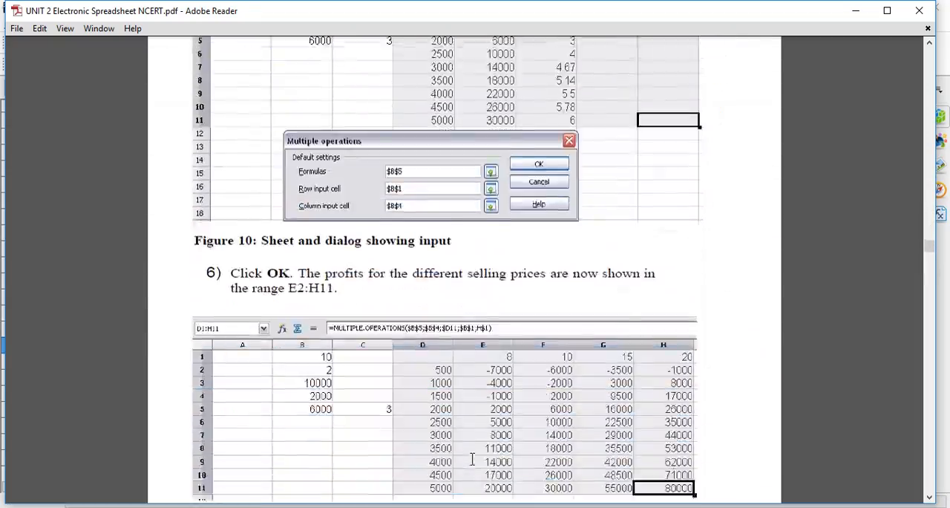
pyautogui.scroll(-20, 472, 460)
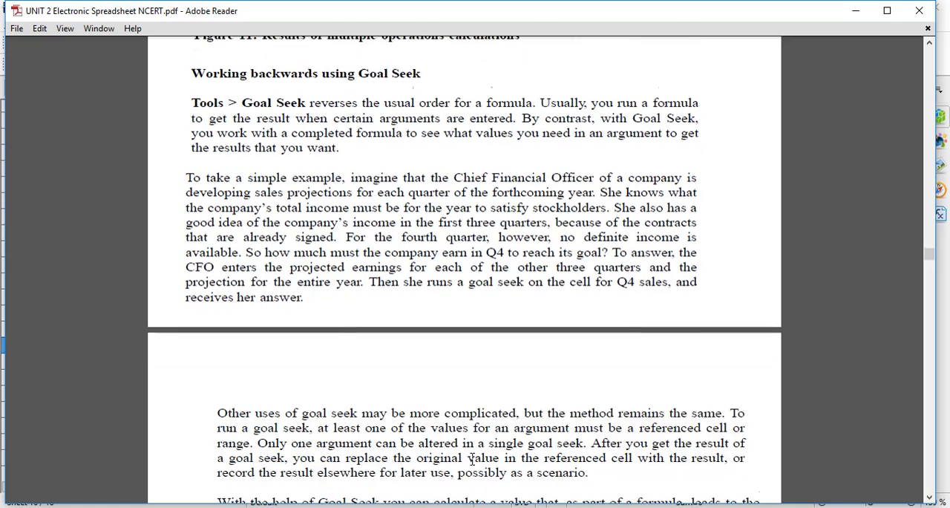
pyautogui.scroll(-2, 472, 460)
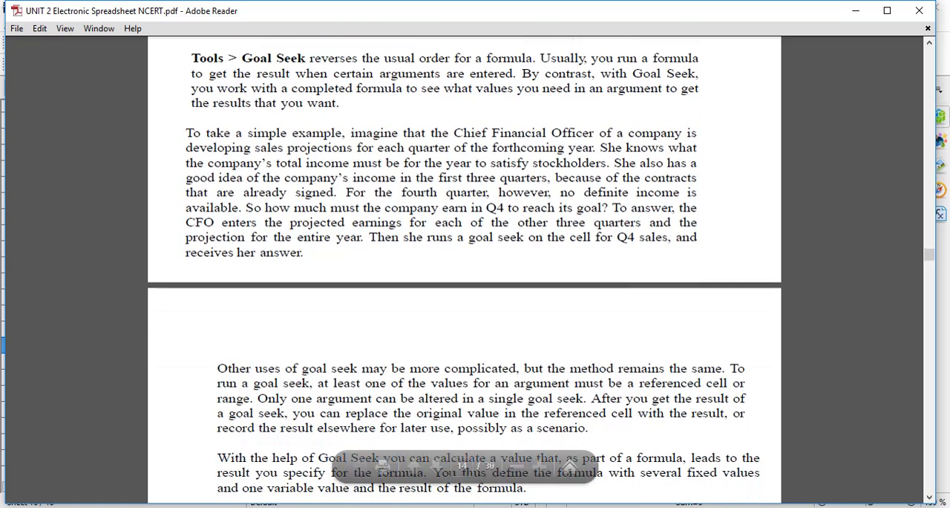
pyautogui.moveTo(496, 506)
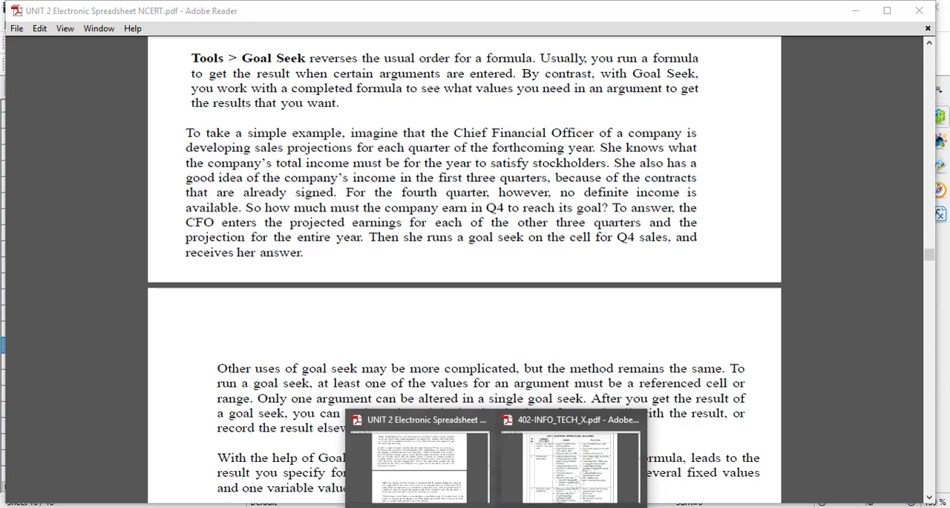
pyautogui.moveTo(572, 507)
pyautogui.click(535, 475)
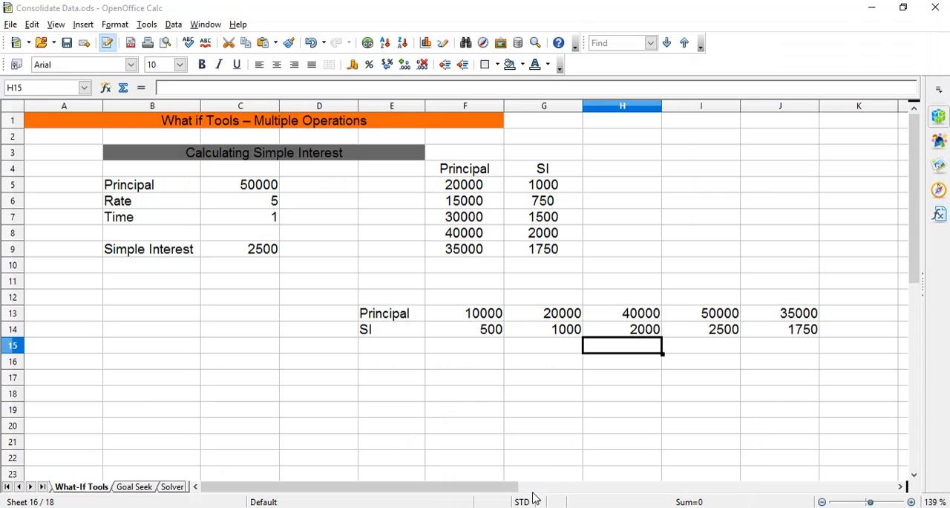
# Go to the Goal Seek sheet and inspect the Simple Interest formula in C9.
pyautogui.click(129, 488)
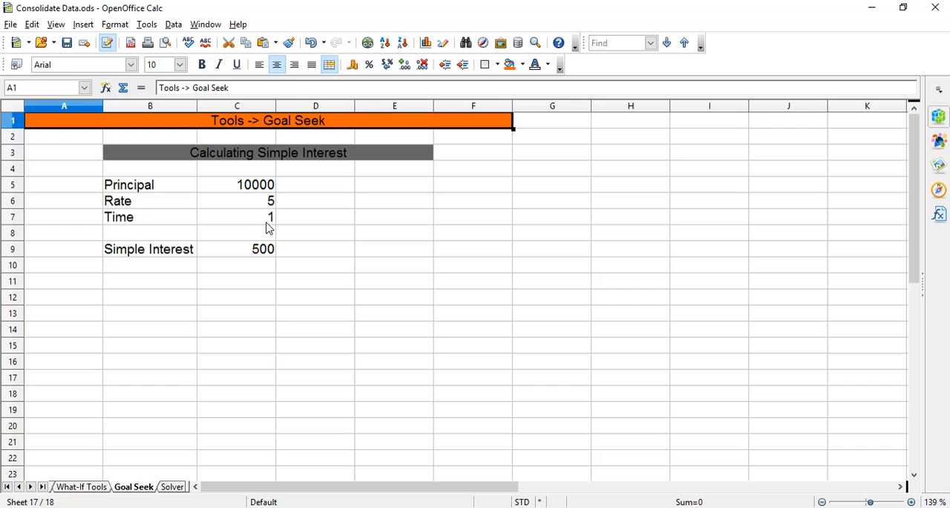
pyautogui.click(273, 252)
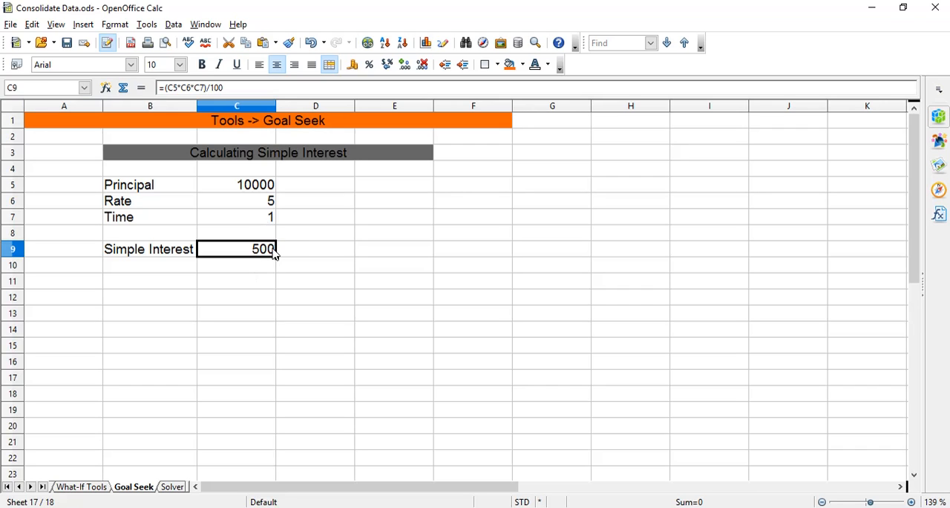
pyautogui.doubleClick(273, 253)
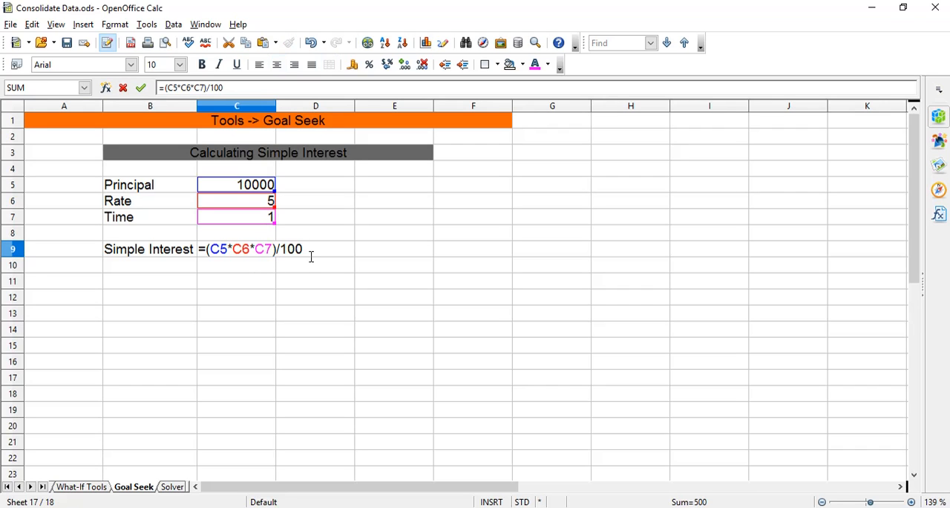
pyautogui.press('Return')
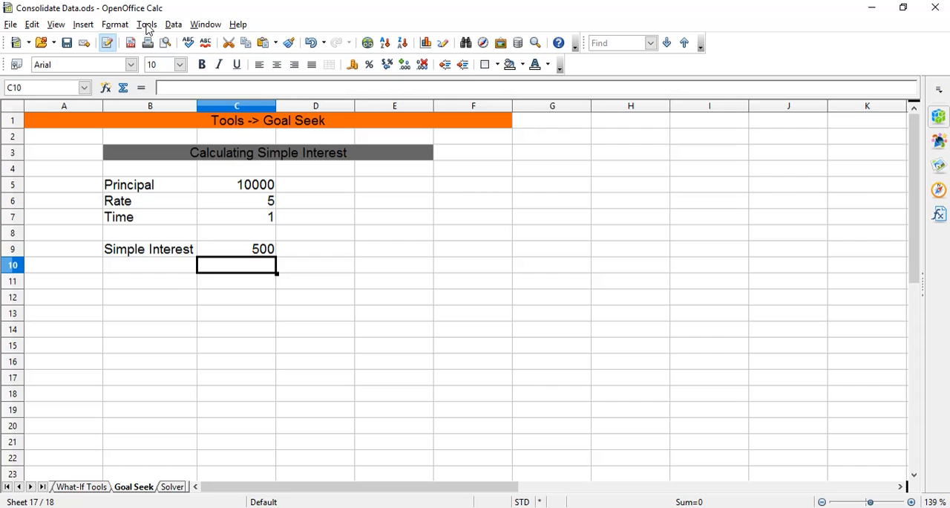
# Run Goal Seek on formula cell $C$9 with target value 1000 and variable cell $C$5, and insert the result as the principal.
pyautogui.click(147, 25)
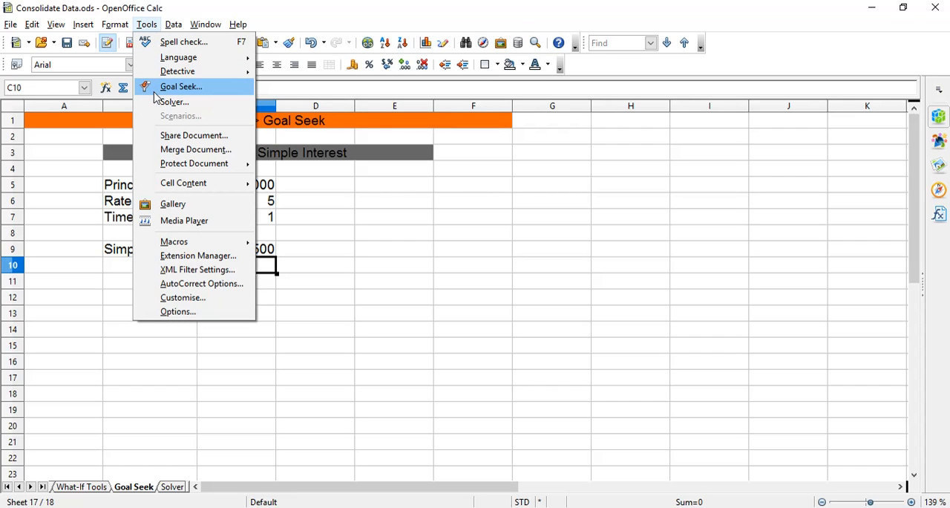
pyautogui.click(178, 88)
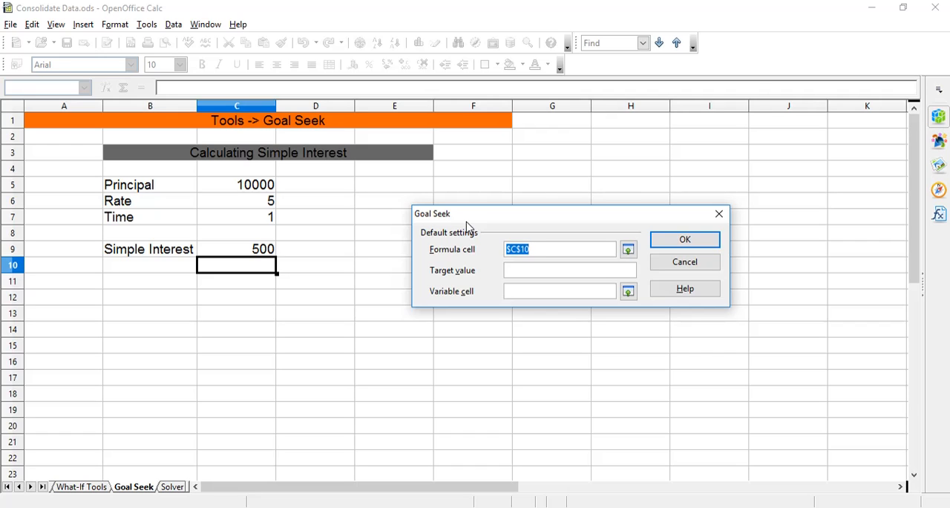
pyautogui.click(253, 255)
pyautogui.click(530, 269)
pyautogui.write('1000')
pyautogui.click(270, 187)
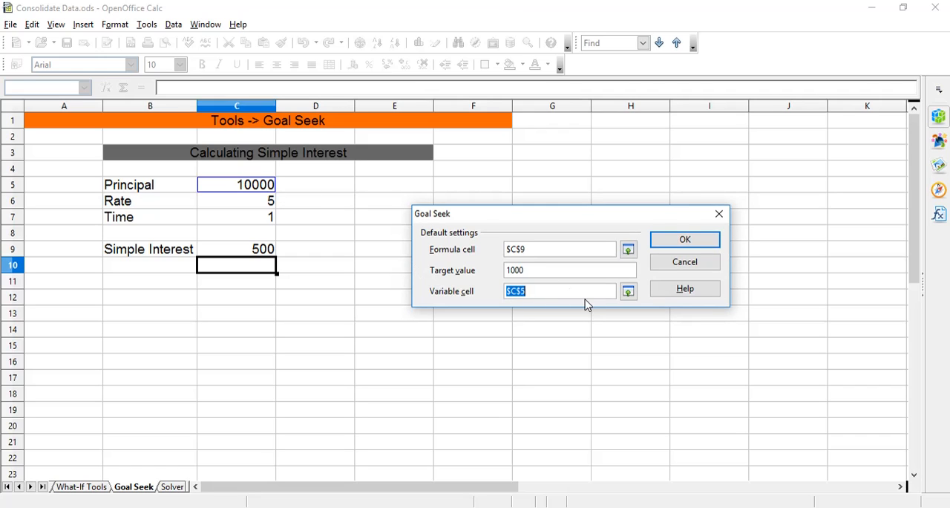
pyautogui.click(681, 241)
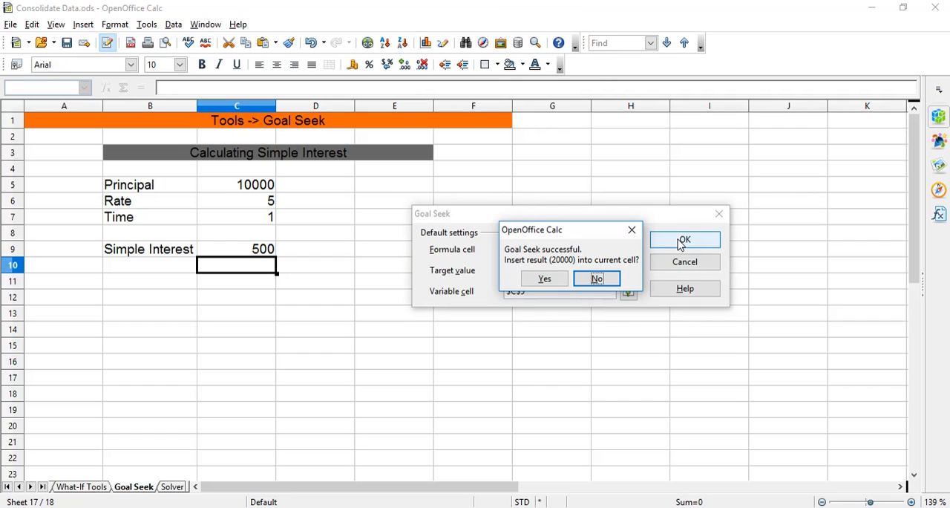
pyautogui.click(544, 281)
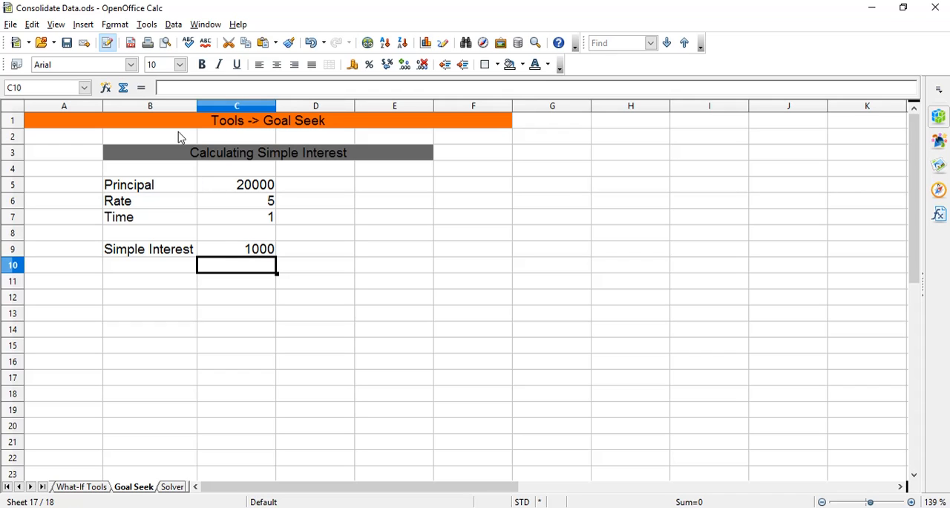
# Run Goal Seek on formula cell $C$9 with target value 2000 and variable cell $C$6, and insert the result as the rate.
pyautogui.click(146, 24)
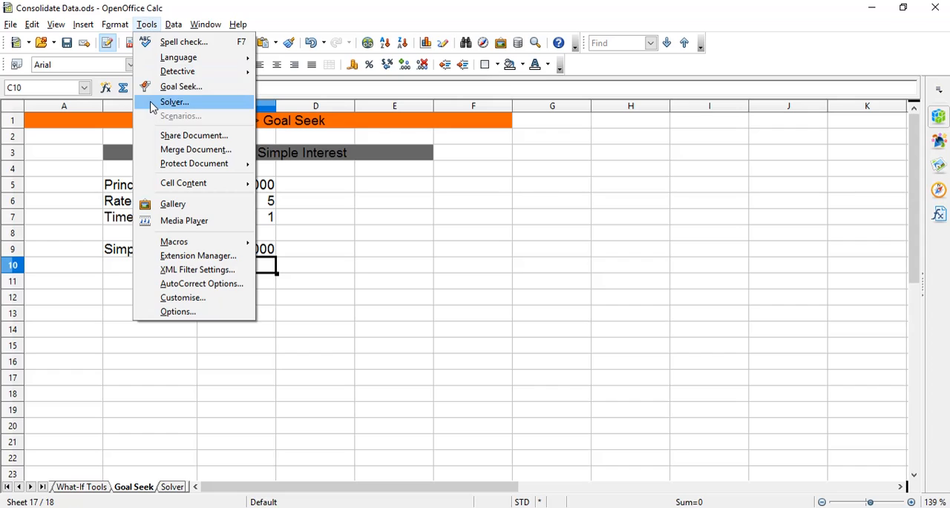
pyautogui.click(186, 88)
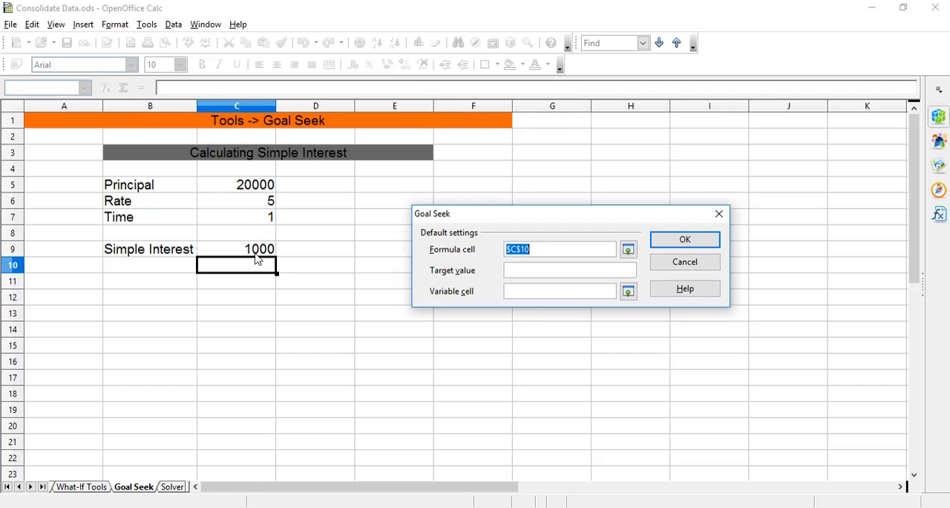
pyautogui.click(257, 253)
pyautogui.click(511, 271)
pyautogui.write('2000')
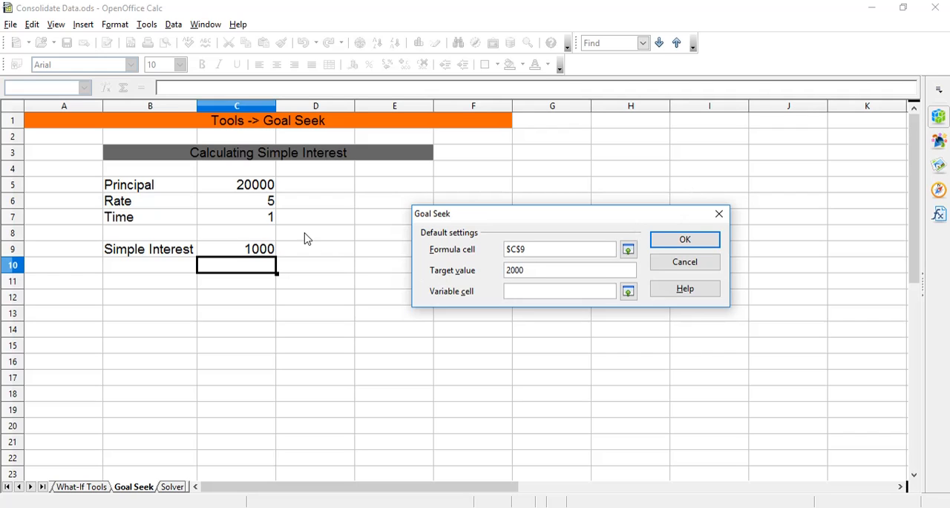
pyautogui.click(528, 291)
pyautogui.click(266, 203)
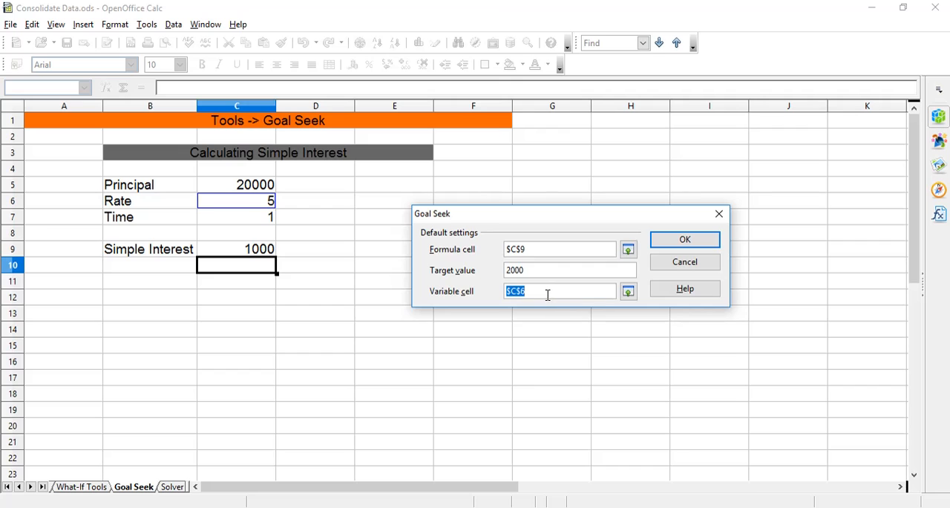
pyautogui.click(706, 238)
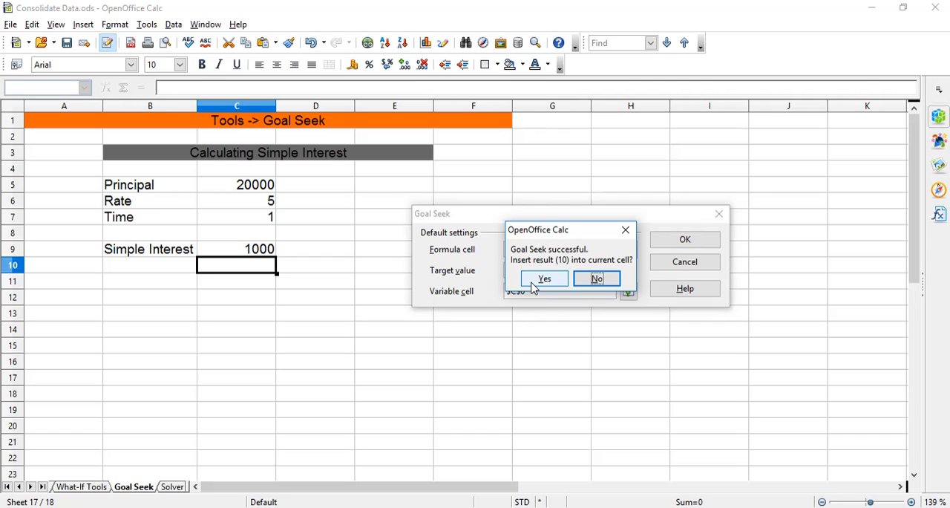
pyautogui.click(562, 279)
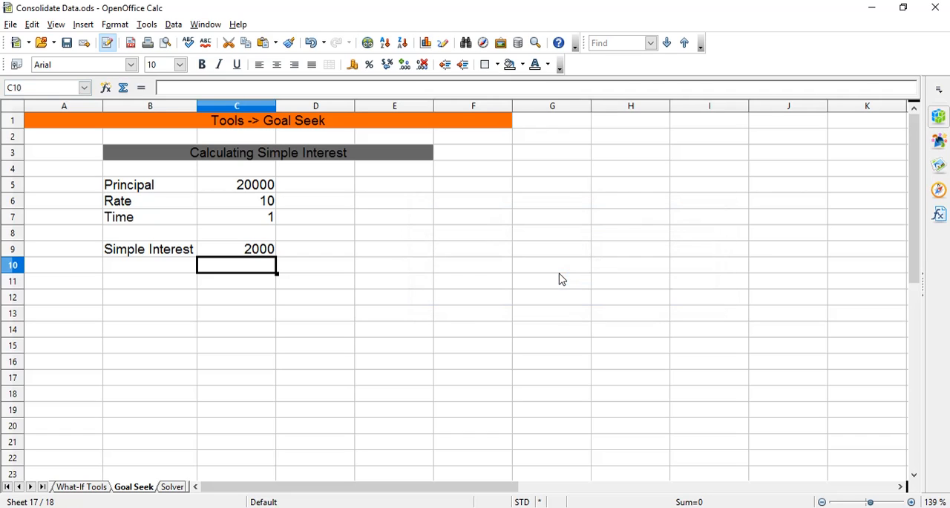
# Switch to UNIT 2 Electronic Spreadsheet NCERT.pdf in Adobe Reader, review the Using the Solver section, and return to Consolidate Data.ods in OpenOffice Calc.
pyautogui.click(264, 252)
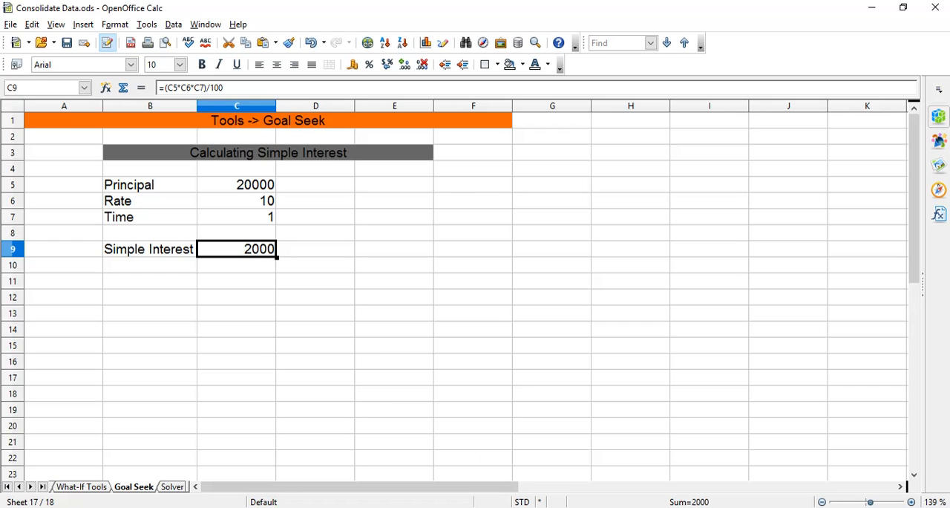
pyautogui.click(601, 507)
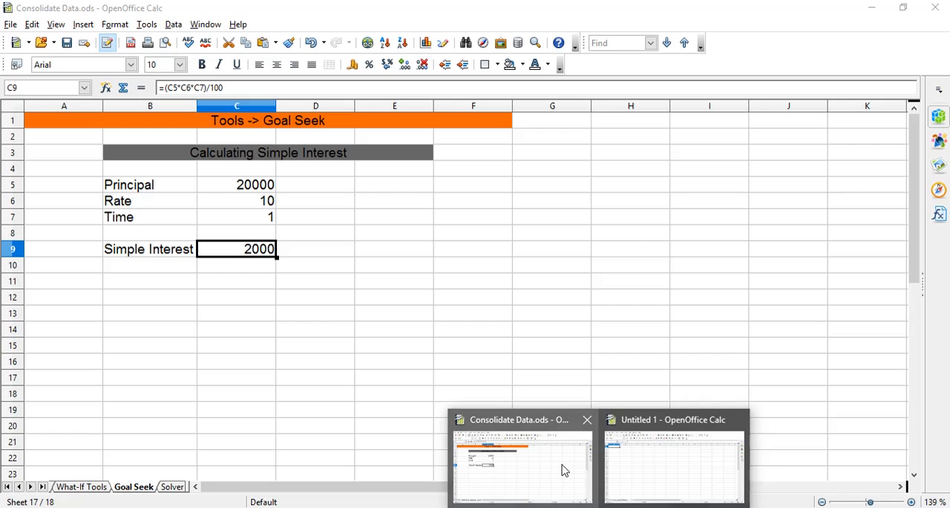
pyautogui.click(565, 470)
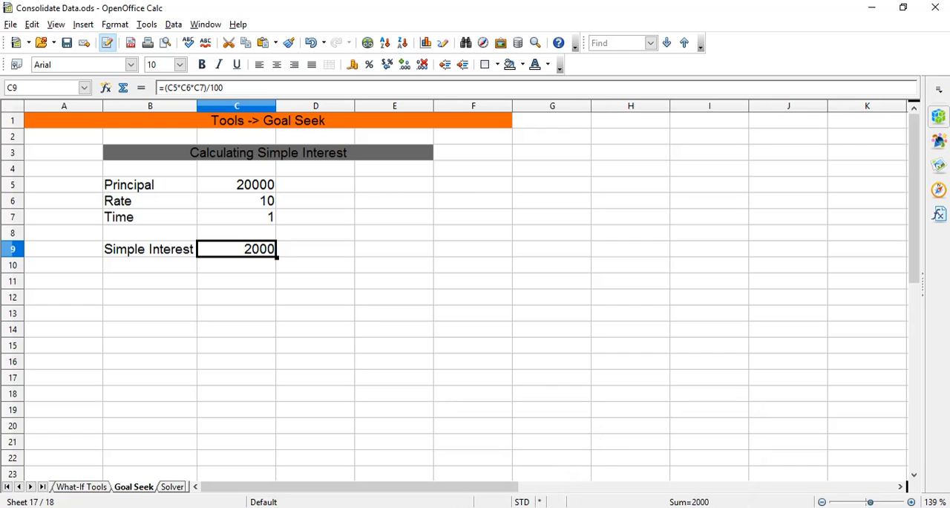
pyautogui.click(495, 507)
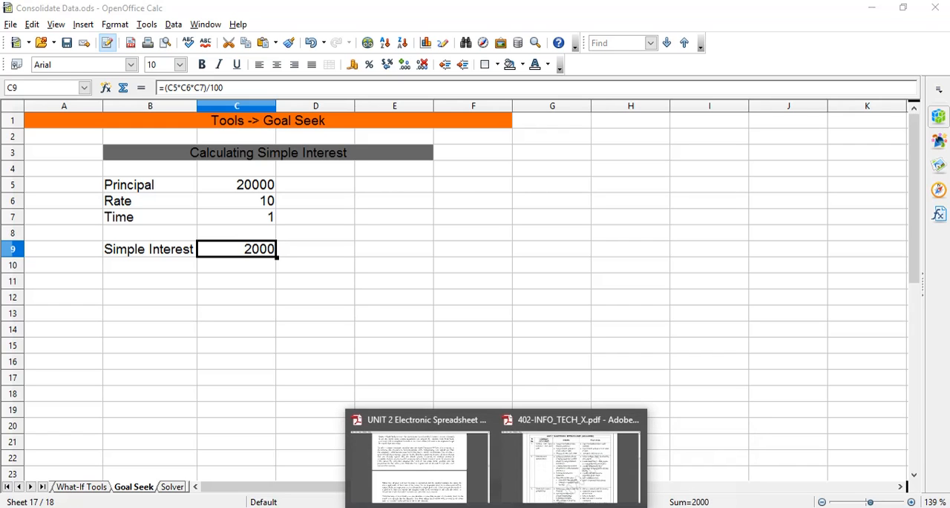
pyautogui.click(475, 483)
pyautogui.scroll(-5, 474, 478)
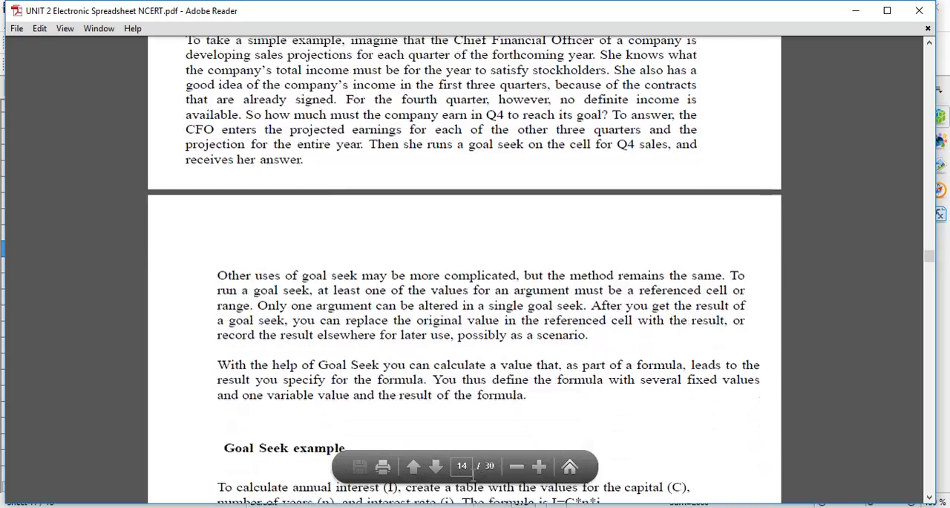
pyautogui.scroll(-20, 473, 476)
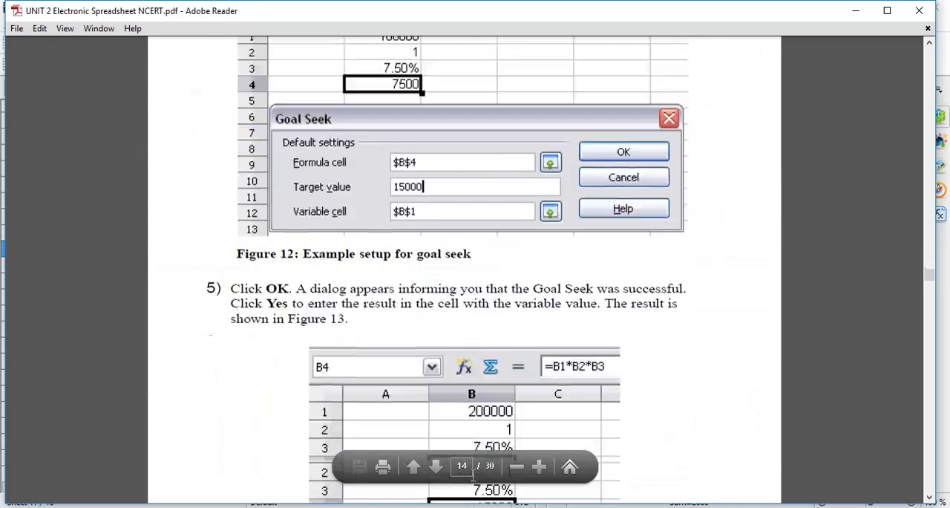
pyautogui.scroll(-20, 473, 476)
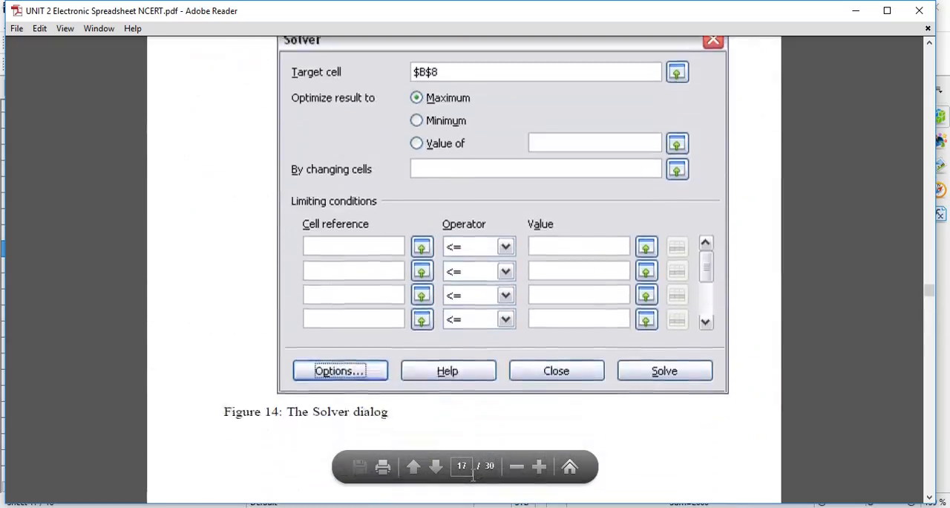
pyautogui.scroll(-20, 473, 475)
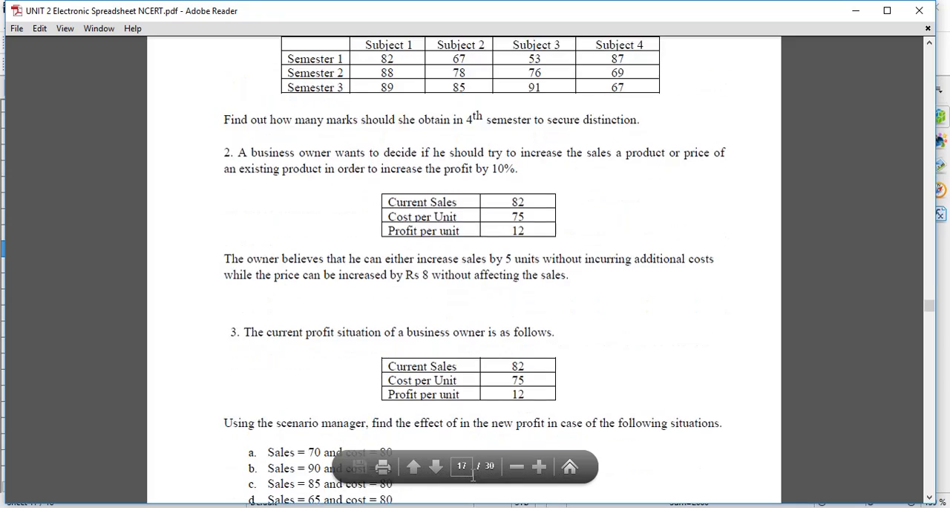
pyautogui.scroll(-10, 472, 475)
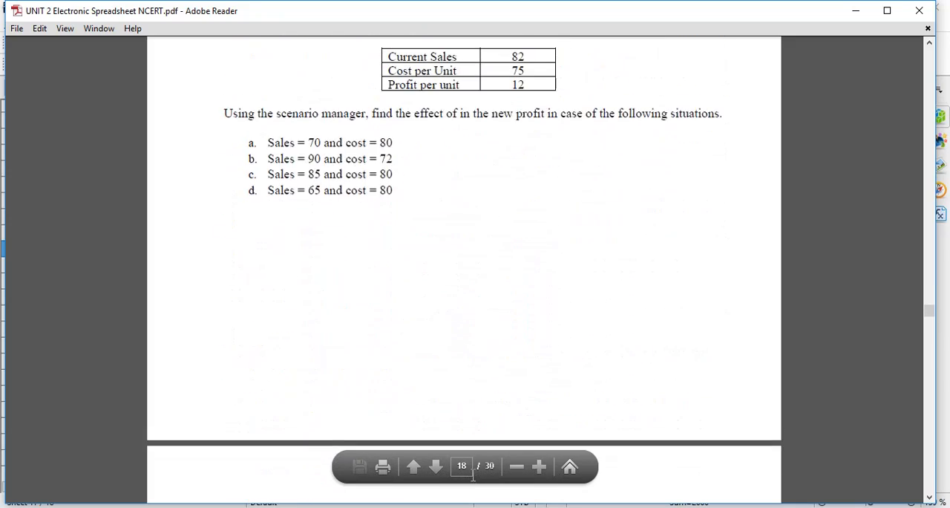
pyautogui.scroll(20, 473, 476)
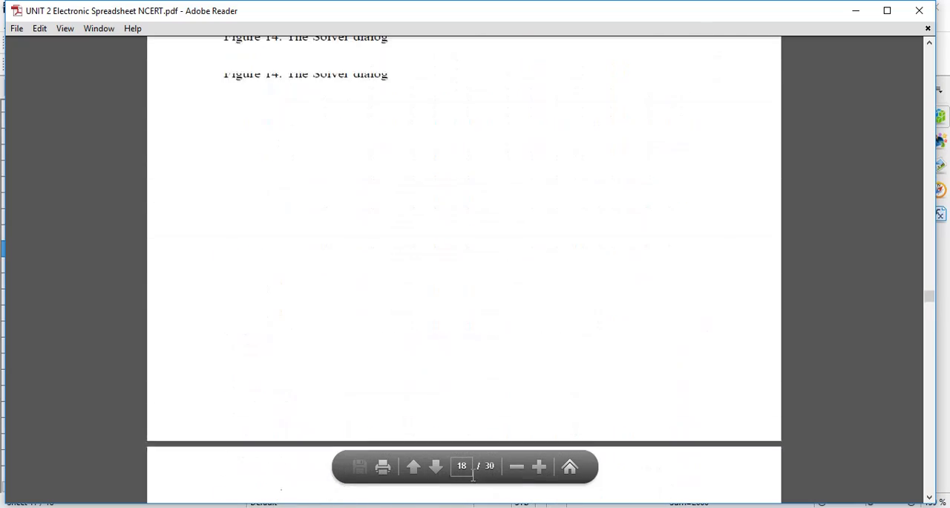
pyautogui.scroll(20, 473, 475)
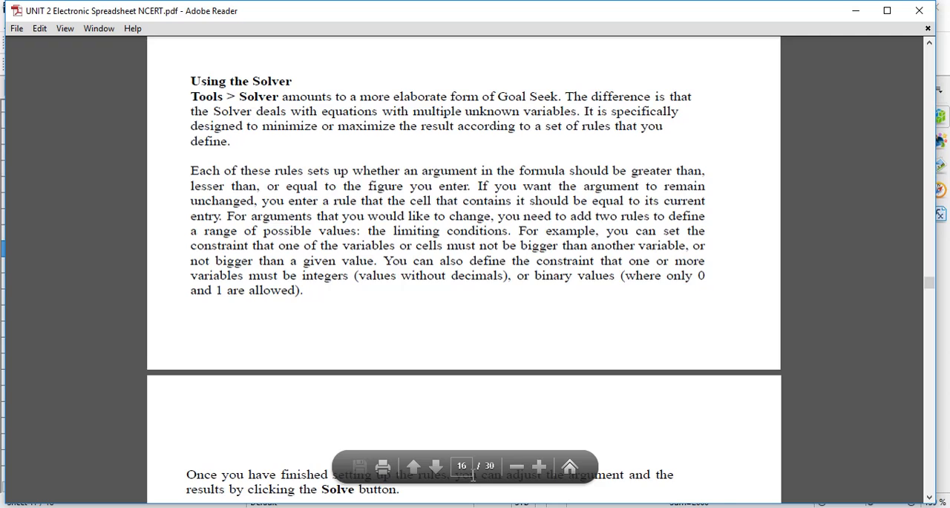
pyautogui.scroll(-1, 473, 475)
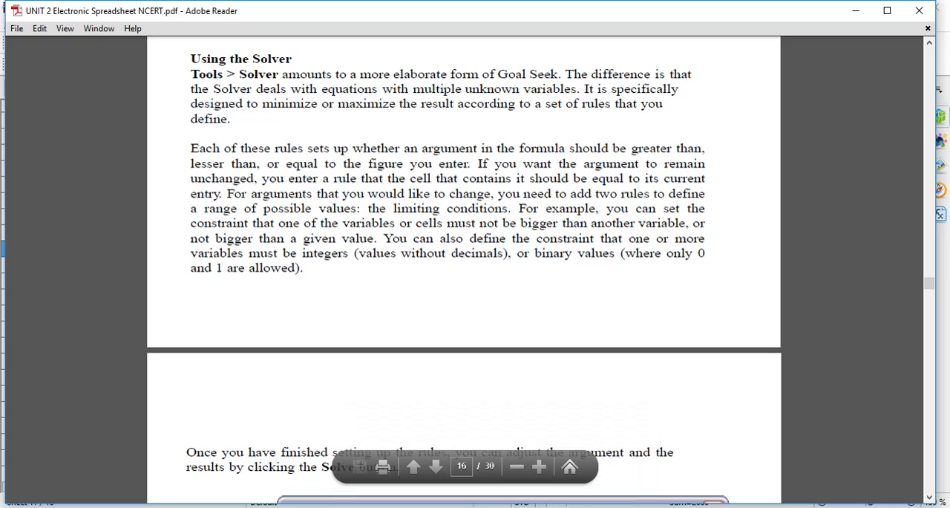
pyautogui.moveTo(558, 505)
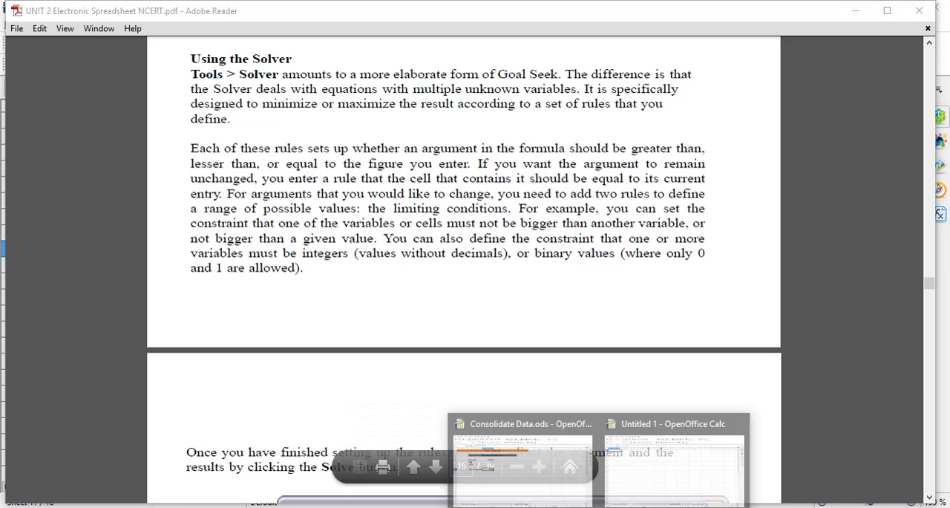
pyautogui.click(557, 488)
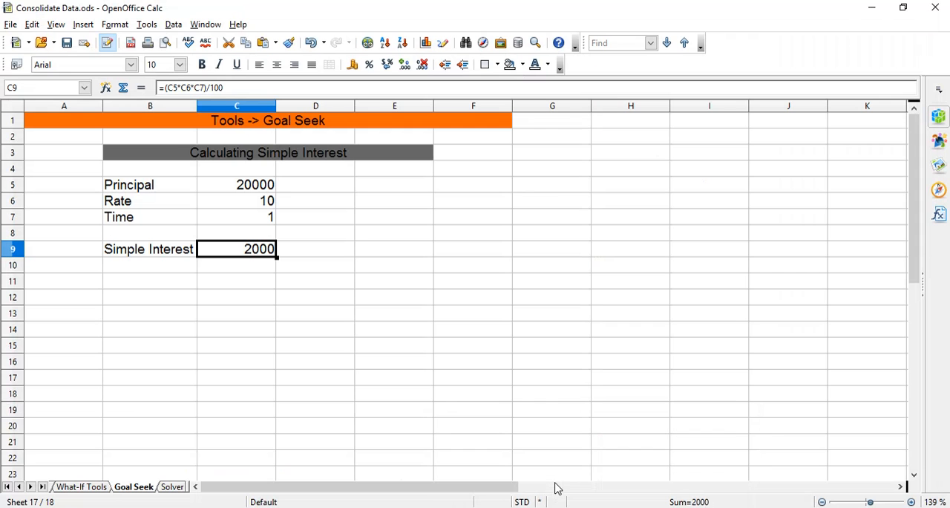
# Go to the Solver sheet and look at the Goal Seek settings without running Goal Seek.
pyautogui.click(175, 488)
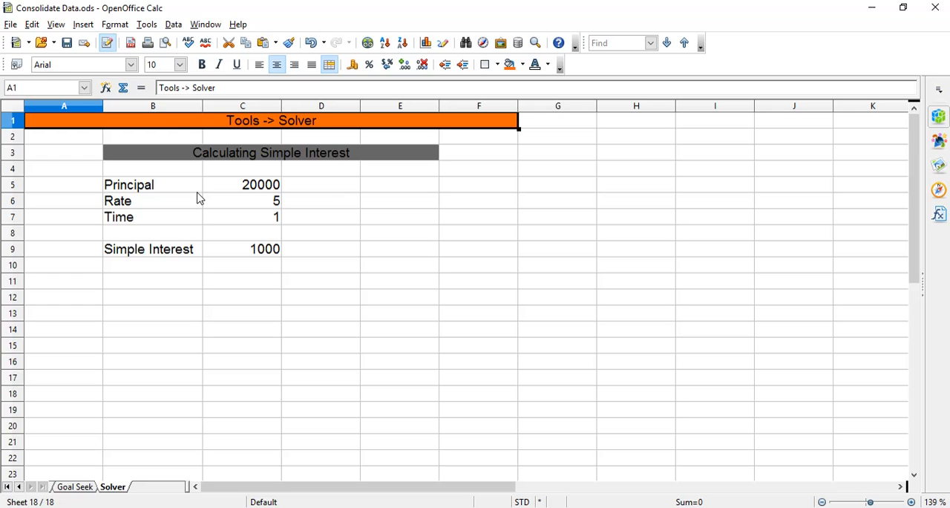
pyautogui.click(152, 25)
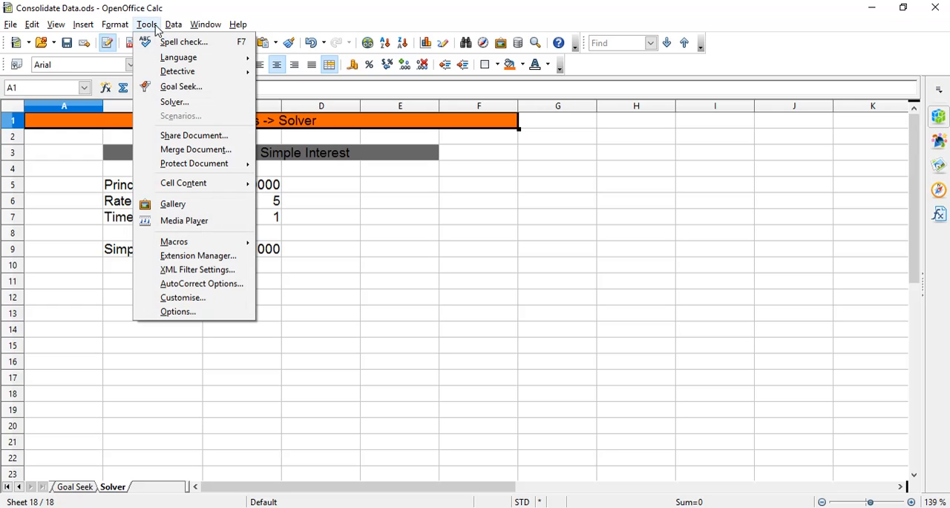
pyautogui.click(186, 88)
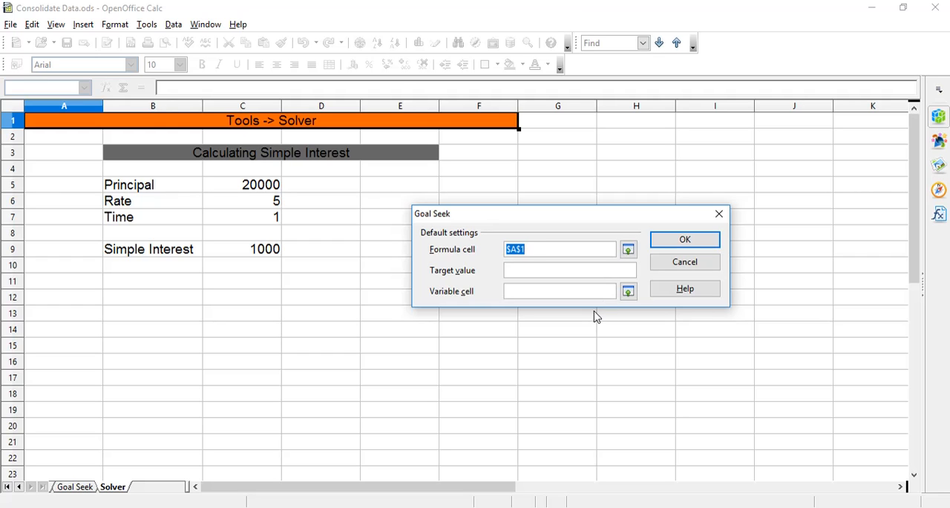
pyautogui.click(656, 261)
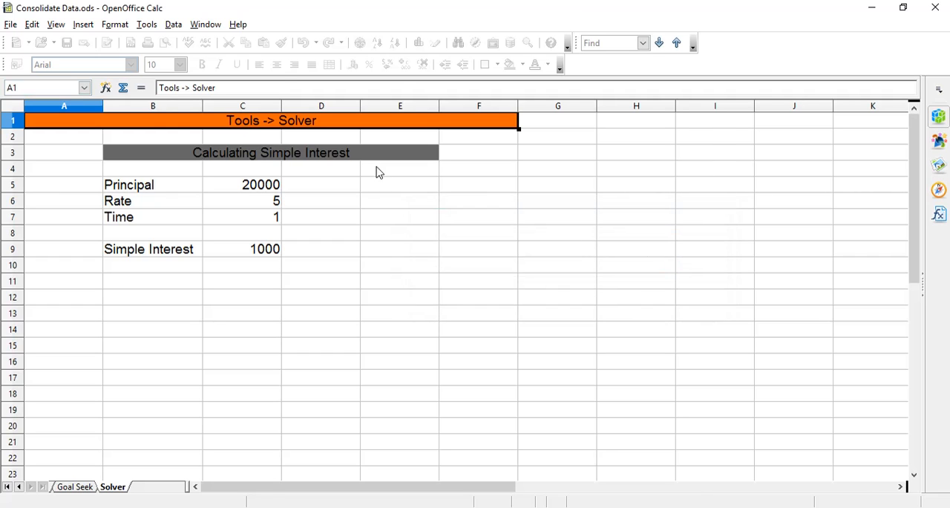
# Set up the Solver with target cell $C$9, optimising the result to a value of 1500.
pyautogui.click(146, 25)
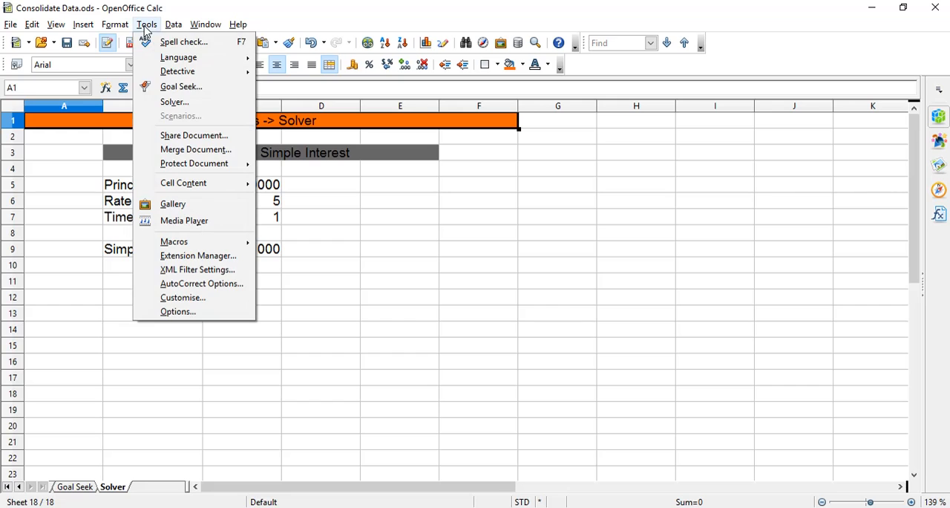
pyautogui.click(191, 103)
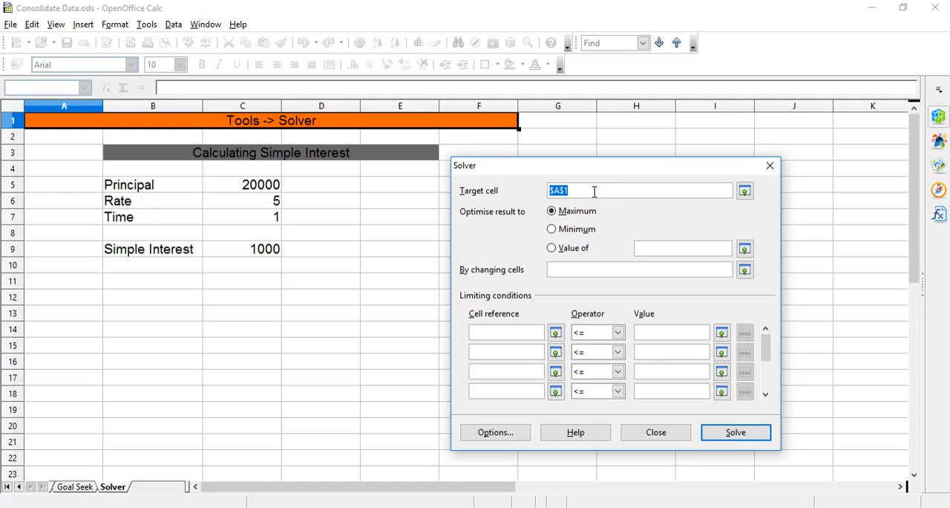
pyautogui.click(273, 253)
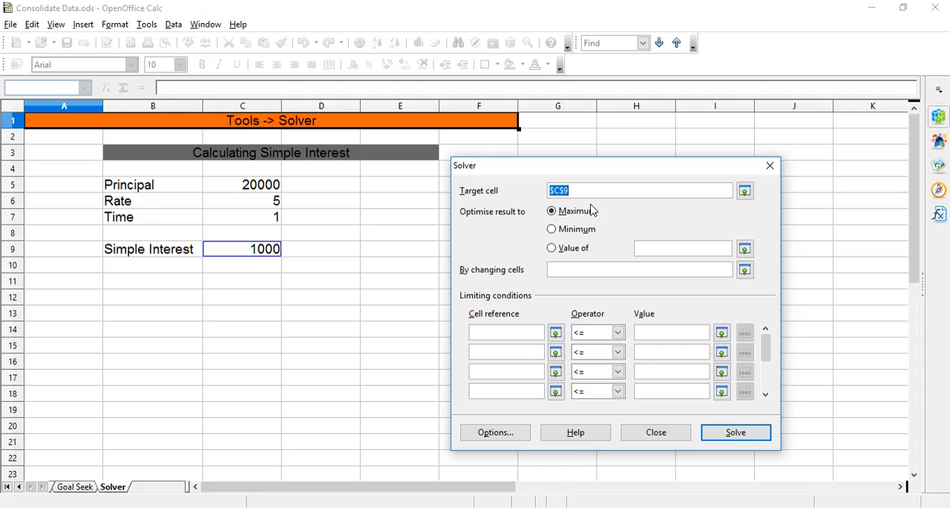
pyautogui.click(617, 194)
pyautogui.click(553, 249)
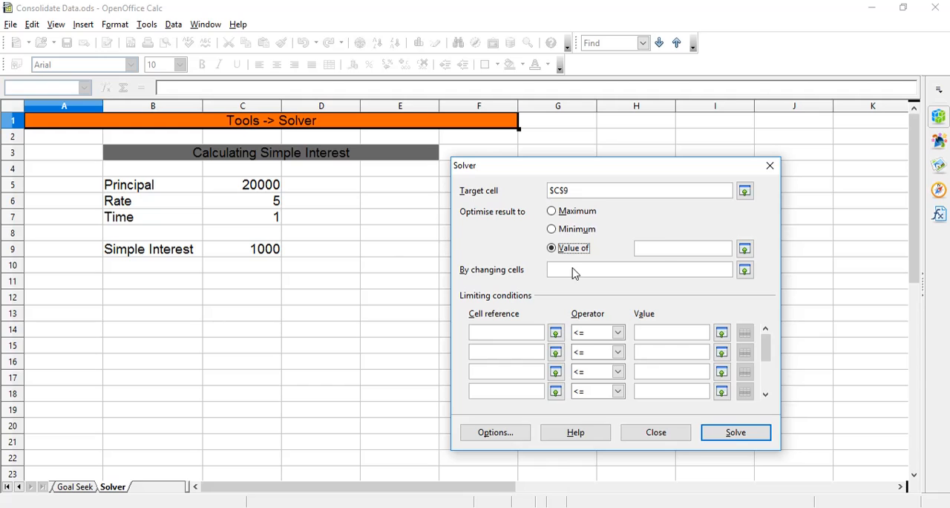
pyautogui.click(665, 250)
pyautogui.write('1500')
# Set the Solver's changing cell to $C$5, solve and keep the result, and check the Simple Interest formula and the principal.
pyautogui.click(654, 269)
pyautogui.click(273, 190)
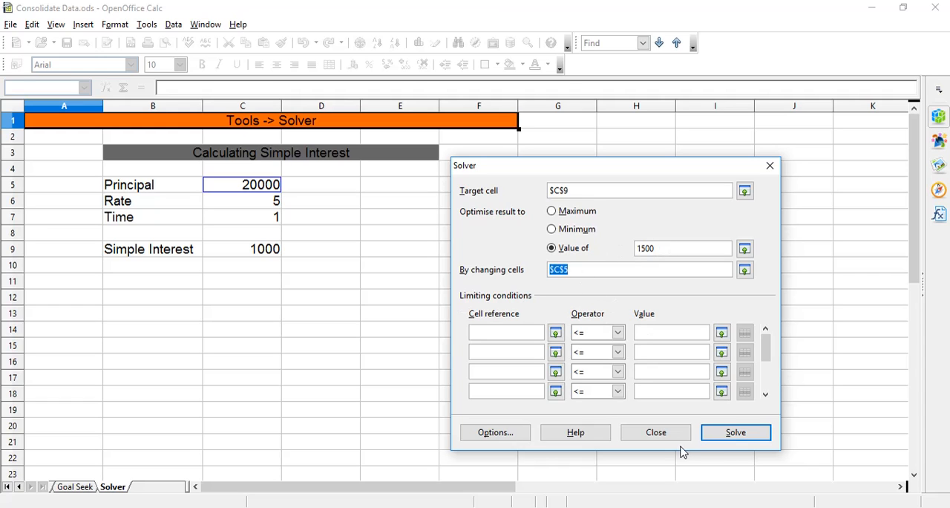
pyautogui.click(748, 437)
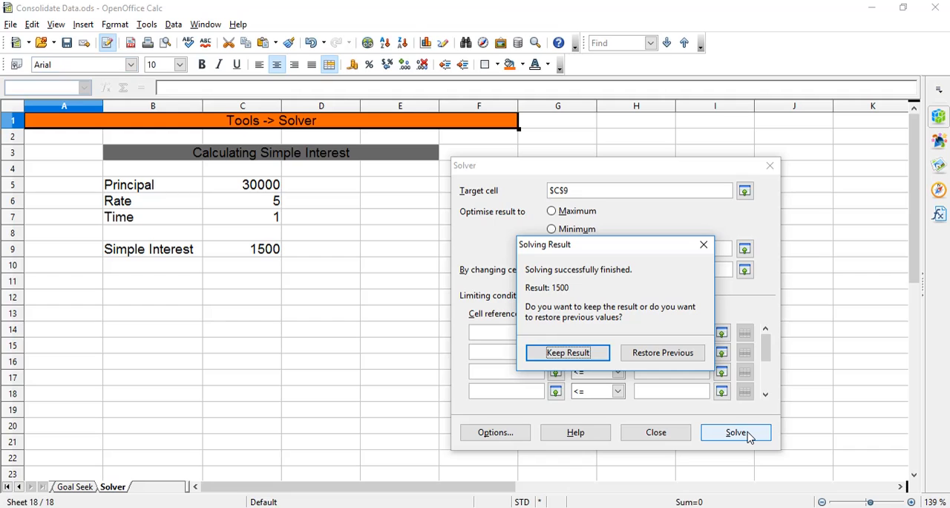
pyautogui.click(569, 354)
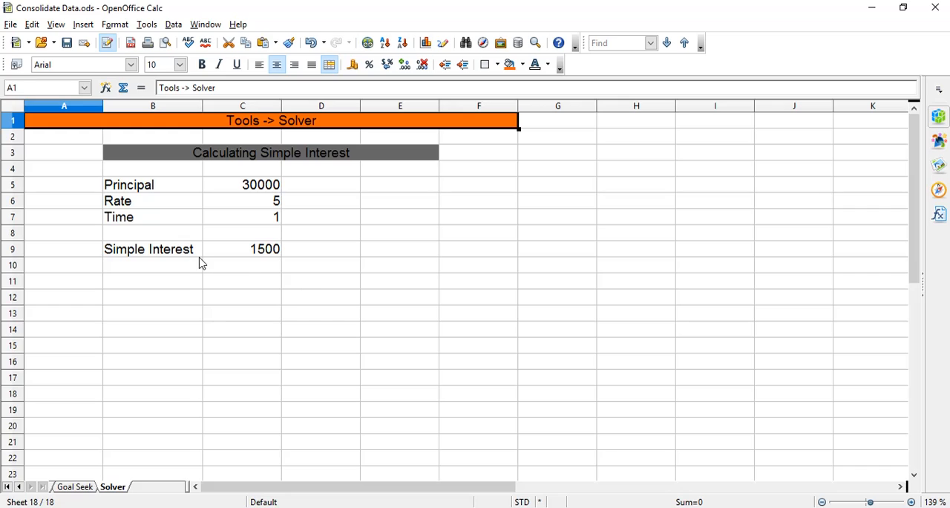
pyautogui.click(259, 252)
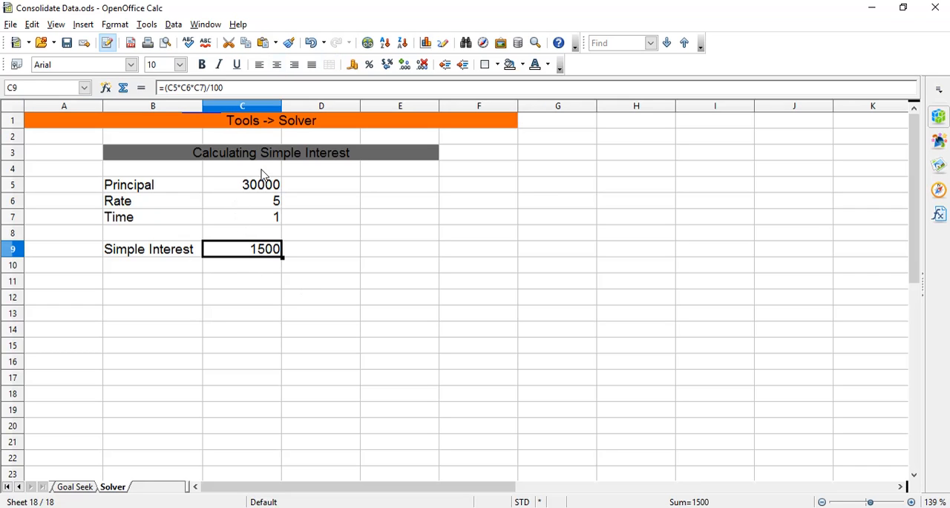
pyautogui.click(270, 192)
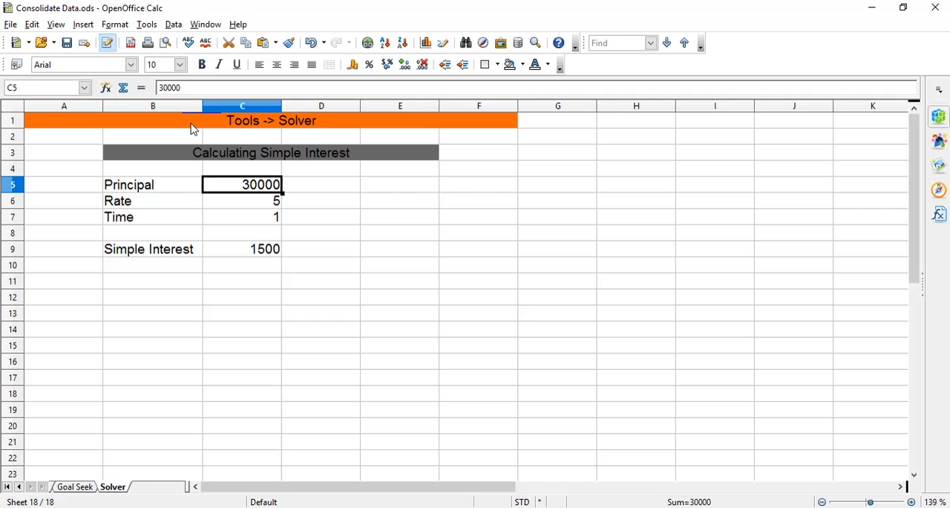
# Run the Solver again on target cell $C$9 for a value of 2000 by changing $C$5, without limiting conditions, and keep the result.
pyautogui.click(147, 25)
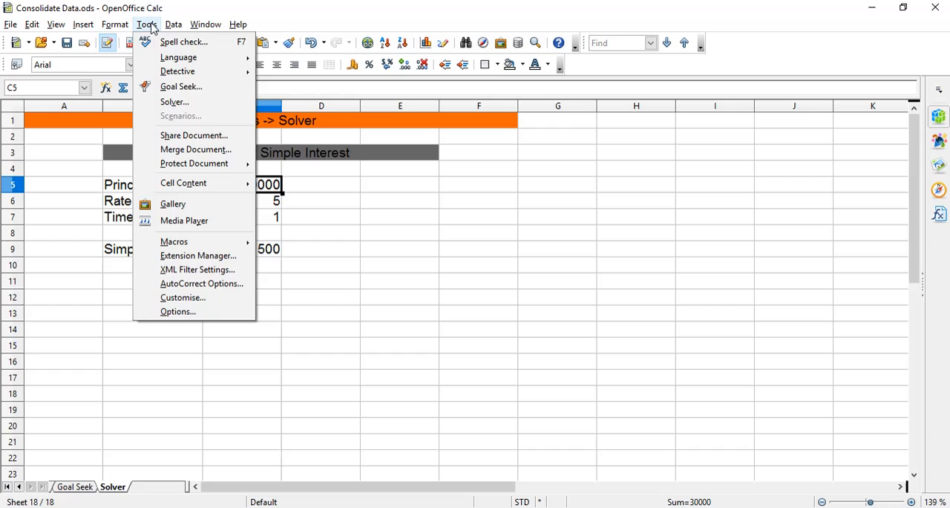
pyautogui.click(168, 101)
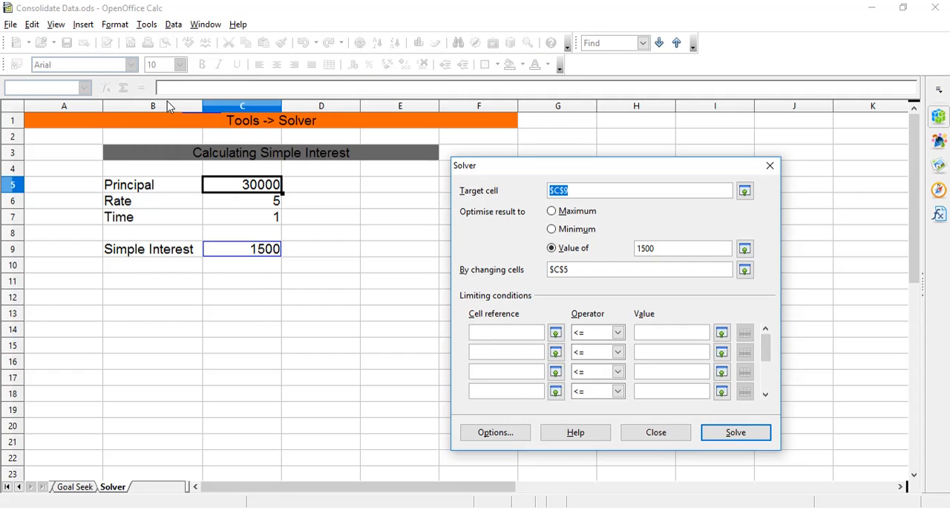
pyautogui.click(256, 250)
pyautogui.doubleClick(676, 248)
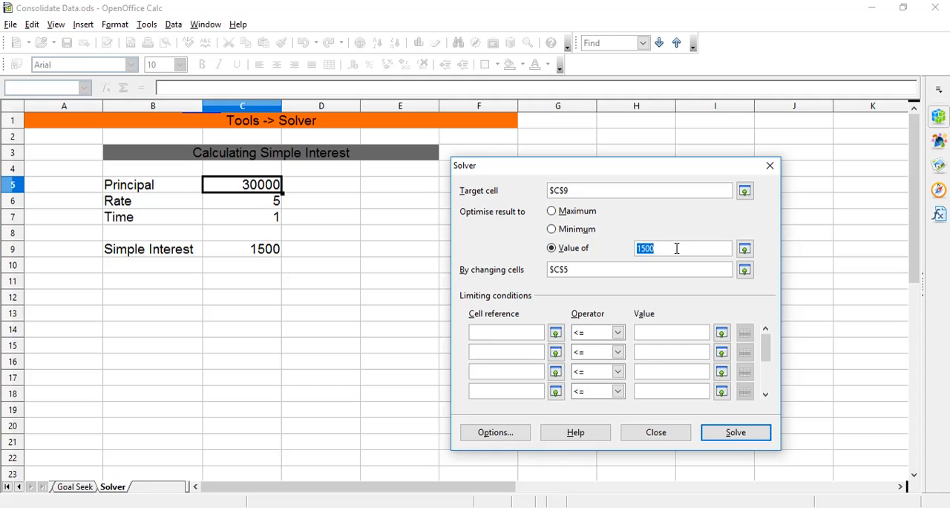
pyautogui.write('2000')
pyautogui.click(635, 273)
pyautogui.click(556, 334)
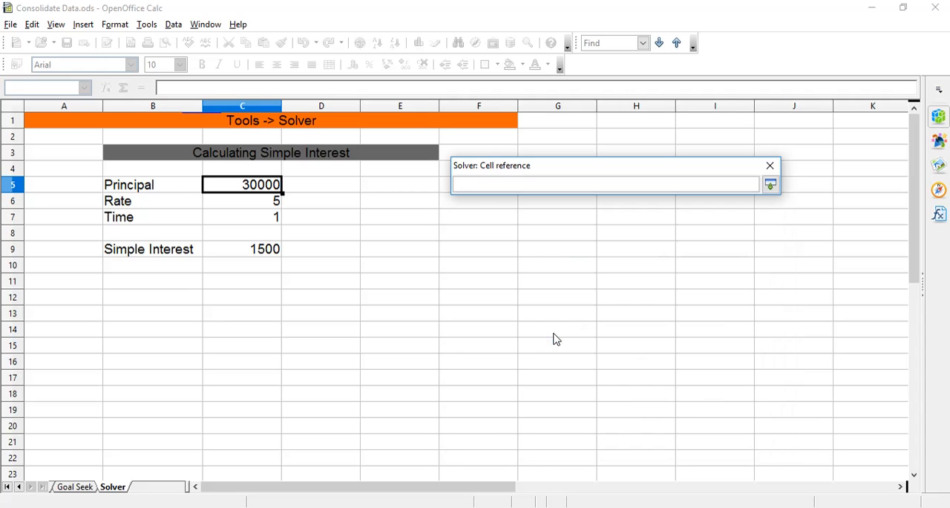
pyautogui.click(770, 185)
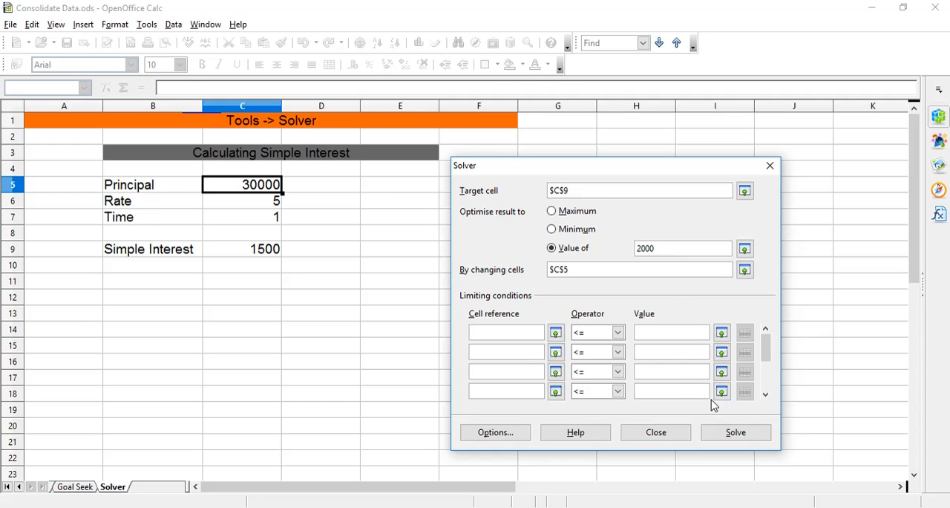
pyautogui.click(737, 436)
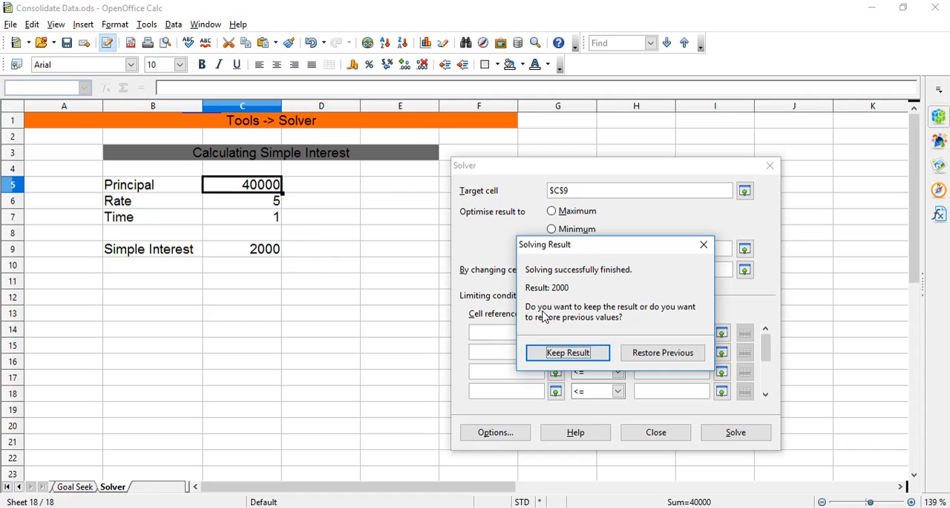
pyautogui.click(569, 353)
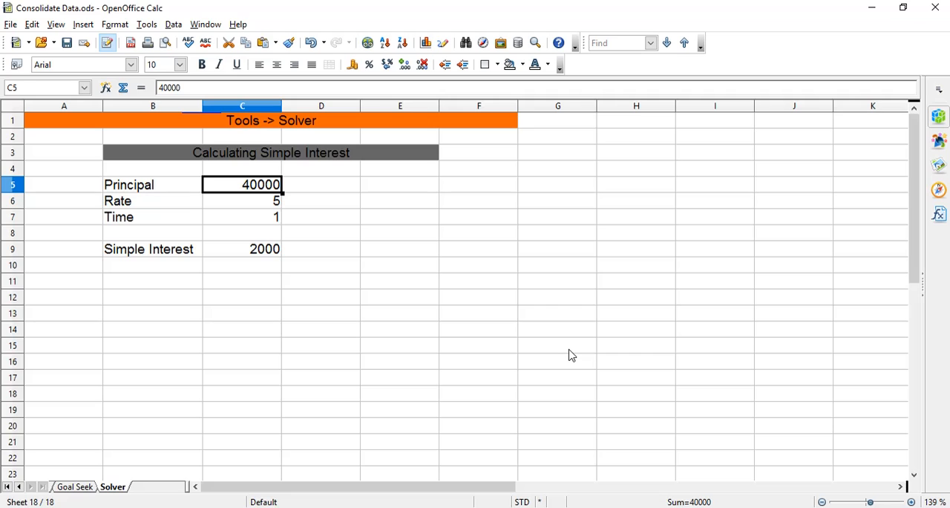